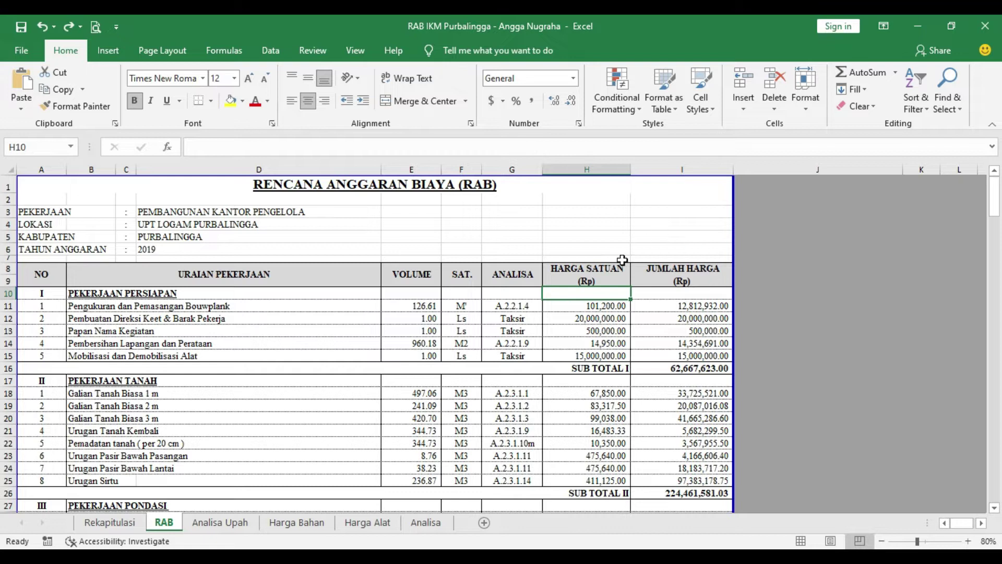
Step: Look over the opening rows of the RAB sheet and switch to the RAB preparation steps document in Nitro Pro
scroll(698, 308, down, 4)
scroll(697, 315, up, 4)
key(alt+Tab)
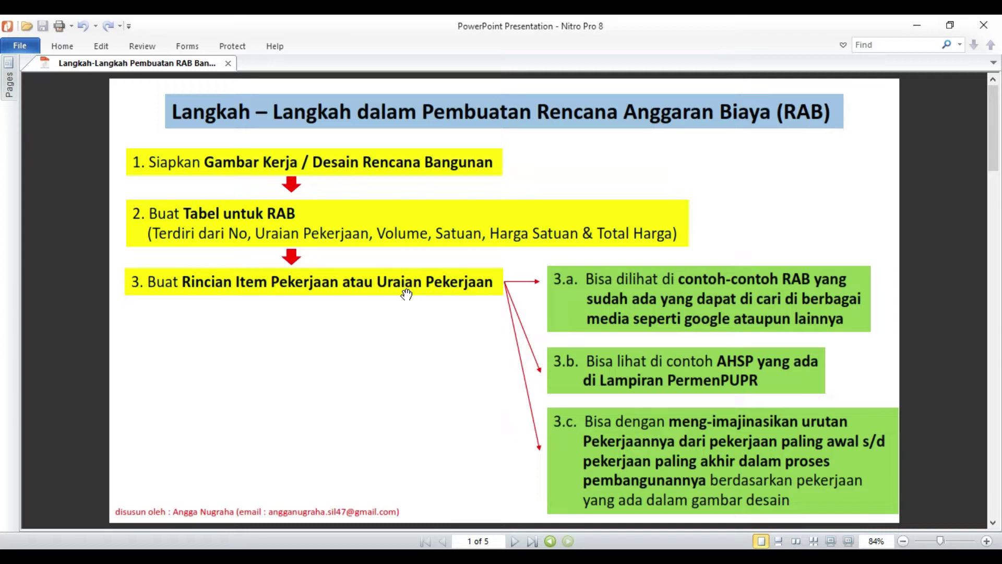
Step: Return to the RAB IKM Purbalingga workbook in Excel and review its work items from PEKERJAAN PERSIAPAN through PEKERJAAN SANITASI
click(522, 556)
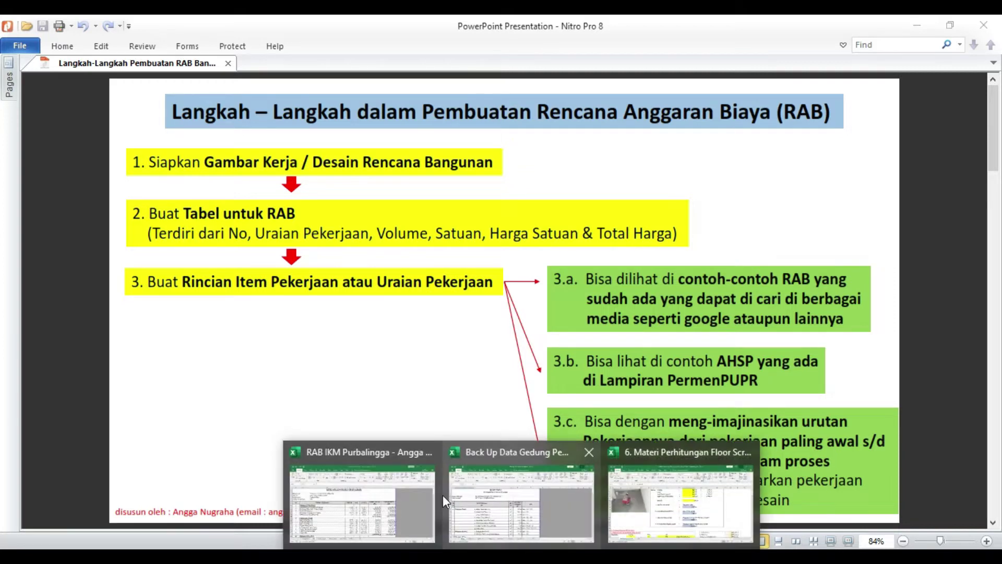
click(368, 488)
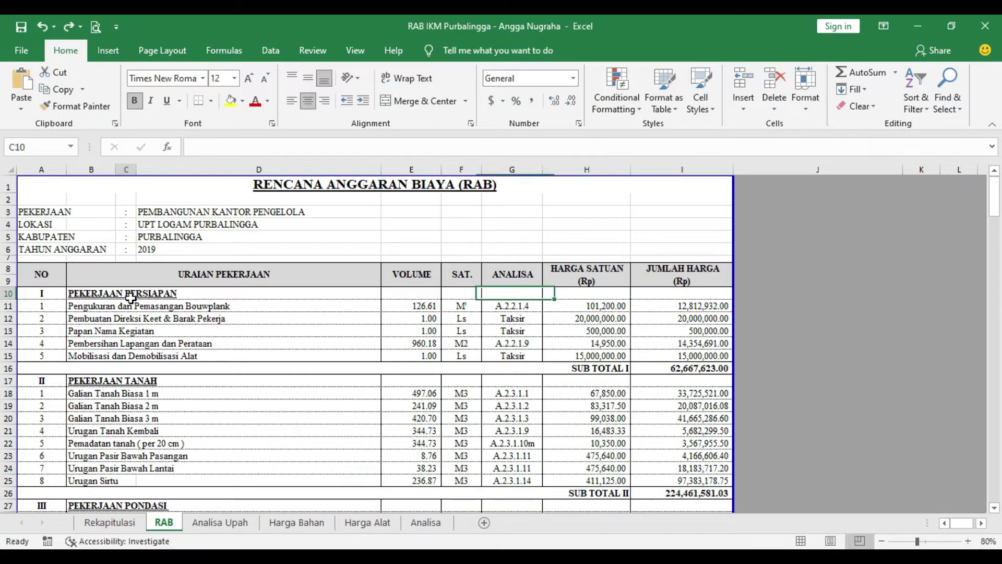
click(82, 293)
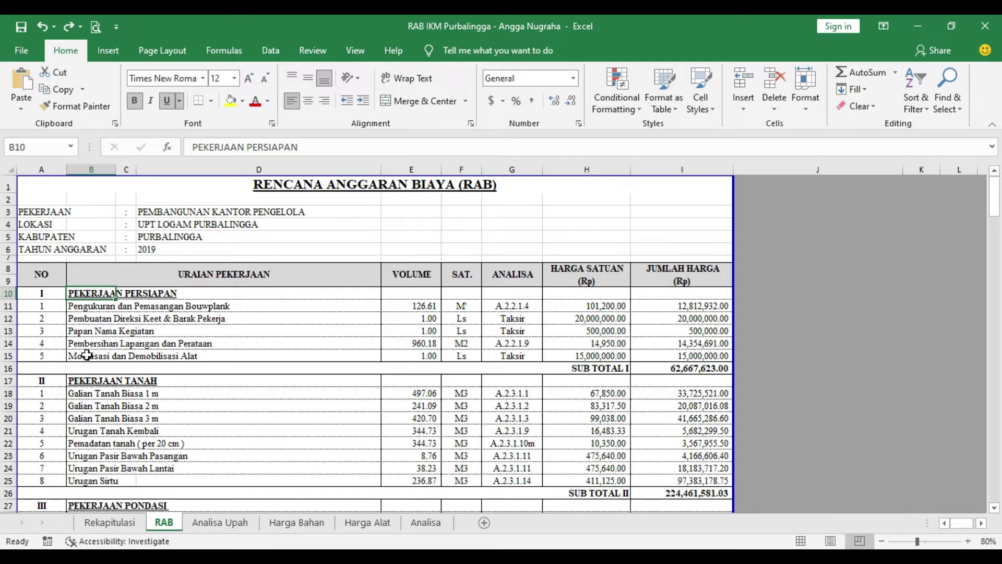
scroll(87, 355, down, 1)
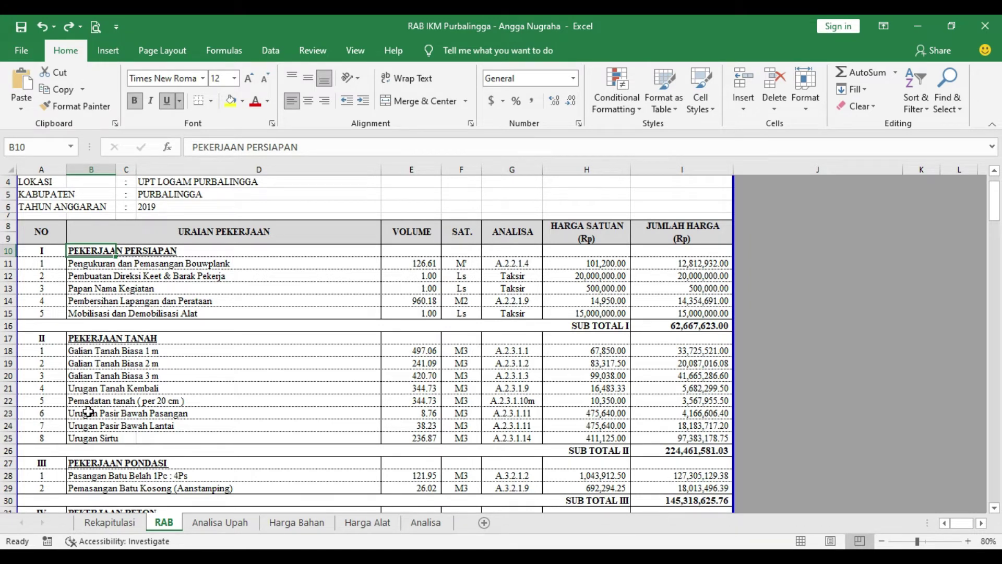
scroll(91, 432, down, 2)
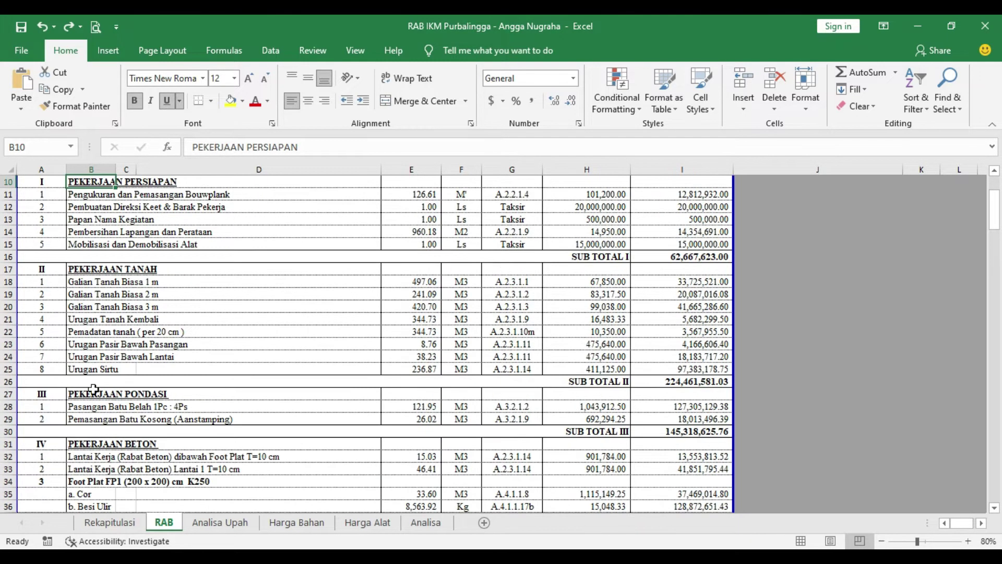
scroll(96, 392, down, 3)
scroll(95, 392, down, 20)
scroll(121, 377, down, 20)
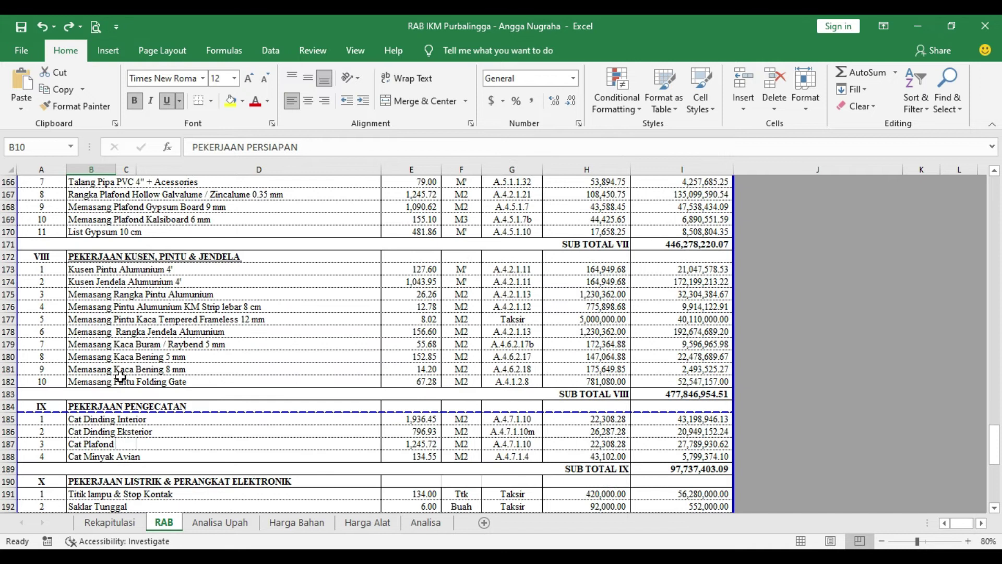
scroll(121, 376, down, 4)
scroll(121, 376, down, 7)
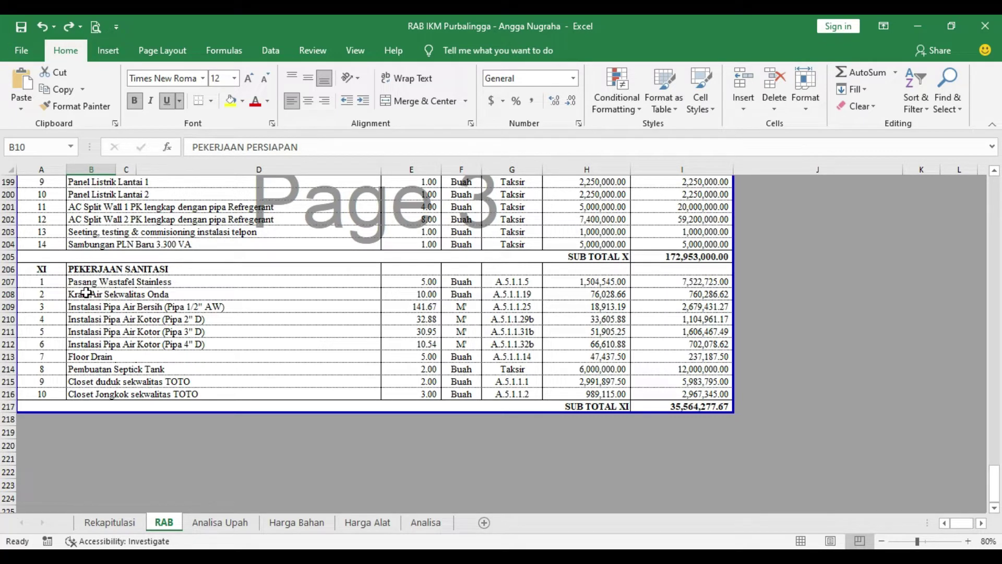
scroll(121, 403, up, 19)
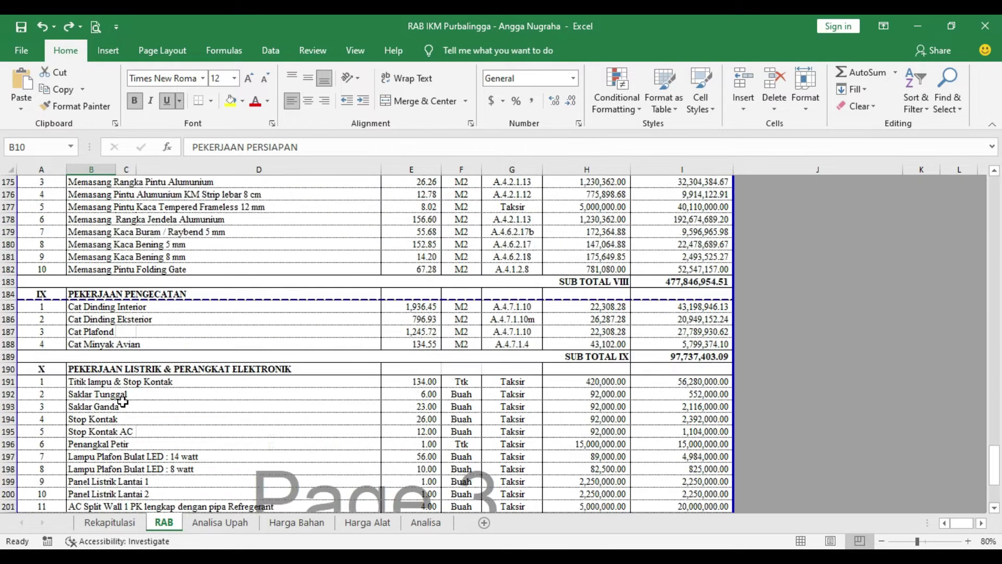
scroll(122, 402, up, 20)
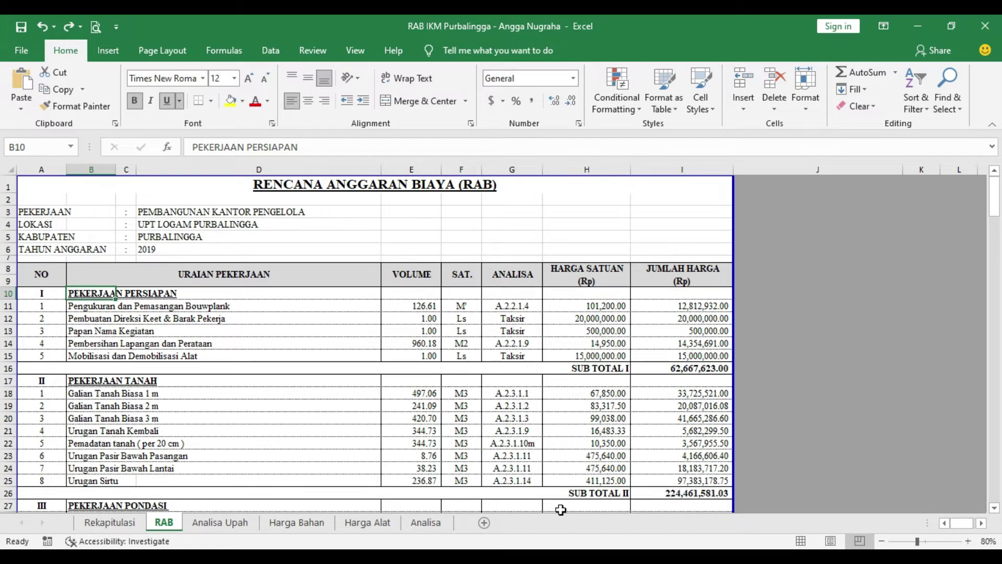
Step: Switch to Lamp-PermenPUPR28-2016.pdf in Nitro Reader and examine the A.2.3.1 unit price analyses for earthwork
click(565, 556)
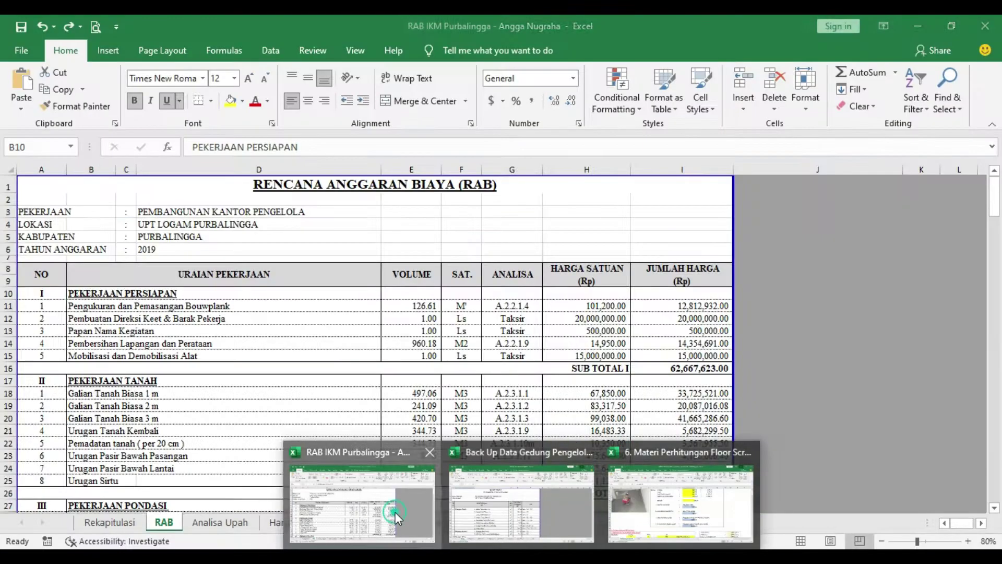
click(396, 512)
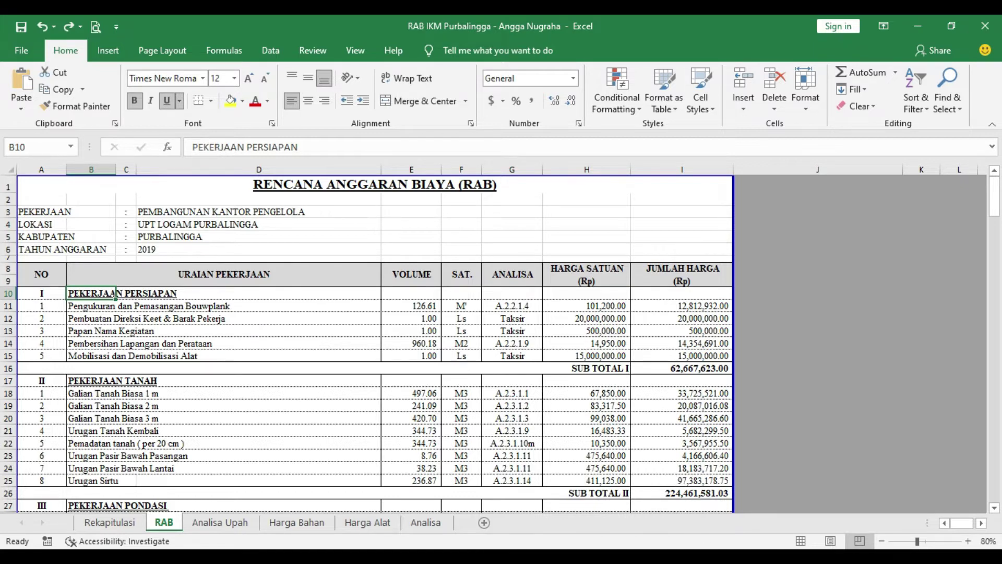
key(alt+Tab)
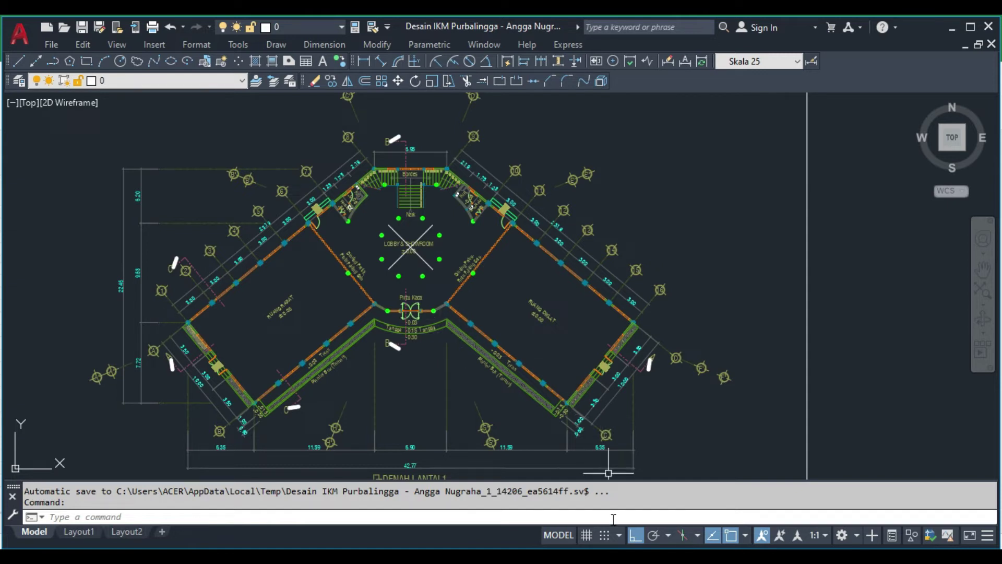
key(alt+Tab)
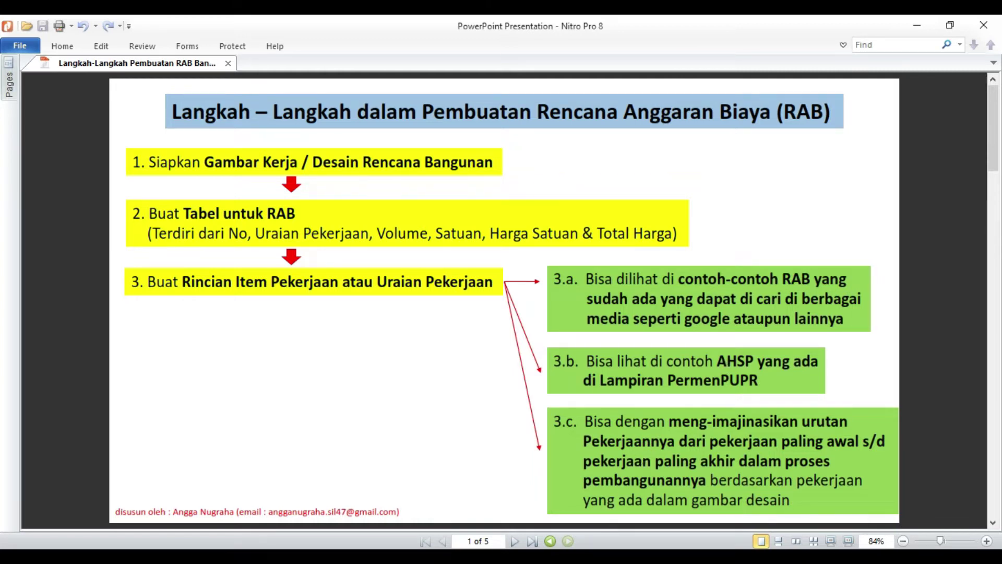
key(alt+Tab)
scroll(569, 409, up, 10)
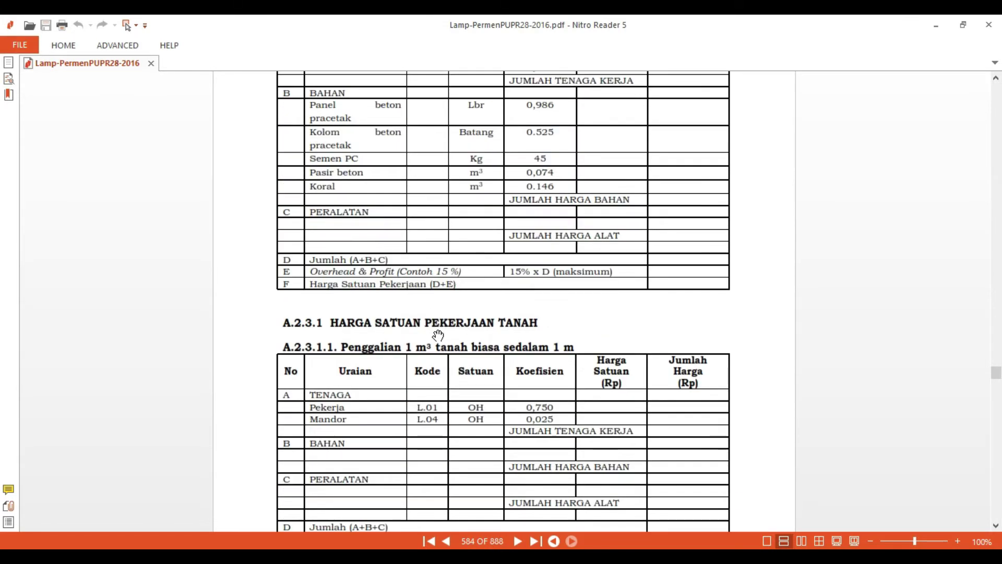
scroll(453, 330, down, 2)
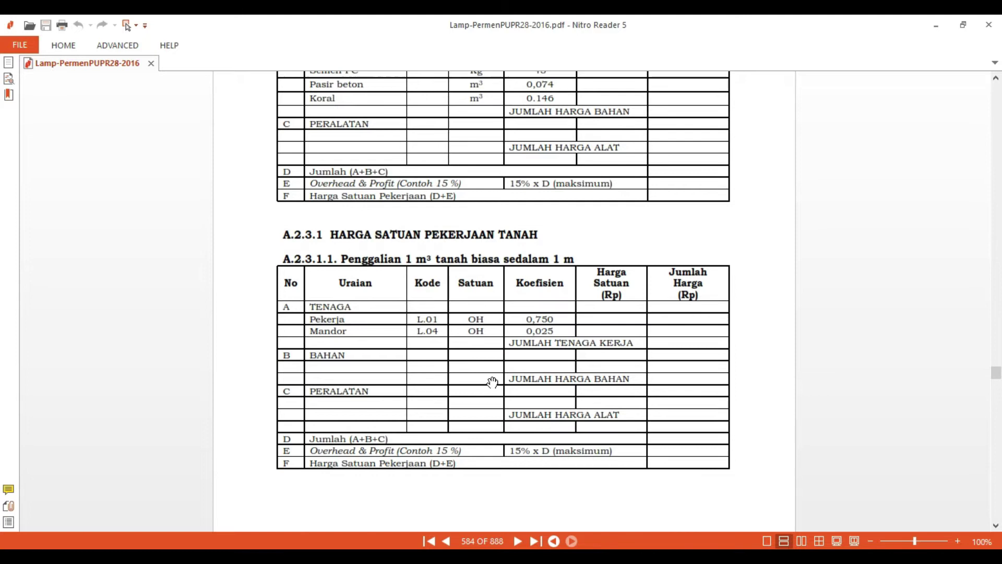
scroll(490, 378, down, 9)
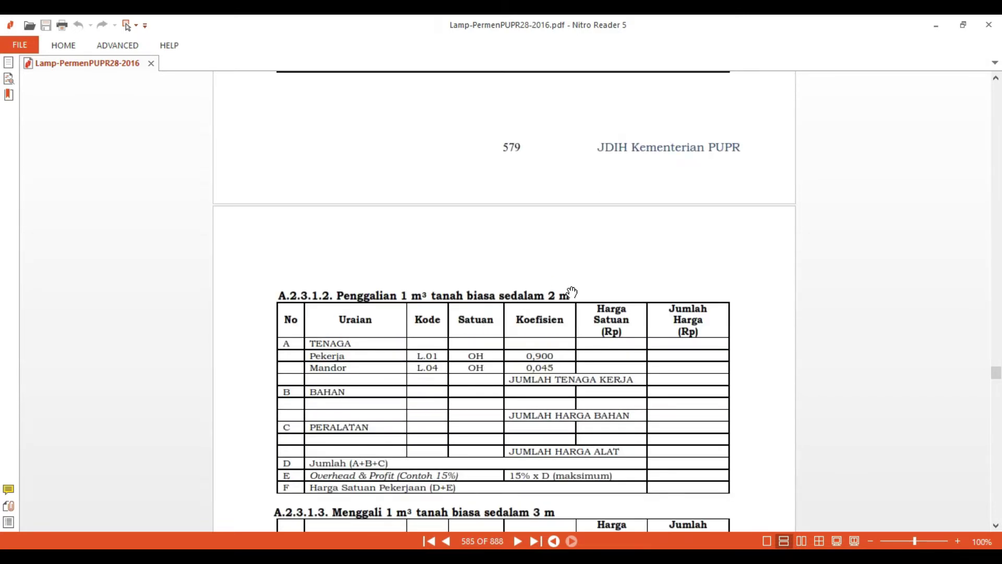
scroll(530, 392, down, 9)
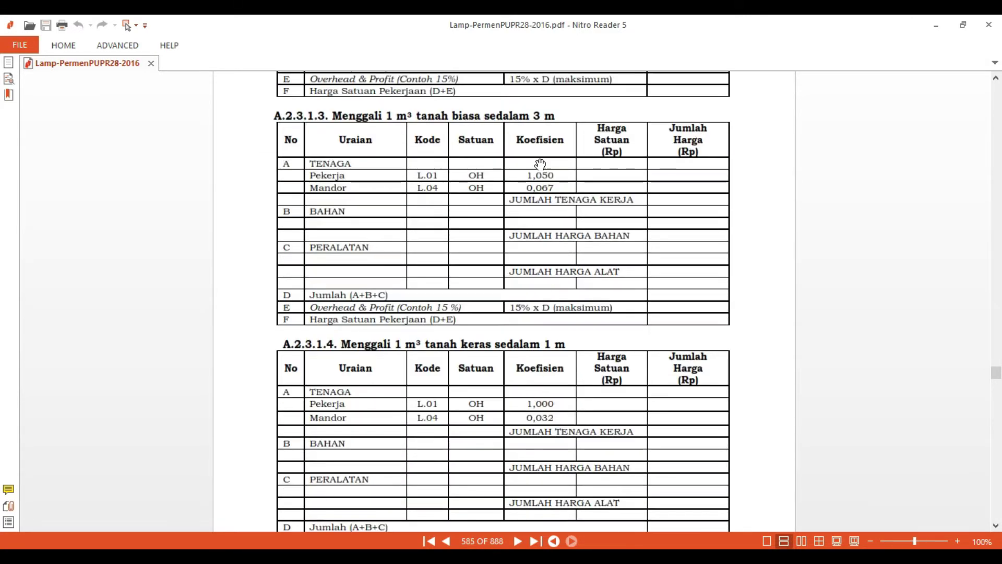
scroll(485, 379, down, 3)
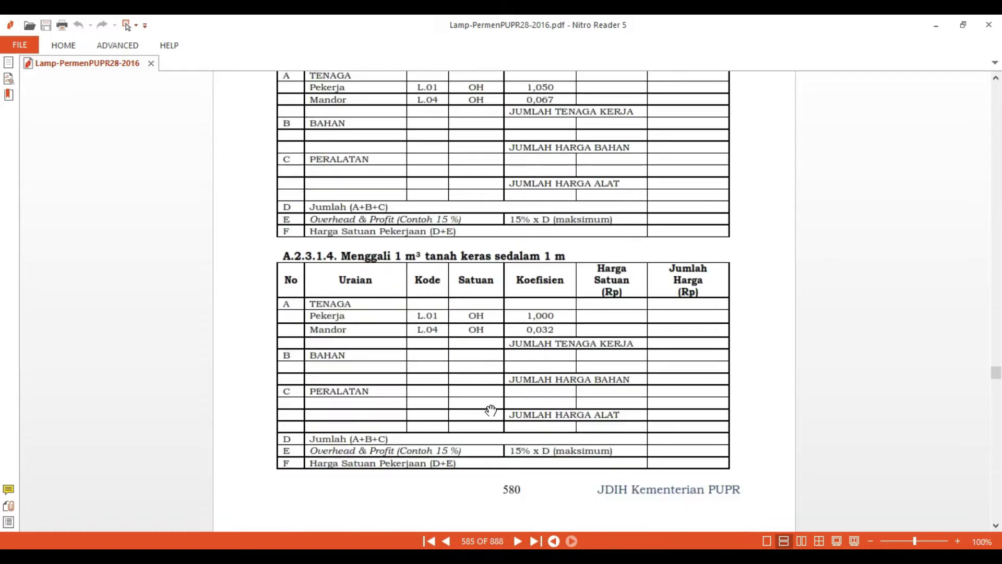
Step: Examine the preceding A.2.2.1 unit price analyses, going back from the earthwork section to A.2.2.1.8 for workers' barracks
scroll(496, 410, up, 11)
scroll(507, 419, up, 20)
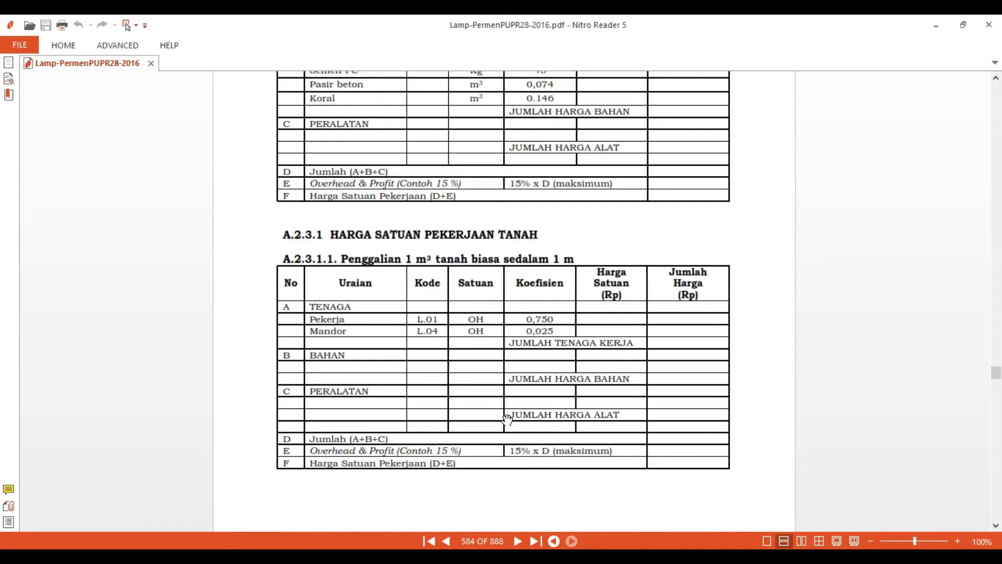
scroll(507, 419, up, 5)
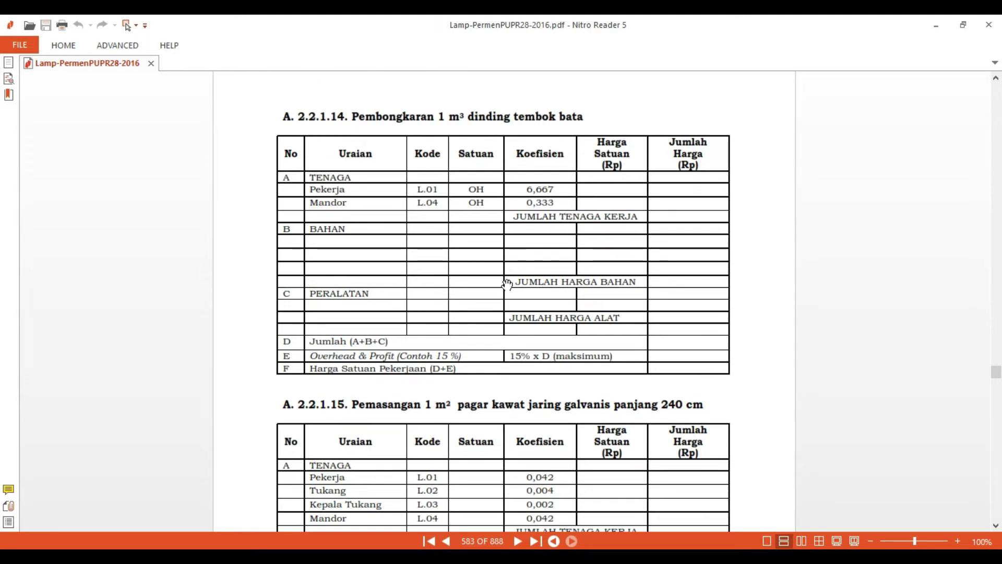
scroll(507, 284, up, 13)
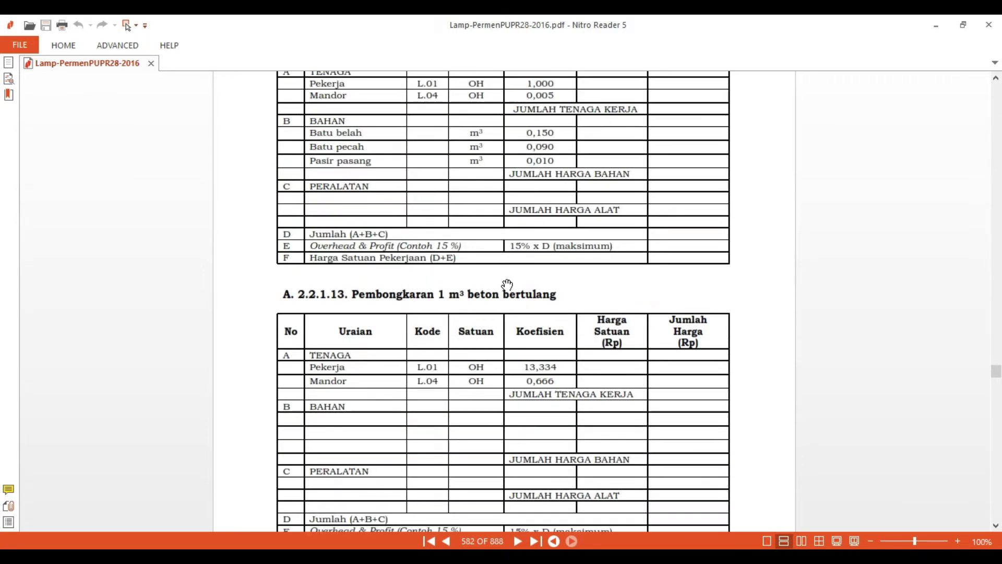
scroll(507, 283, up, 1)
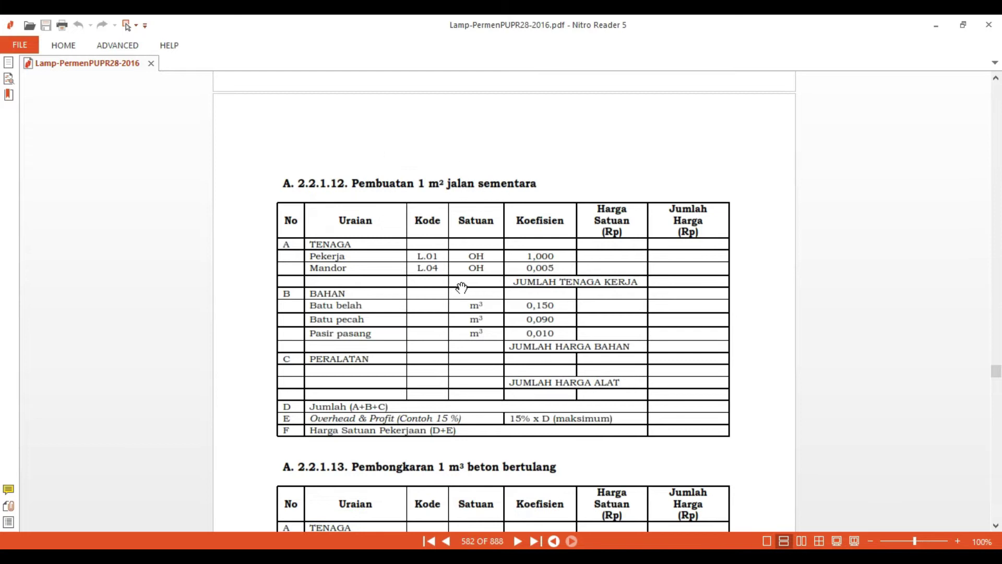
scroll(468, 286, up, 9)
scroll(468, 292, up, 1)
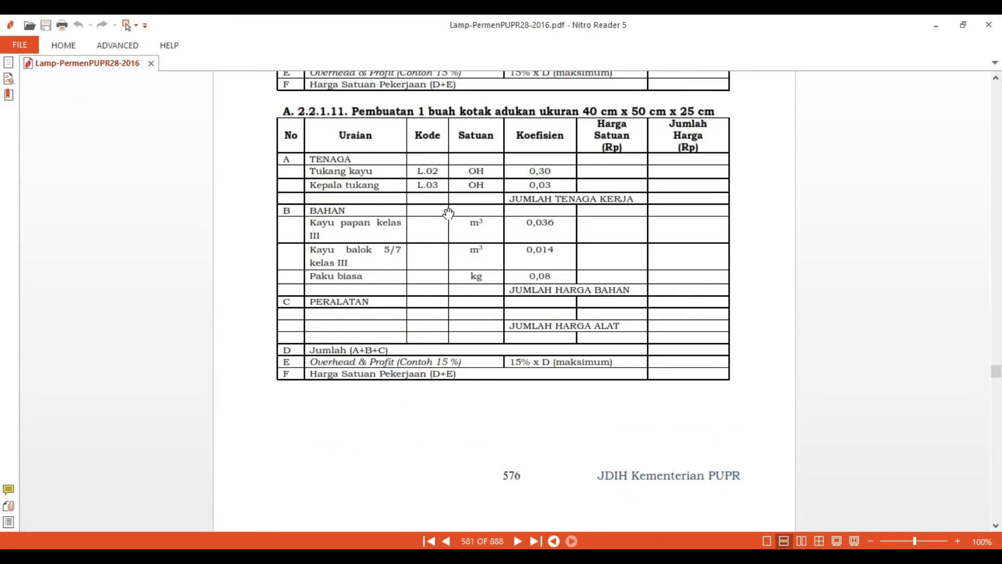
scroll(451, 216, up, 5)
scroll(456, 215, up, 3)
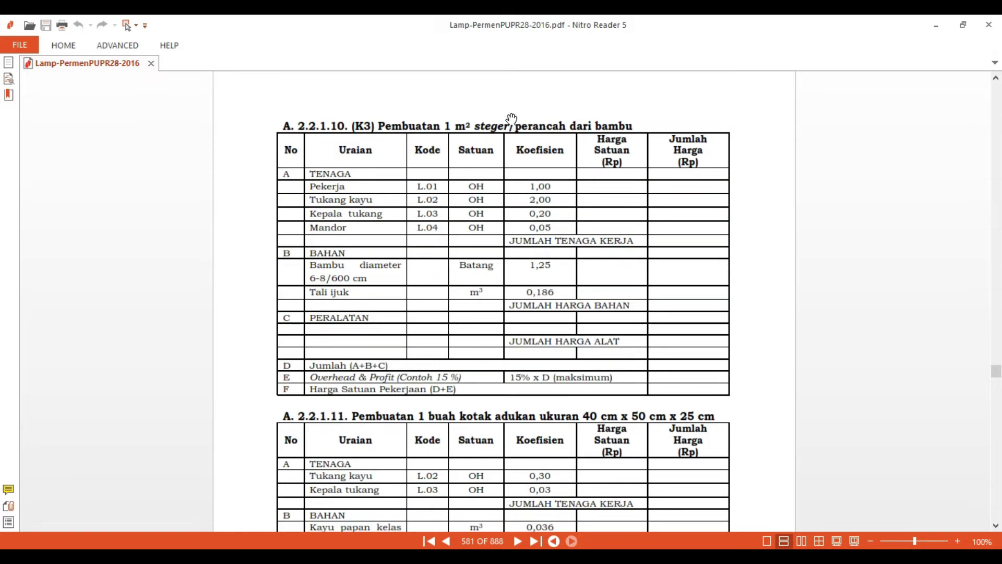
scroll(461, 230, up, 5)
scroll(469, 270, up, 8)
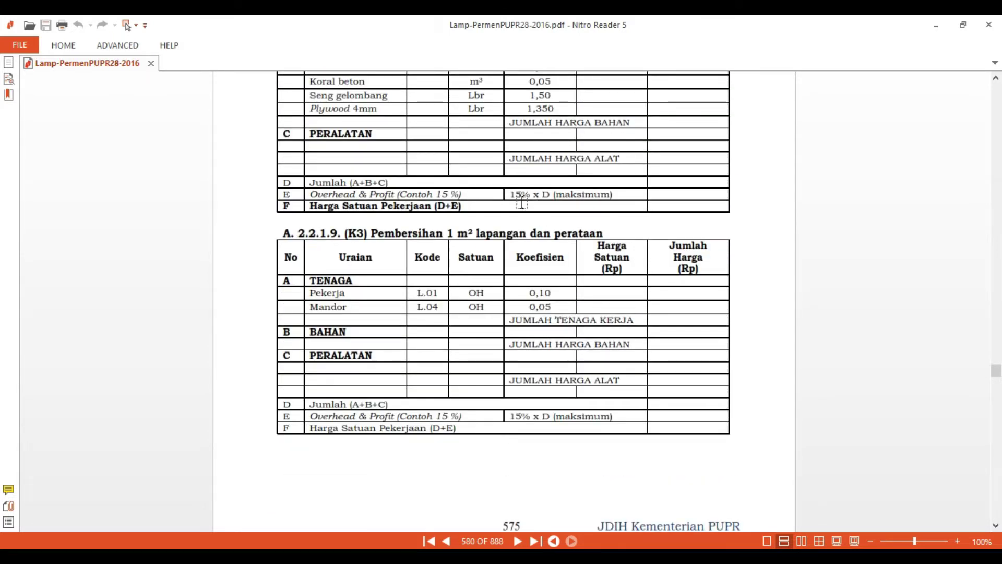
scroll(508, 300, up, 6)
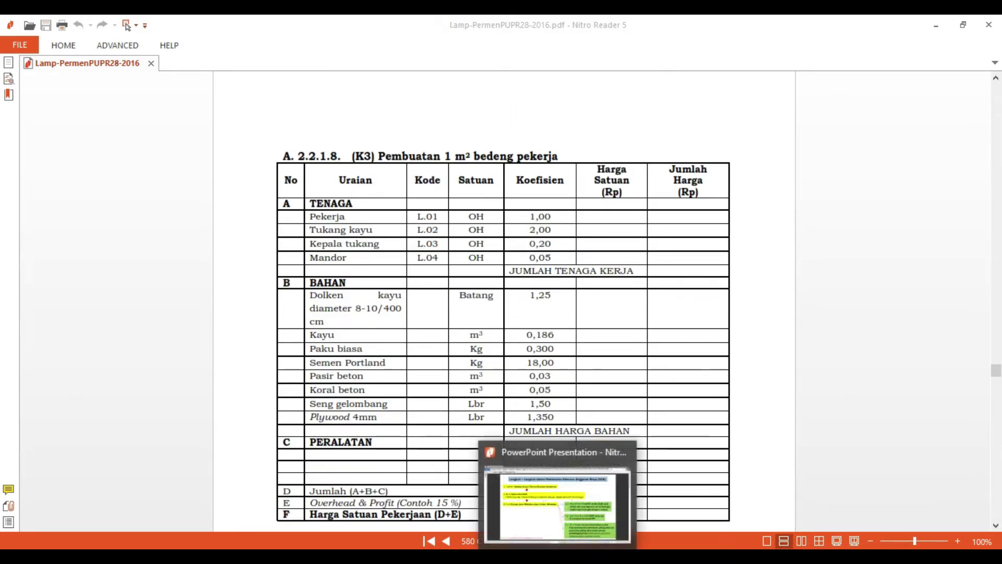
Step: Revisit the RAB steps document and switch to AutoCAD to examine the DENAH LANTAI 1 floor plan of the building
click(558, 557)
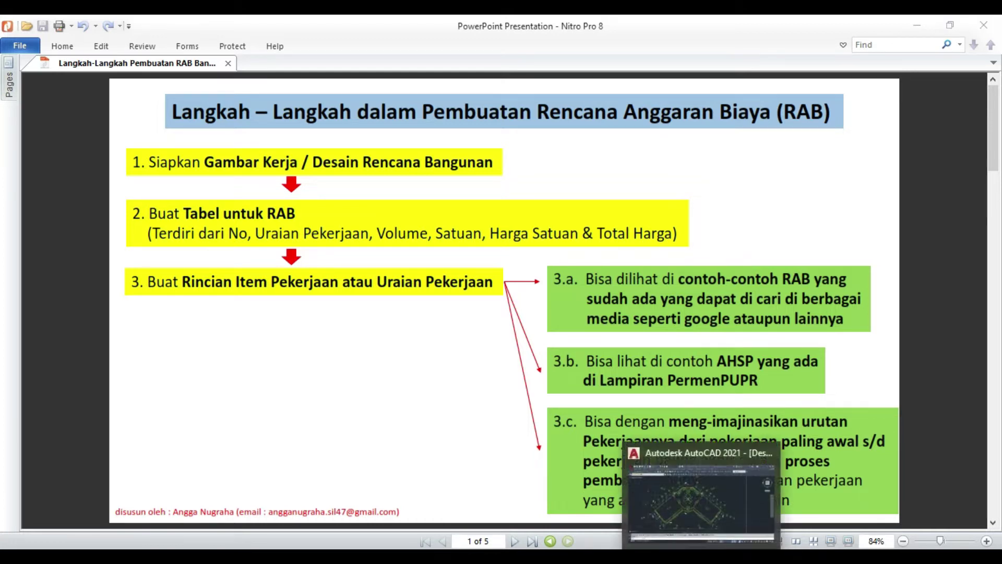
key(alt+Tab)
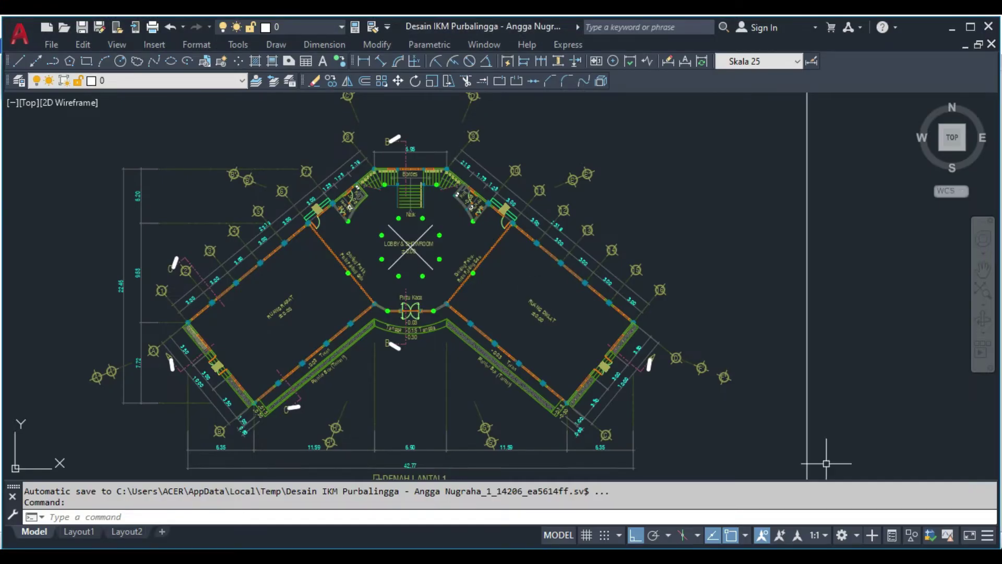
scroll(370, 300, up, 3)
scroll(396, 298, down, 2)
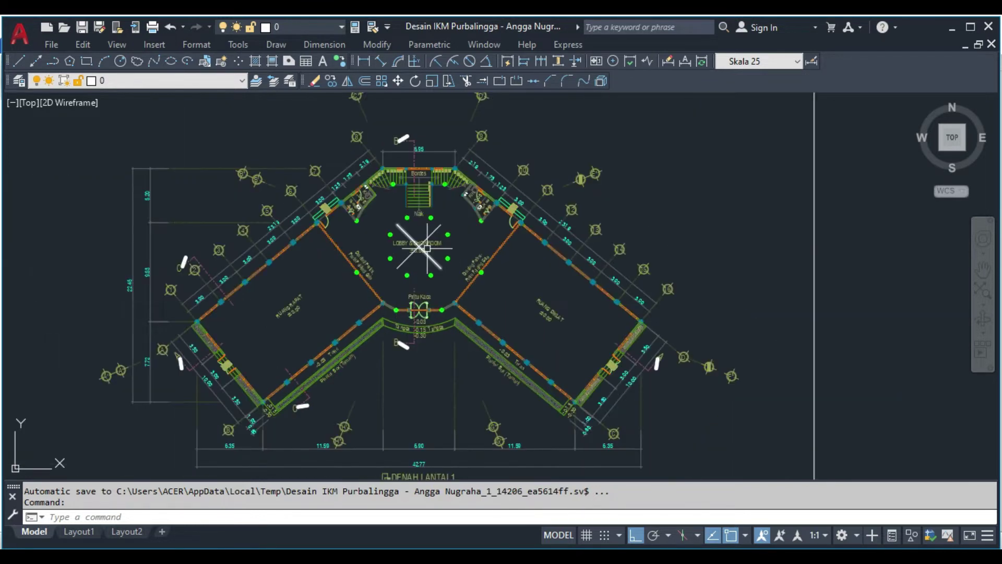
mouse_move(427, 248)
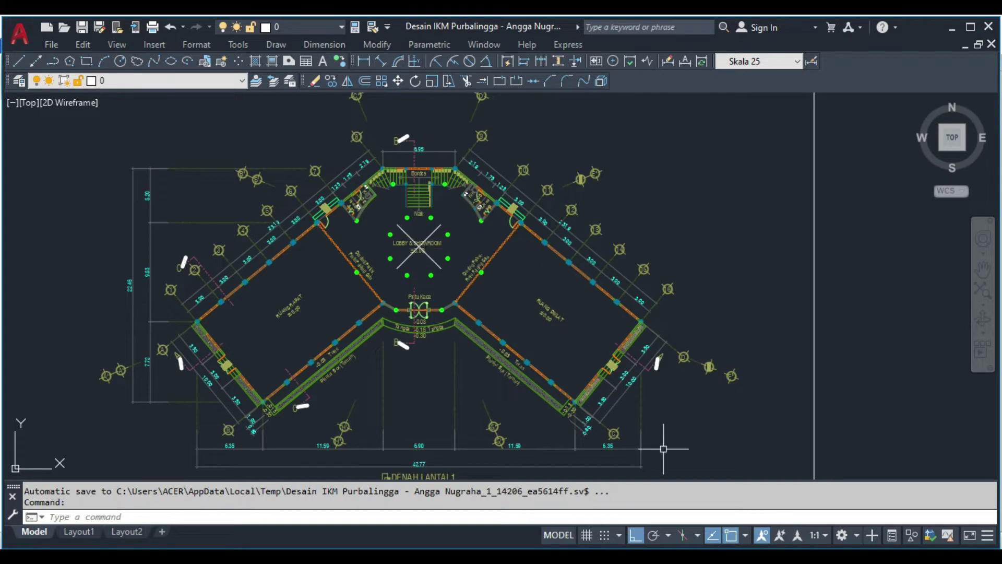
click(412, 377)
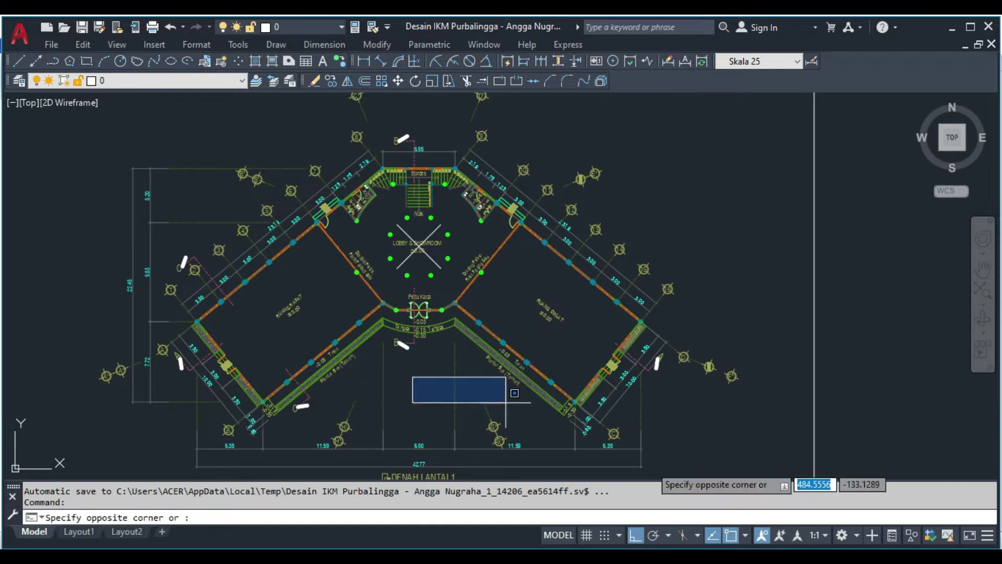
click(656, 433)
key(Escape)
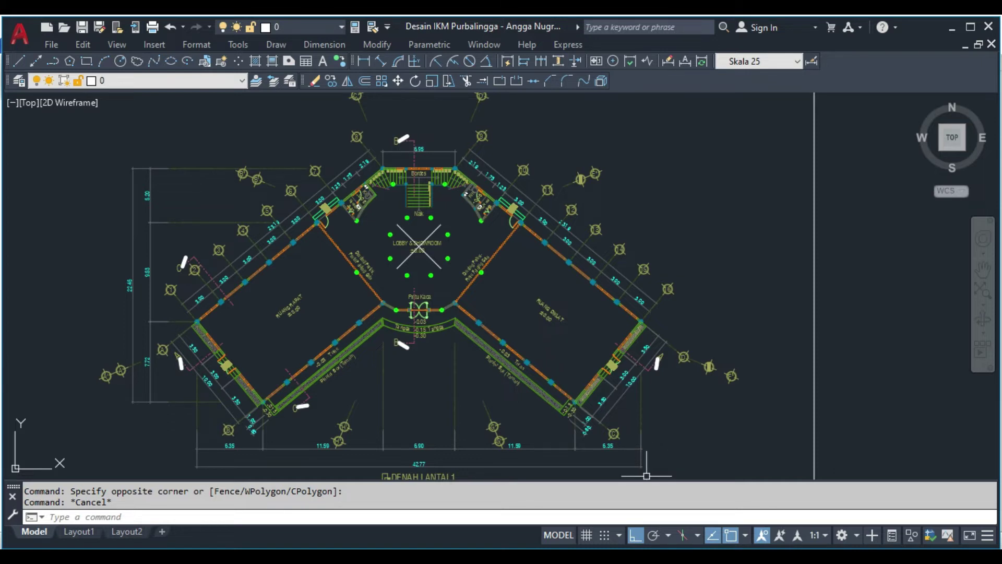
Step: Check the RAB sheet in Excel again and return to the RAB preparation steps document in Nitro Pro
mouse_move(439, 557)
click(366, 499)
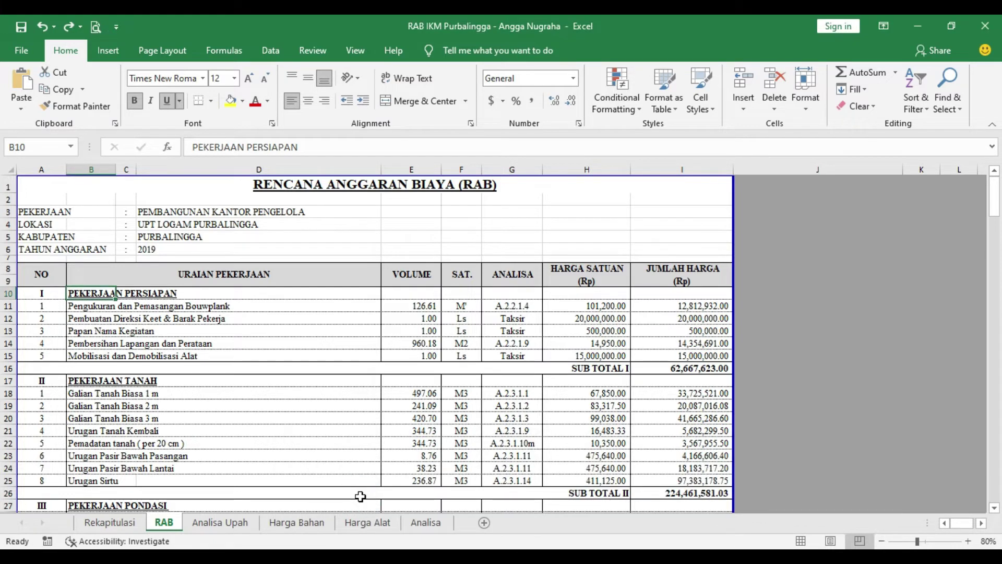
key(alt+Tab)
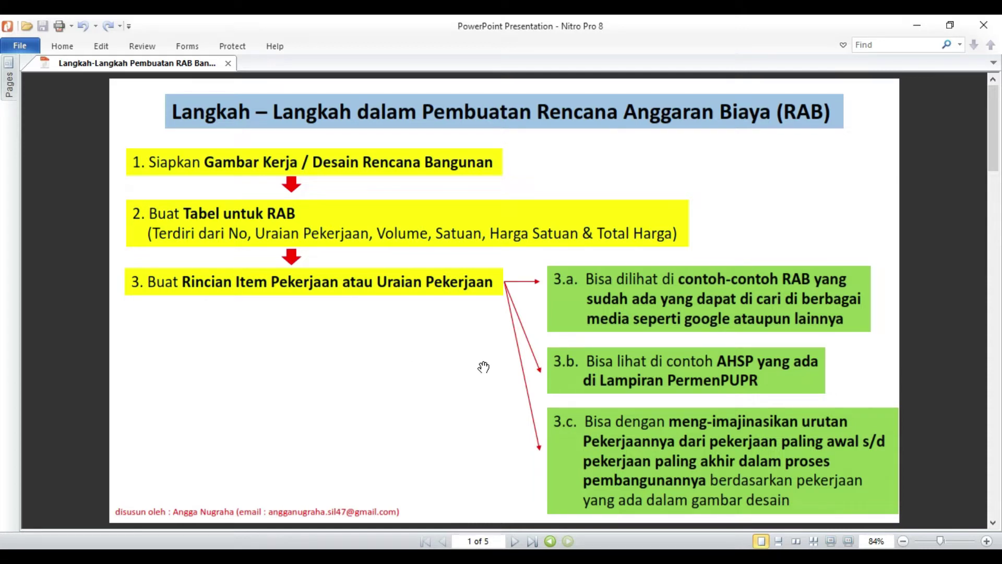
Step: Go to the page on steps 4 and 5 of the RAB document and switch to the RAB IKM Purbalingga workbook in Excel
click(993, 523)
click(994, 523)
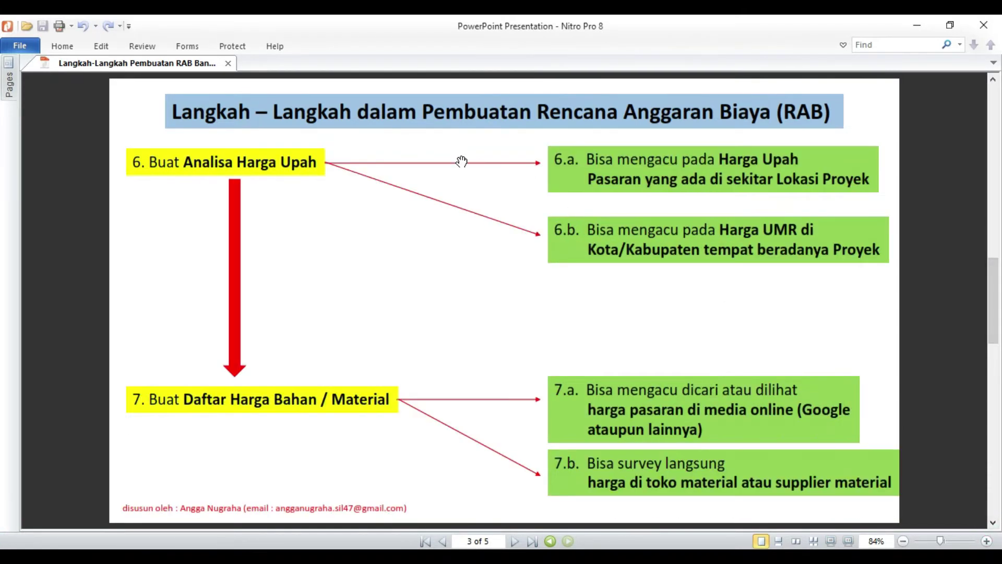
click(993, 82)
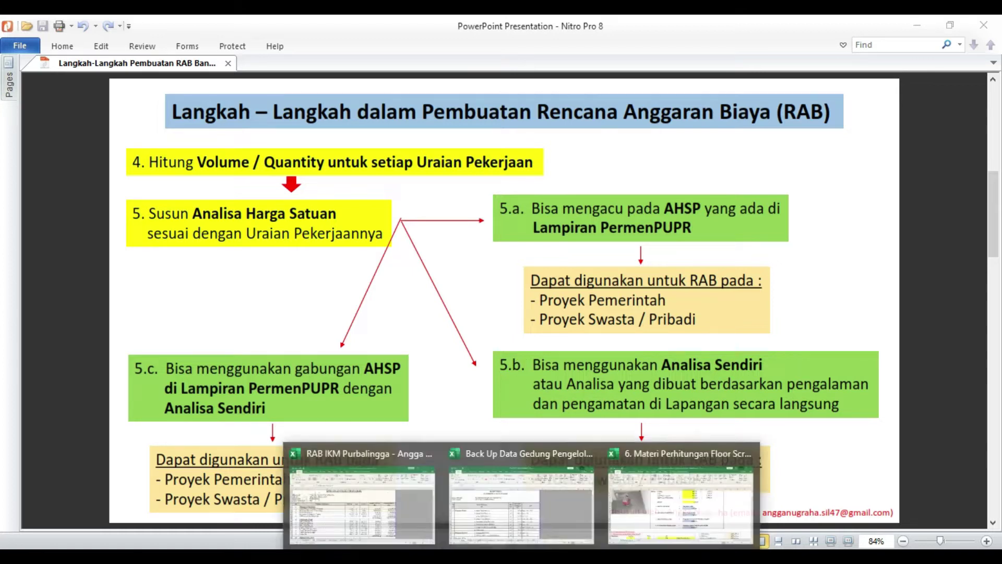
click(384, 488)
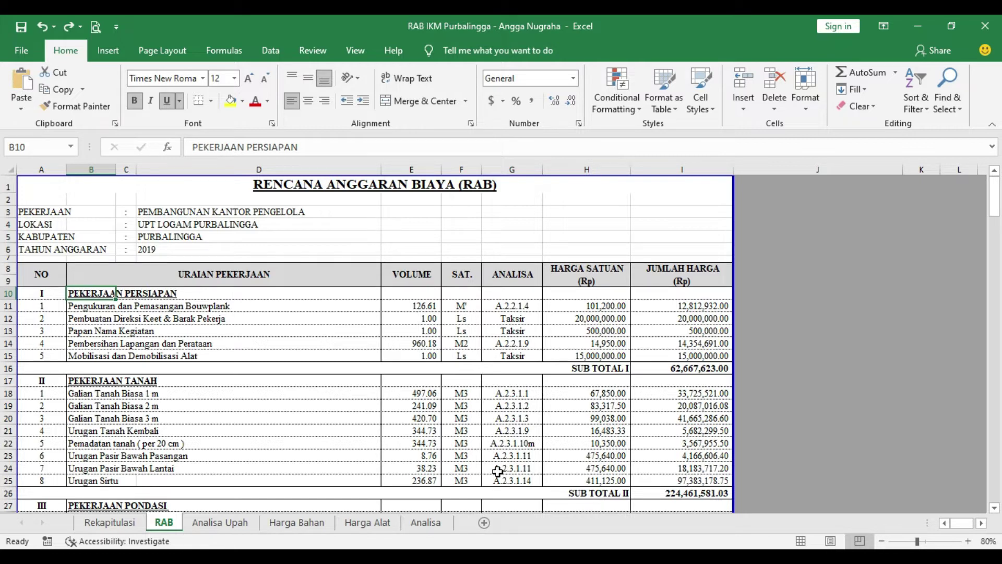
Step: Switch to the Back Up Data Gedung Pengelola workbook and examine the work item volumes on the Rekap sheet
click(522, 556)
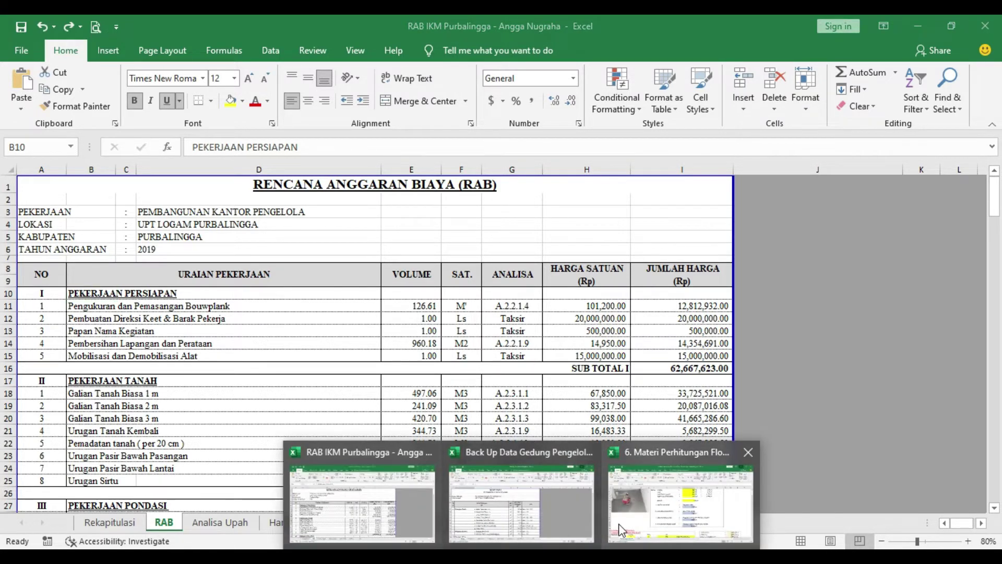
click(521, 501)
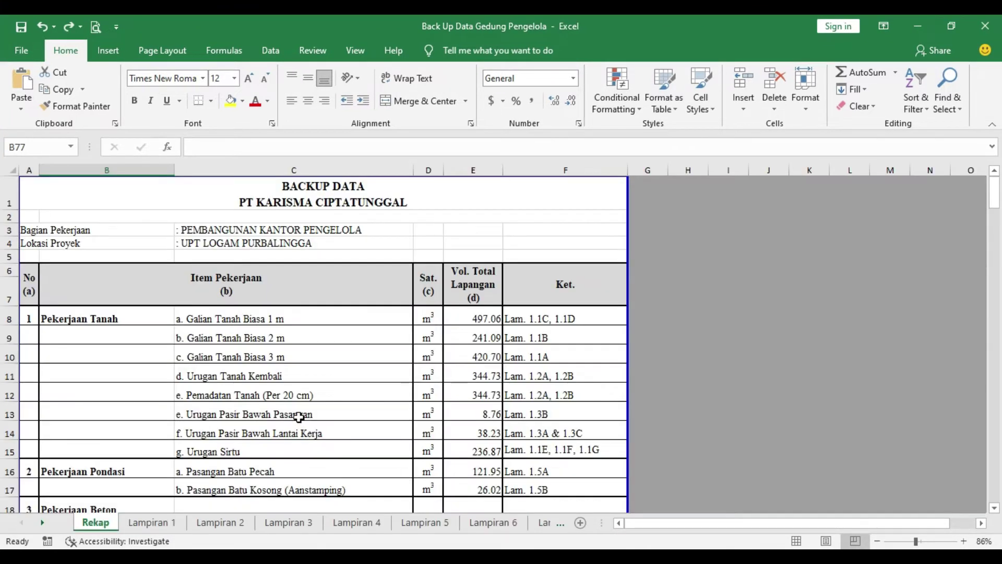
scroll(302, 386, down, 3)
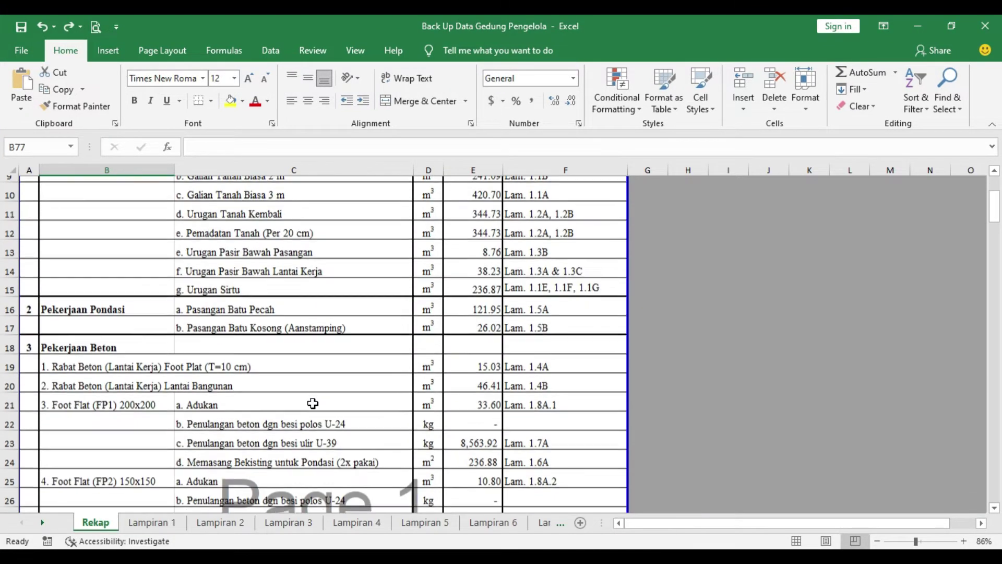
scroll(313, 403, up, 3)
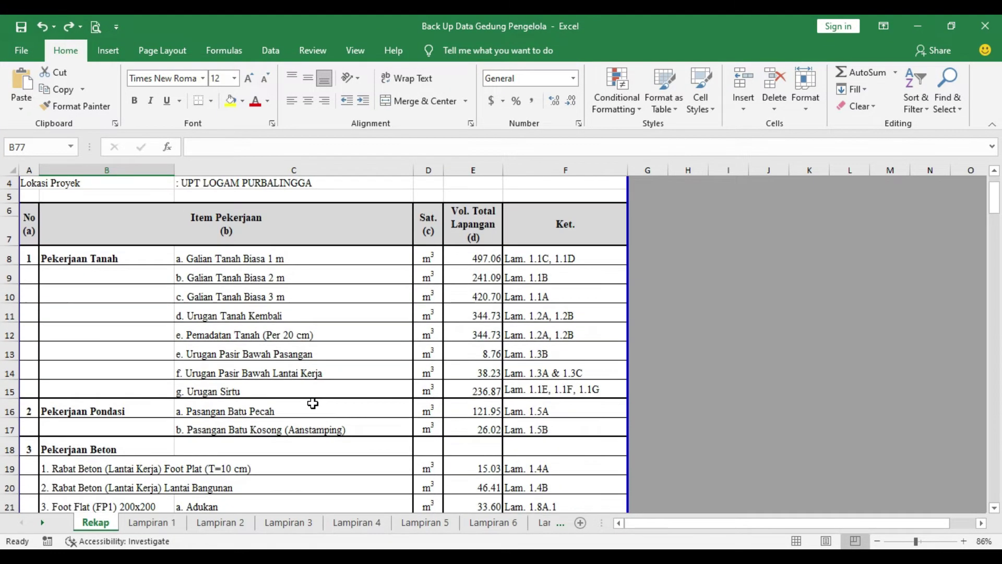
Step: Open the Lampiran 1 sheet with the volume calculations behind the Rekap sheet
click(163, 525)
click(95, 523)
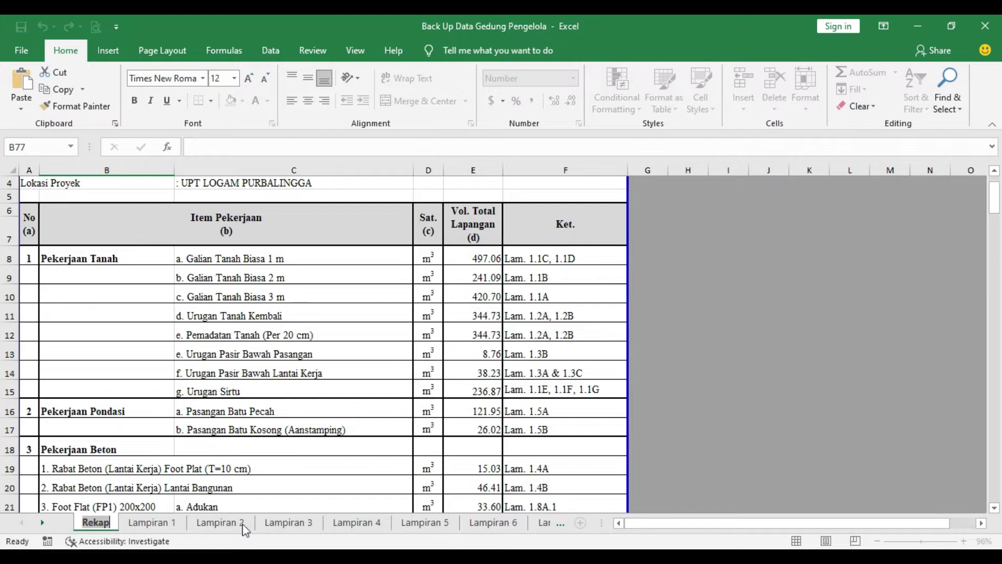
click(151, 522)
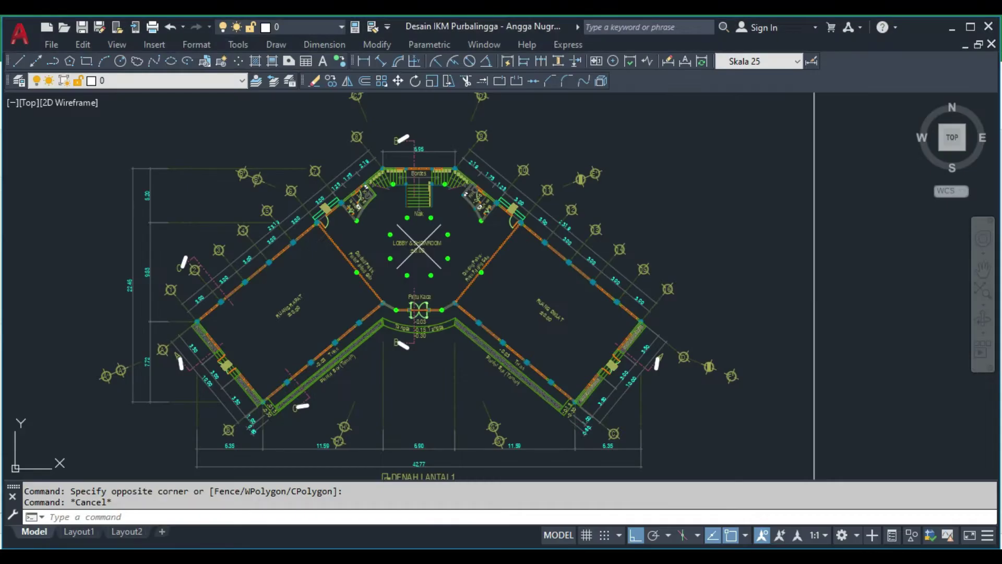
Step: Switch to the building design in AutoCAD and examine the FP 1 and FP 2 footings on the DENAH FOOTPLAT plan
scroll(313, 261, down, 5)
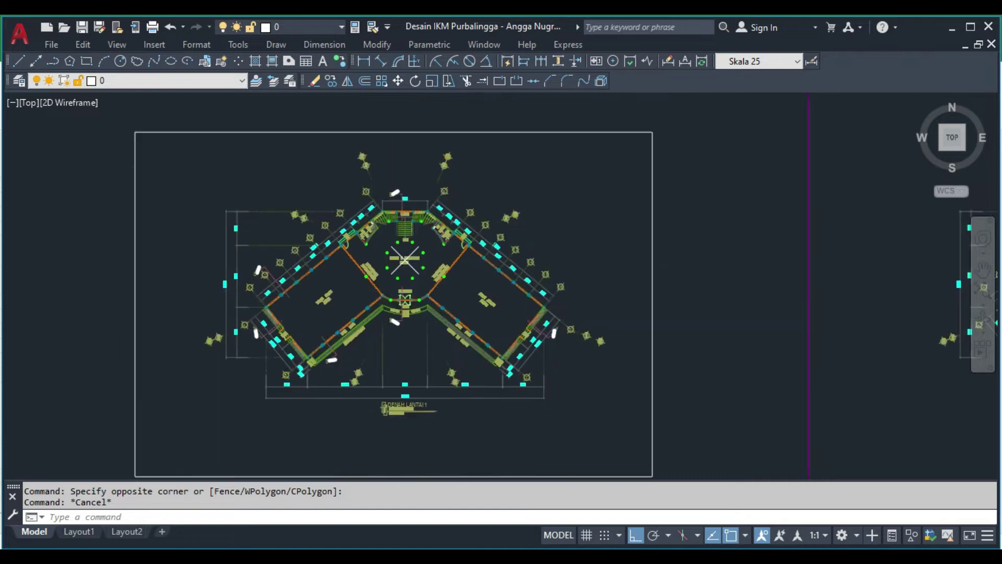
scroll(386, 282, down, 4)
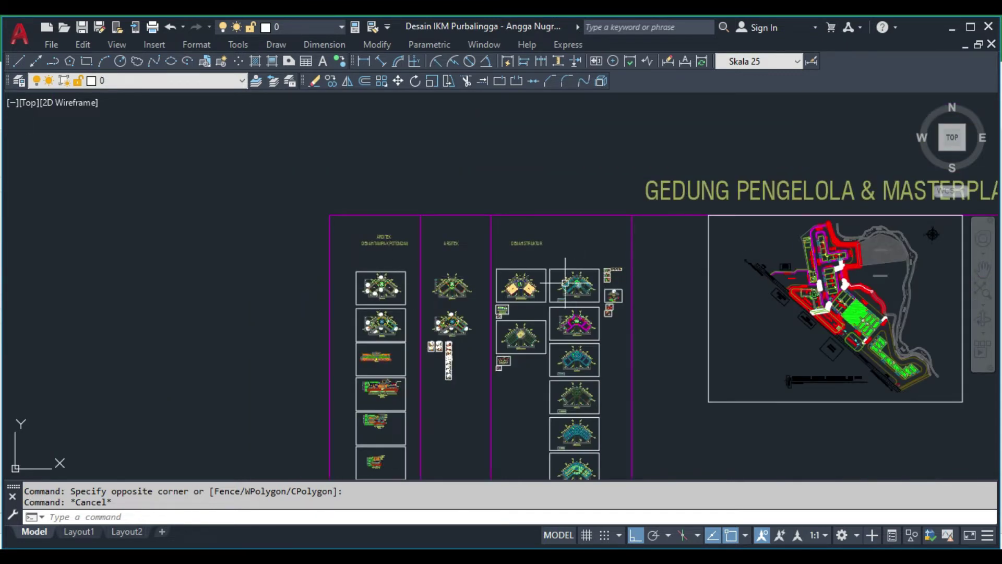
scroll(551, 272, up, 6)
scroll(773, 267, up, 8)
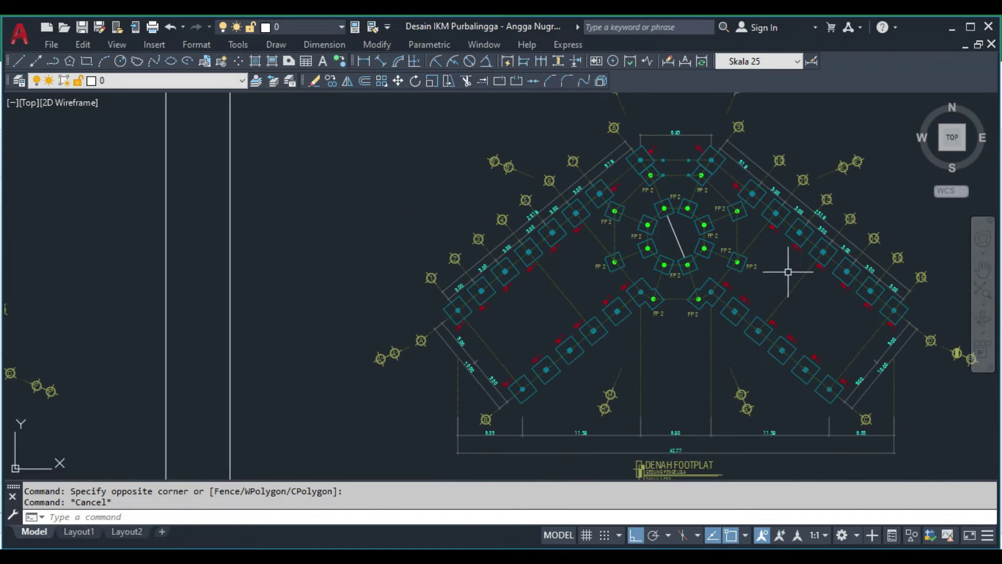
scroll(516, 235, down, 3)
scroll(467, 229, up, 5)
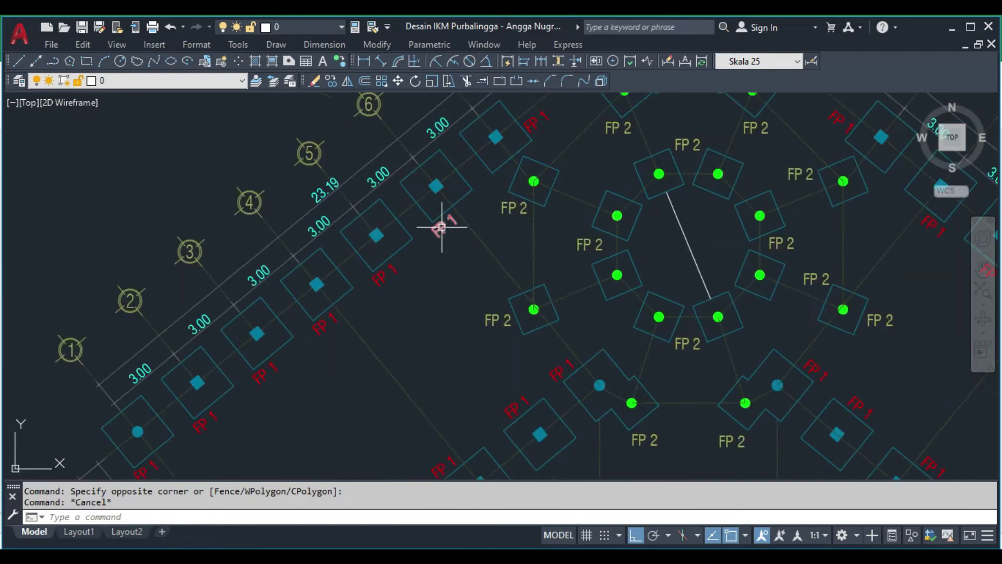
scroll(442, 224, down, 2)
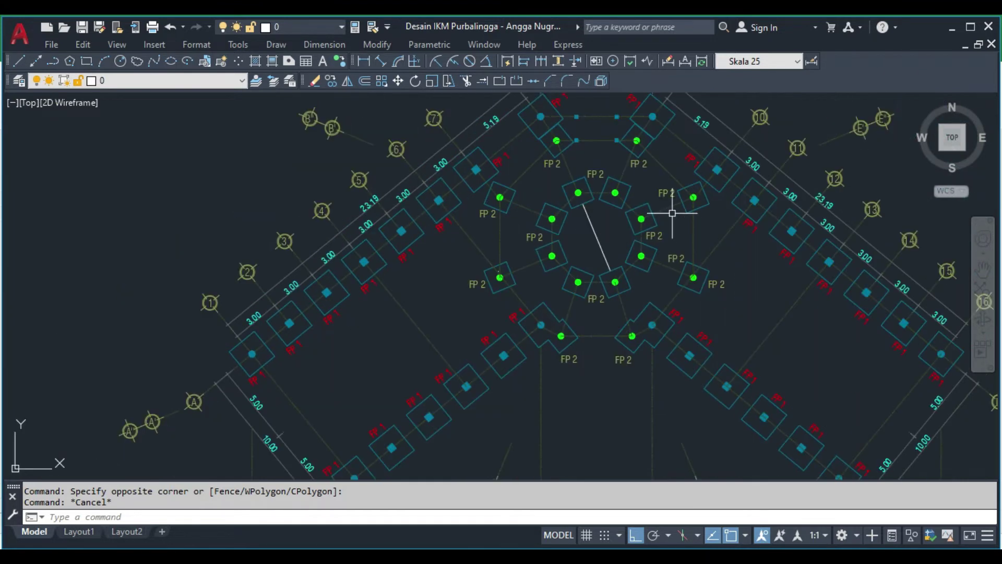
scroll(668, 265, down, 2)
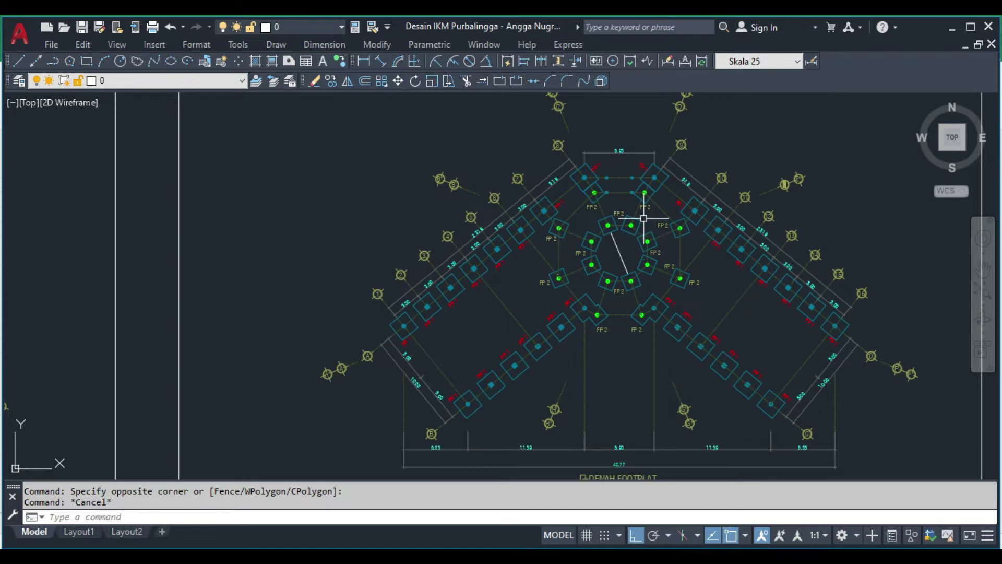
scroll(460, 405, up, 2)
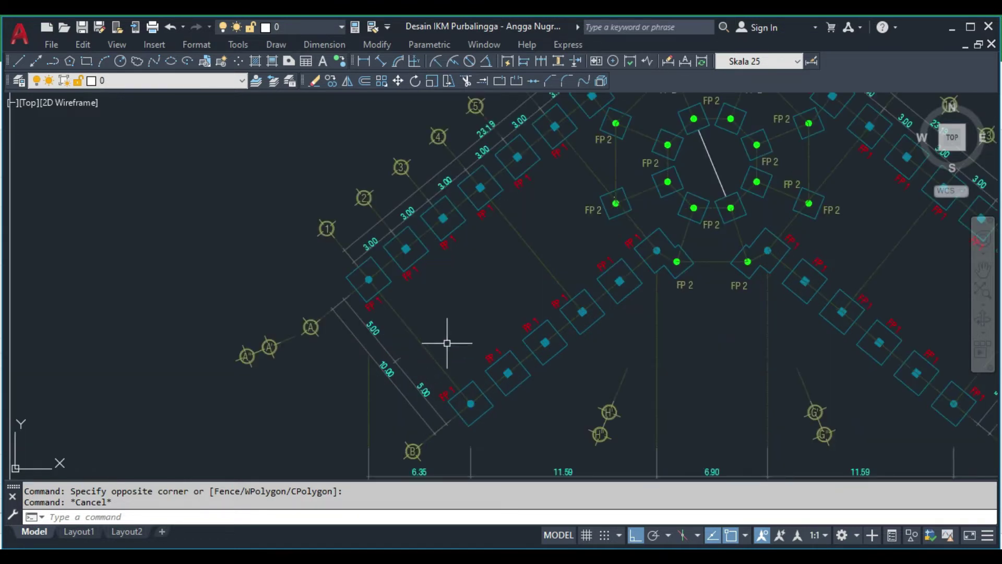
scroll(413, 209, up, 2)
scroll(410, 245, down, 4)
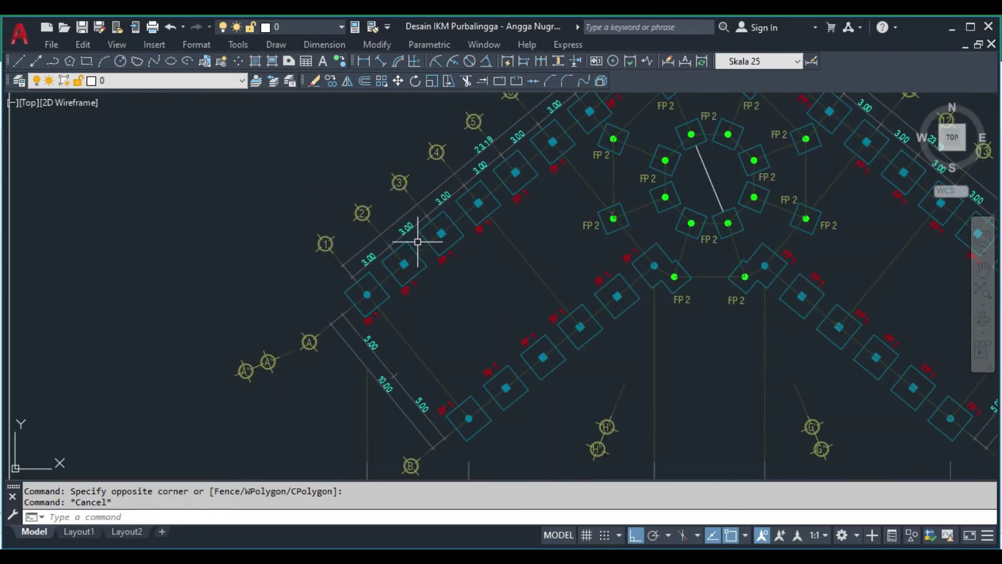
Step: Examine the section and top view of footing FP 1 in the DETAIL FOOTPLAT FP 1 Uk.2x2m drawing
scroll(585, 193, up, 6)
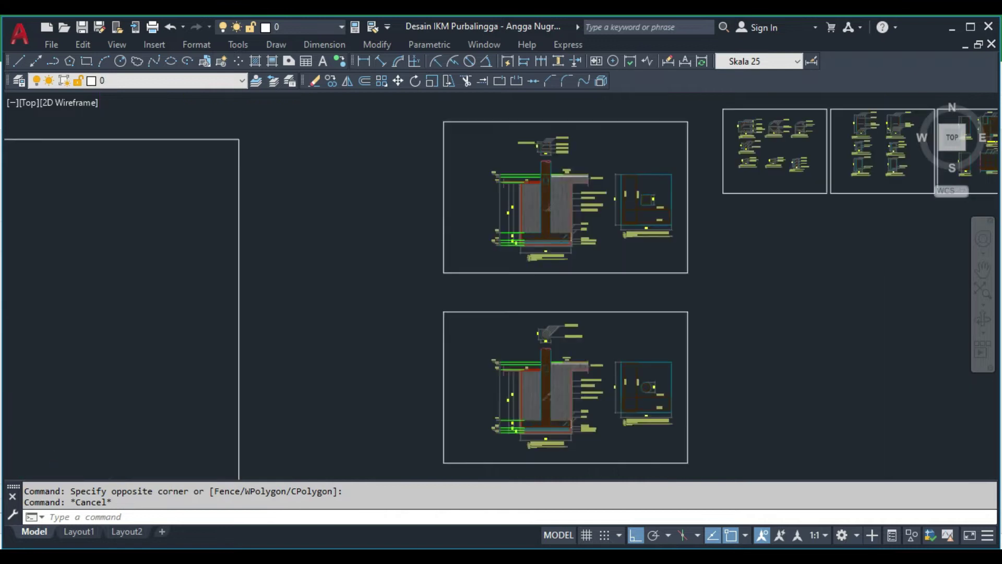
scroll(694, 185, up, 4)
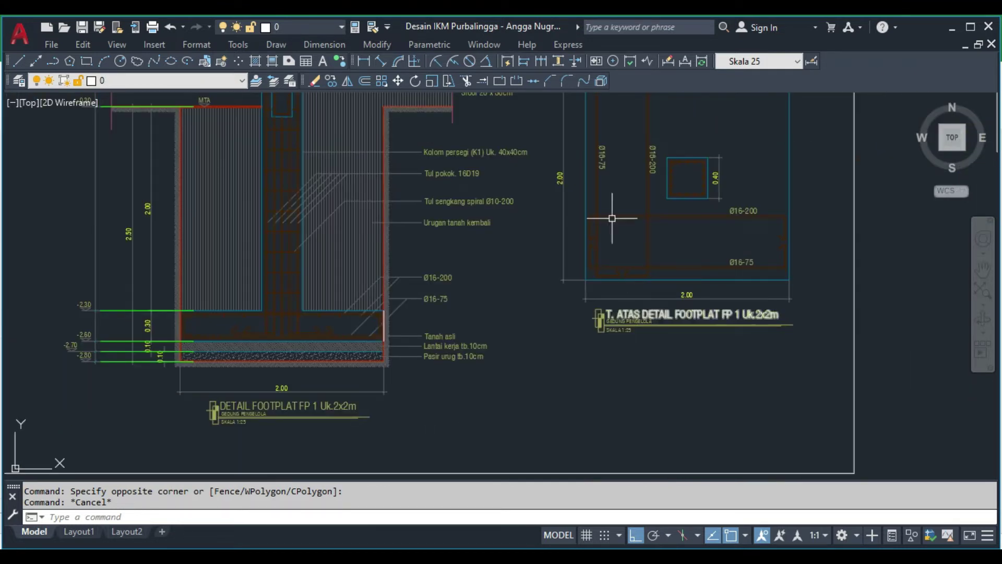
scroll(770, 356, down, 5)
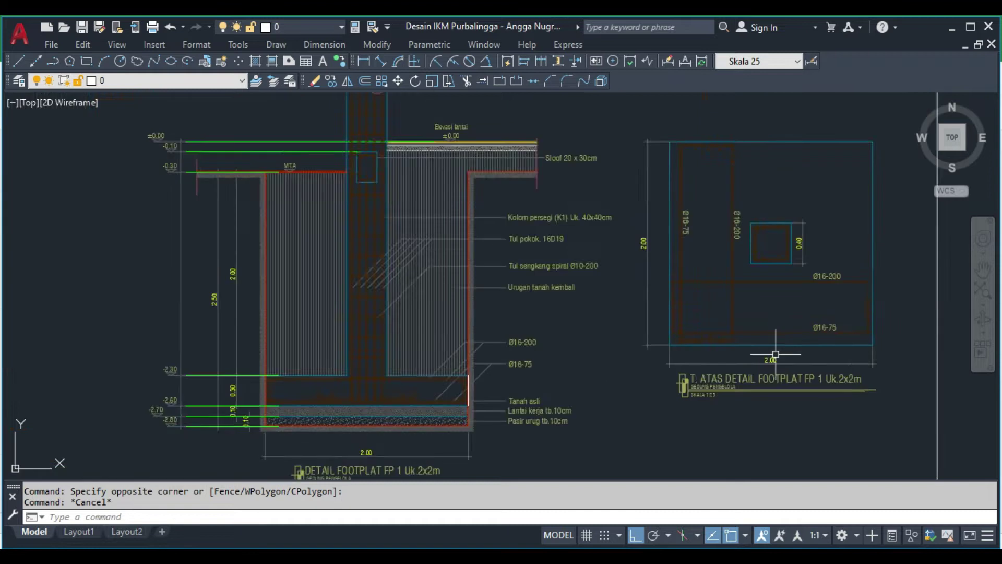
scroll(748, 301, up, 5)
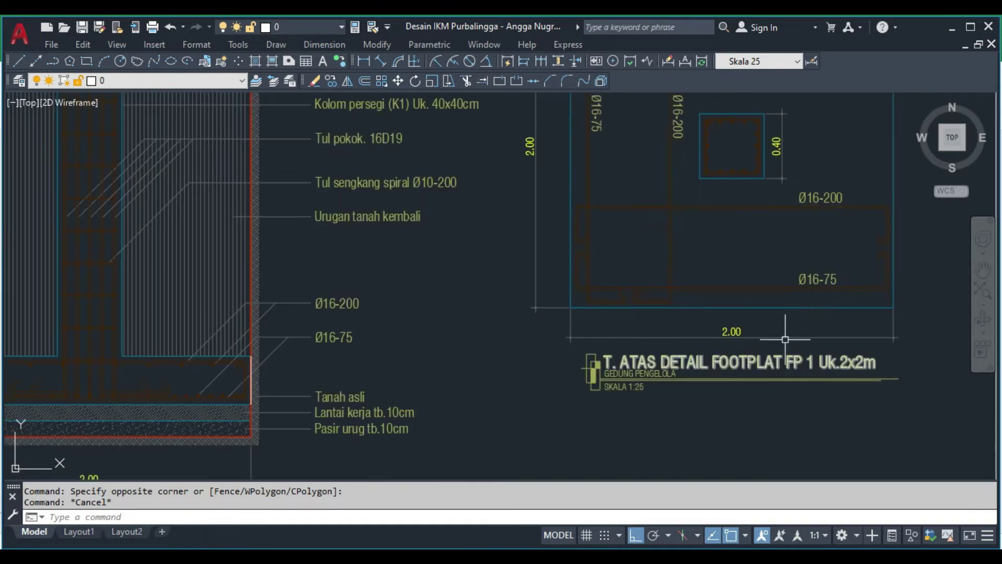
scroll(566, 358, down, 2)
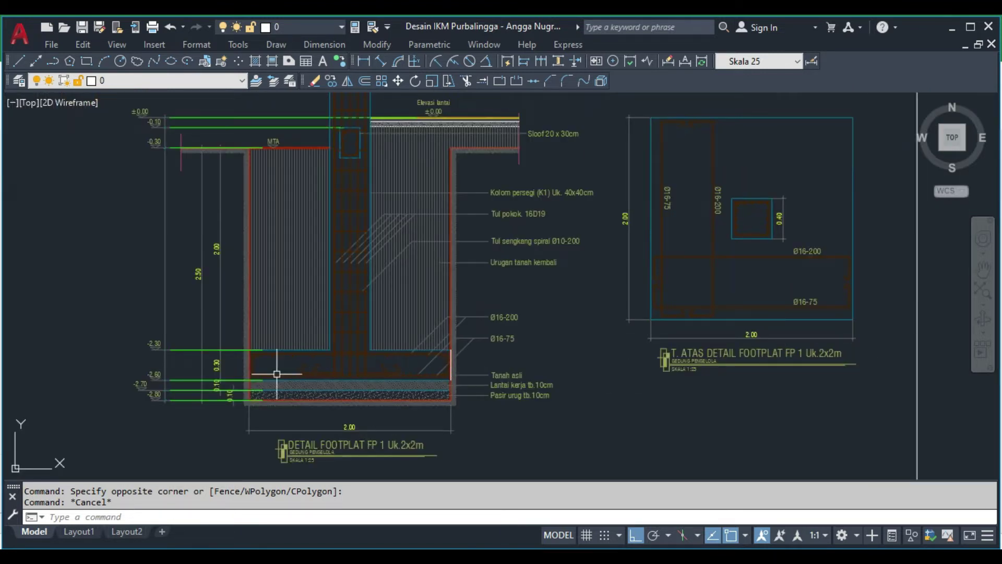
scroll(176, 364, up, 4)
scroll(180, 365, down, 5)
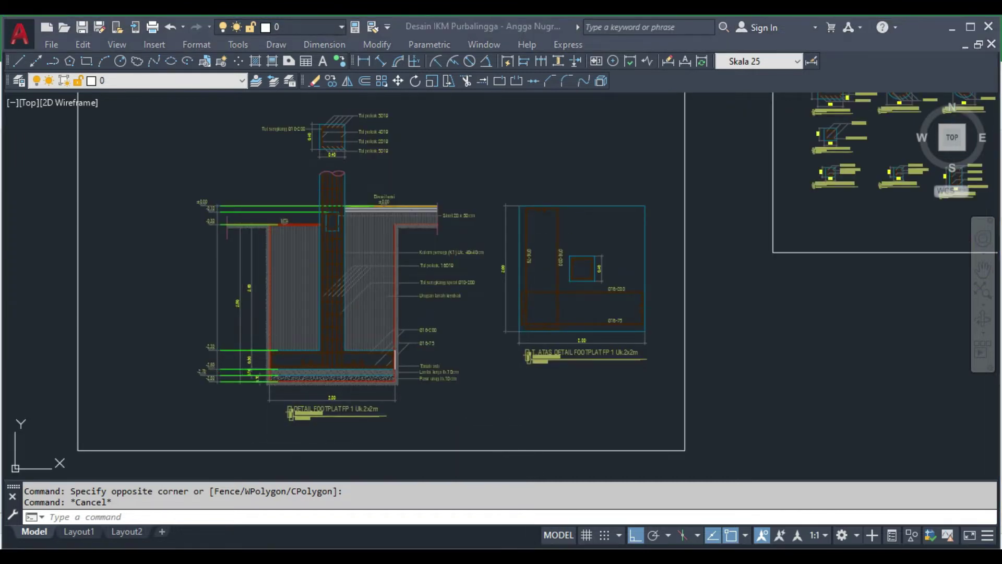
Step: Return to Lampiran 1 in Excel and check the FP1 length and depth in the Galian Tanah Foot Plat table
mouse_move(523, 556)
click(598, 517)
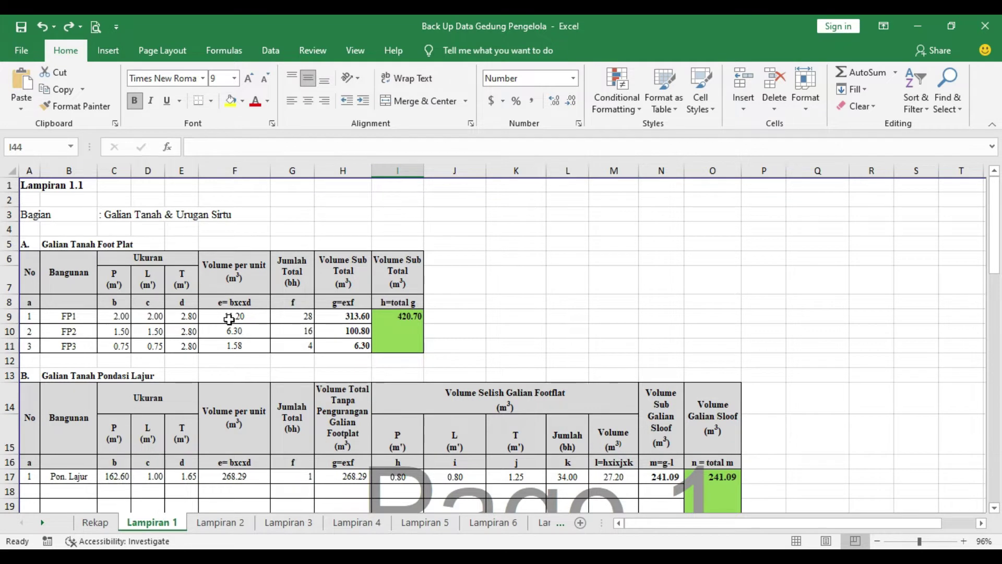
click(114, 316)
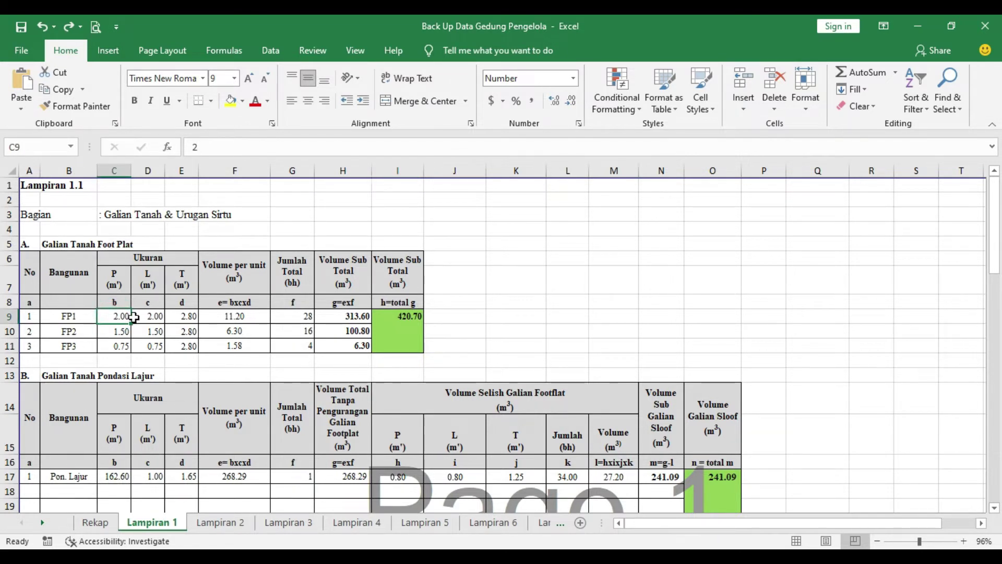
click(181, 316)
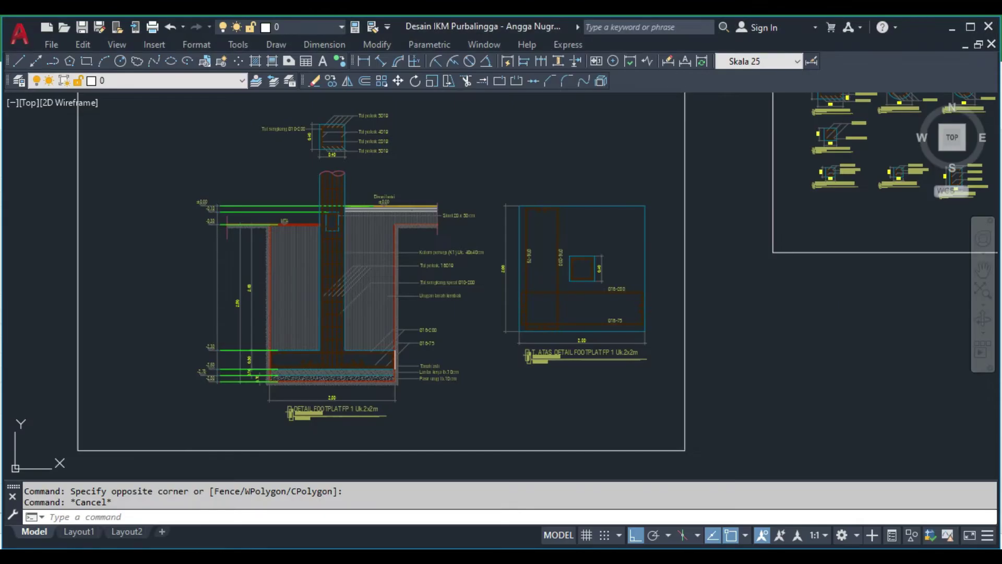
Step: Switch back to AutoCAD and examine the elevation levels of the FP 1 section, from the floor level to the base of the excavation
scroll(273, 259, up, 2)
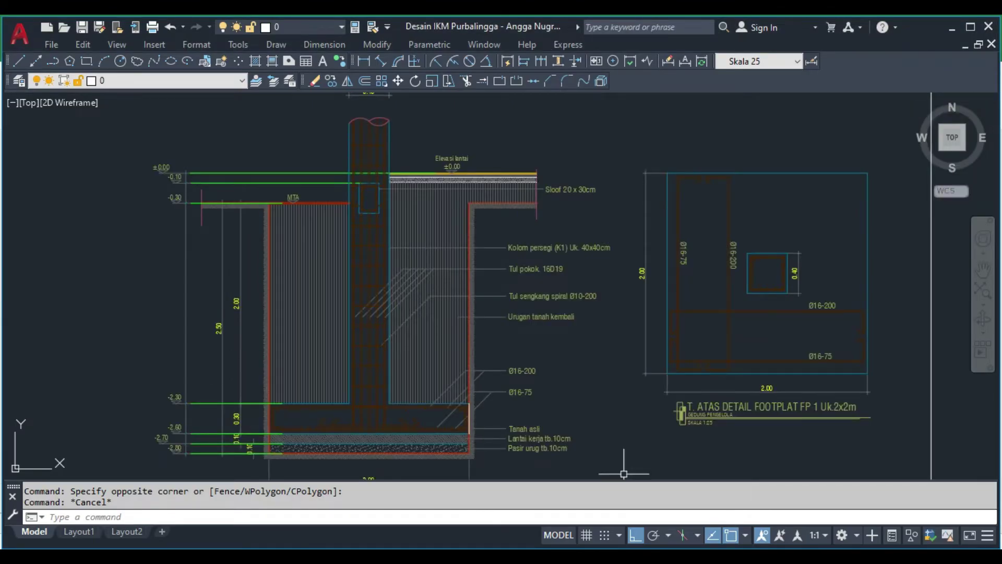
scroll(235, 227, up, 4)
scroll(389, 125, down, 4)
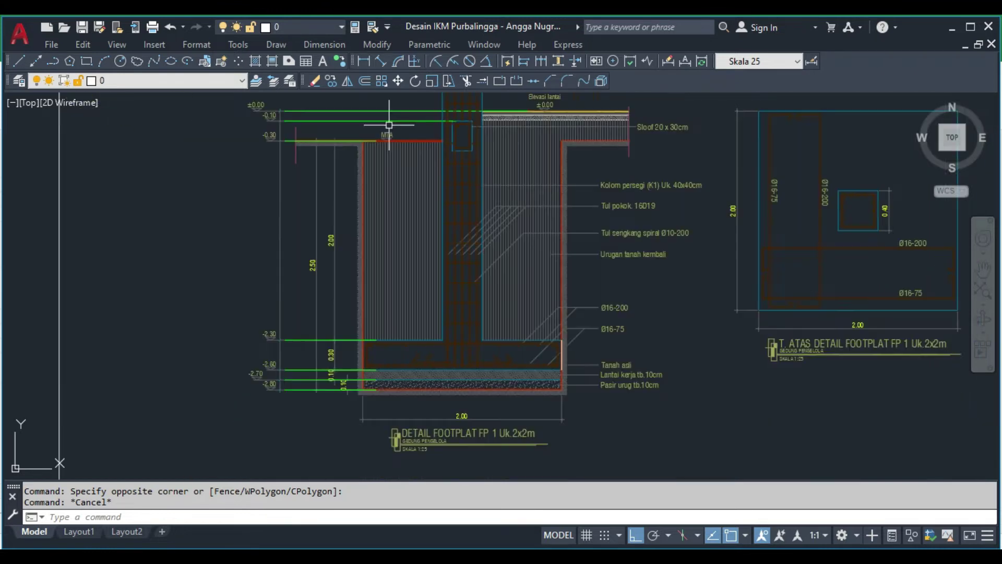
scroll(269, 130, up, 3)
scroll(348, 127, down, 5)
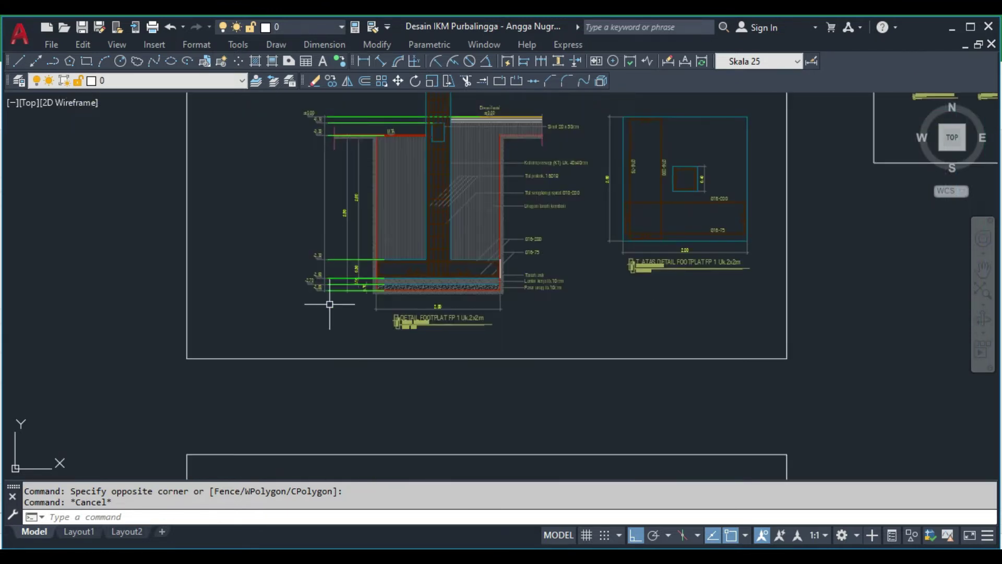
scroll(326, 294, up, 5)
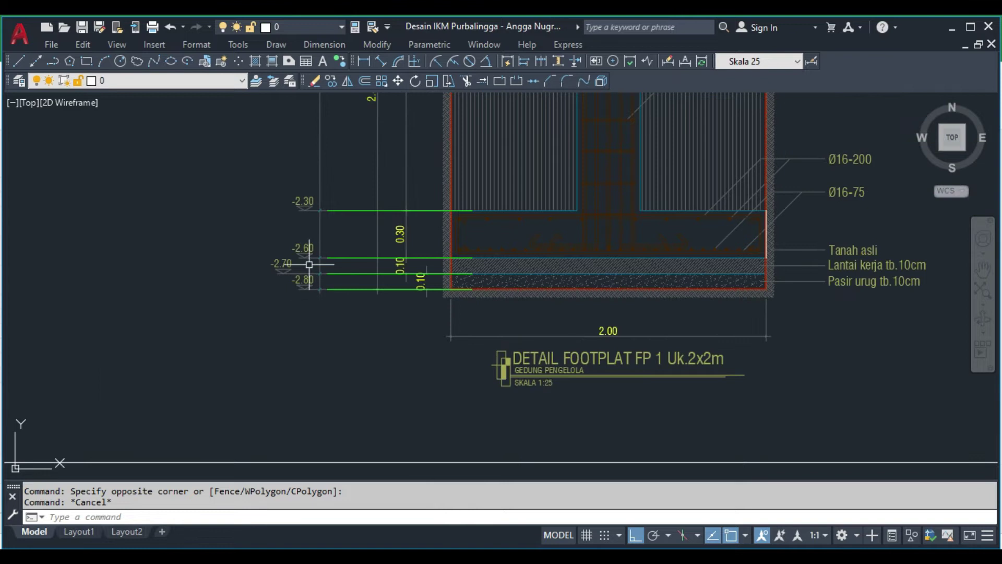
scroll(309, 264, up, 2)
scroll(347, 320, down, 7)
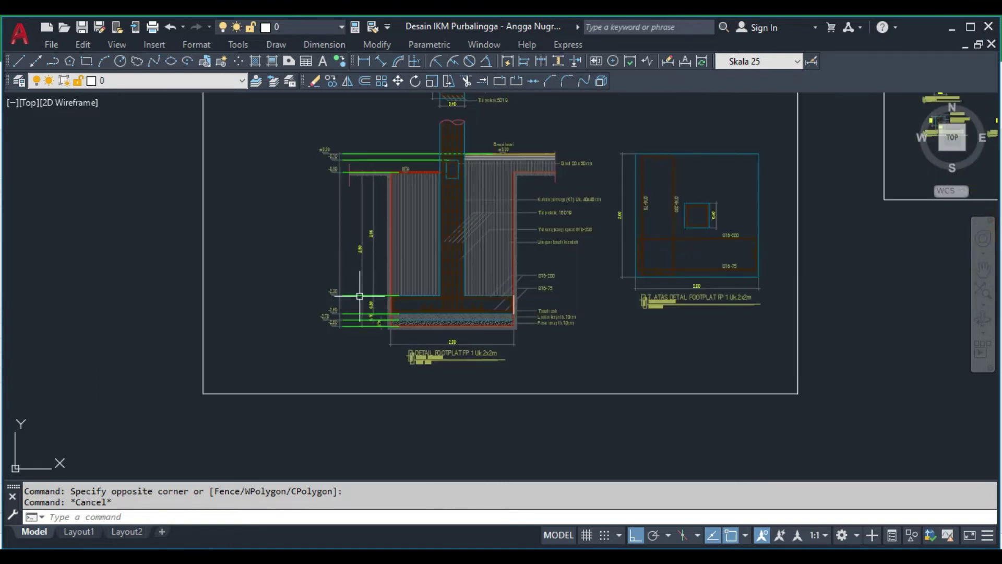
scroll(440, 154, up, 2)
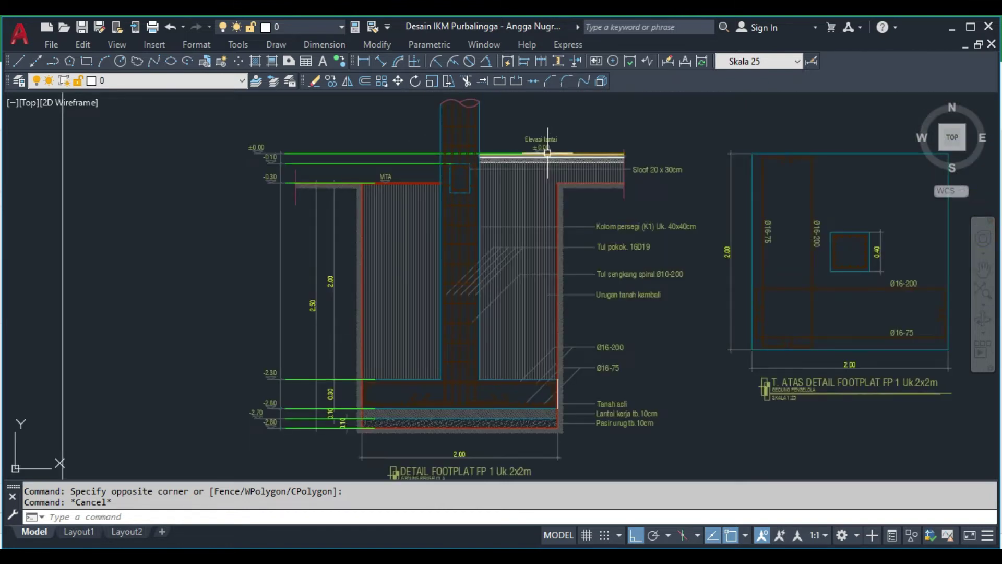
scroll(574, 154, up, 2)
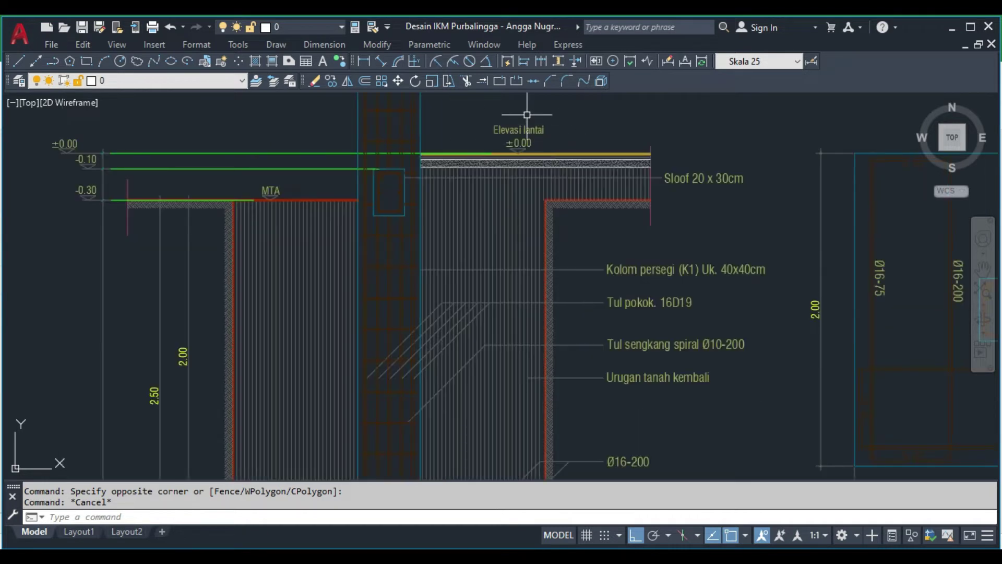
scroll(509, 138, down, 4)
scroll(401, 149, up, 2)
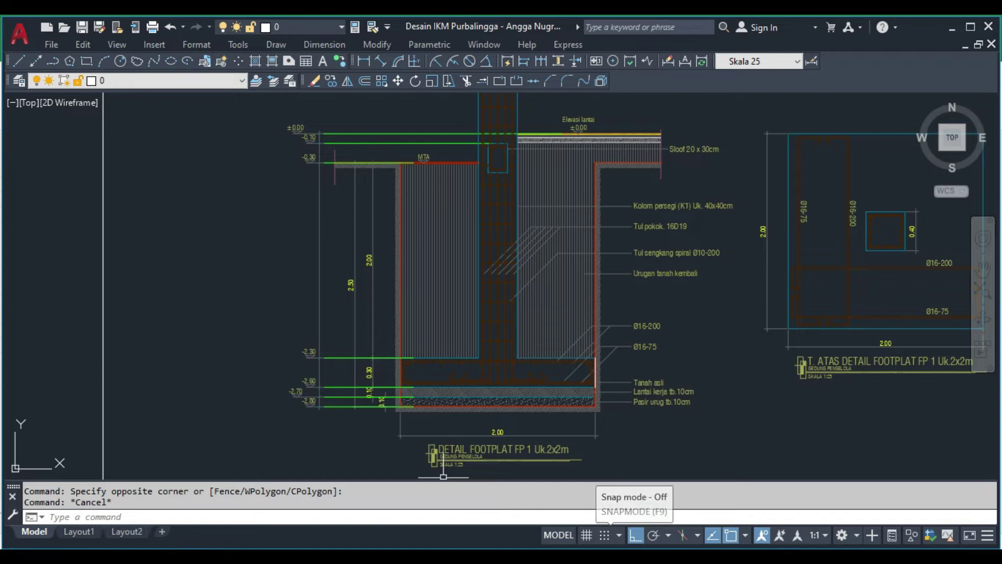
mouse_move(522, 548)
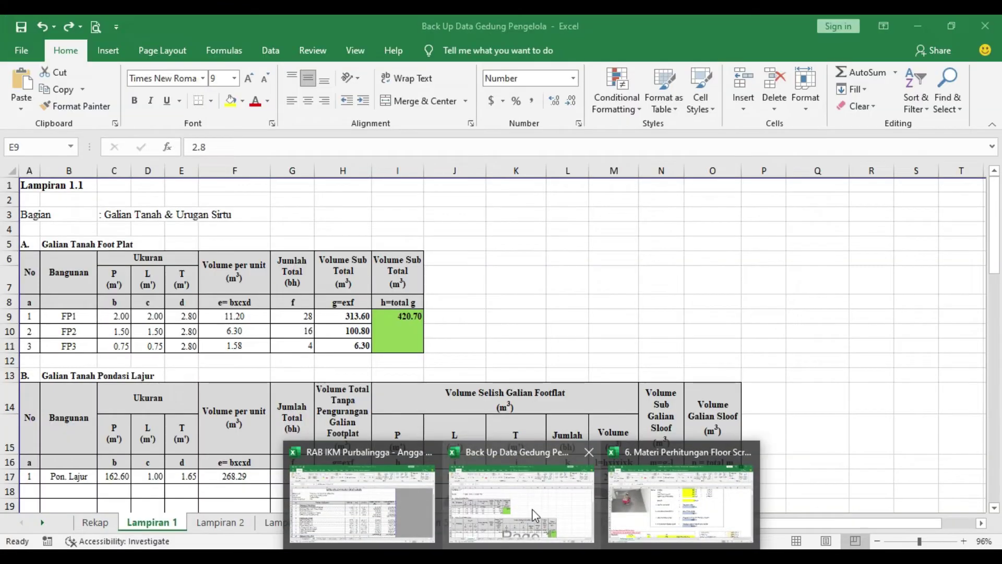
Step: Check the FP1 row of the Galian Tanah Foot Plat table in Excel against the footing layout plan in AutoCAD
click(535, 514)
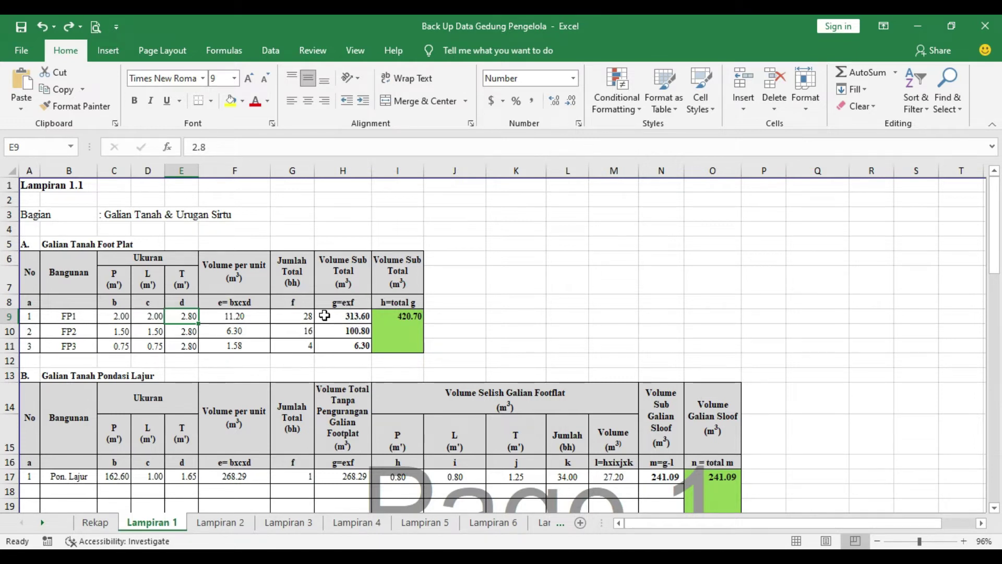
key(alt+Tab)
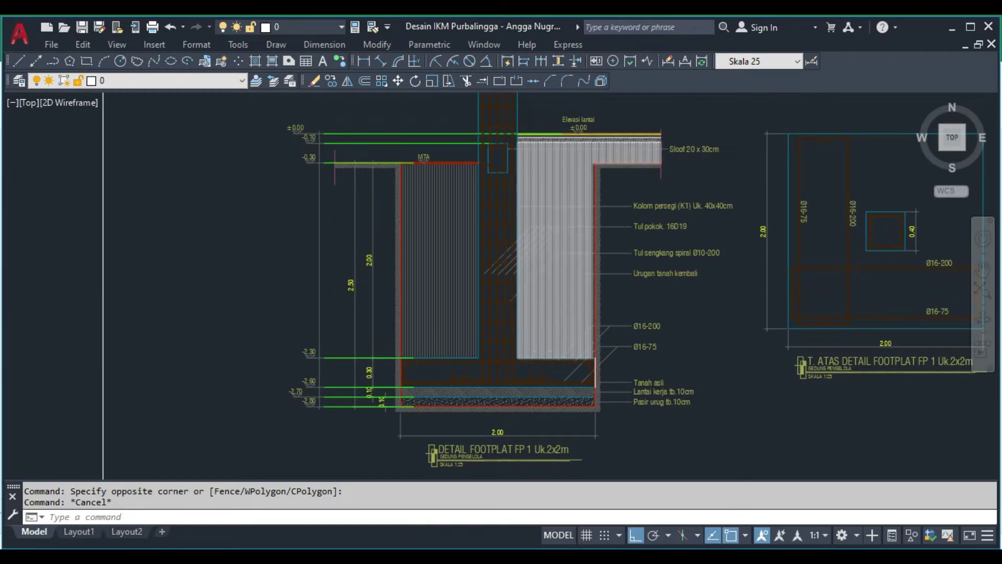
scroll(570, 312, down, 5)
scroll(477, 358, up, 5)
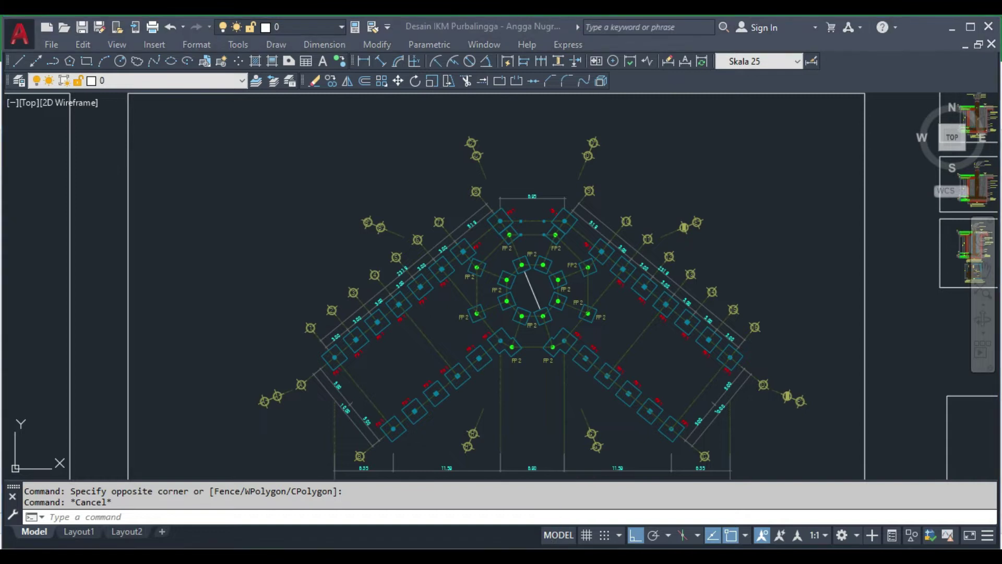
Step: Look at the RAB sheet of the RAB IKM Purbalingga workbook in Excel and return to the RAB steps slide in Nitro Pro
mouse_move(522, 557)
click(402, 506)
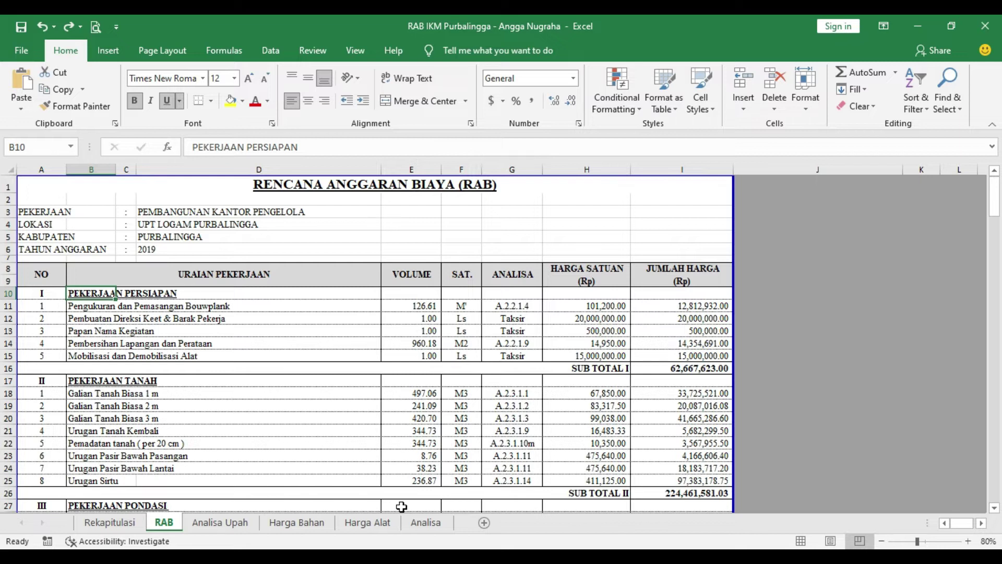
key(alt+Tab)
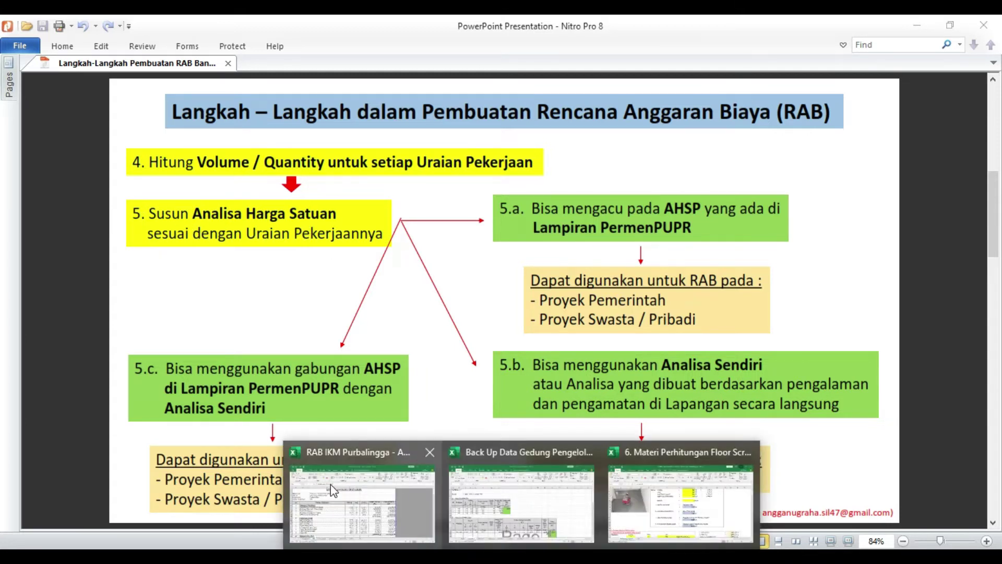
Step: Switch back to the RAB sheet in Excel and review its URAIAN PEKERJAAN and VOLUME columns
click(330, 483)
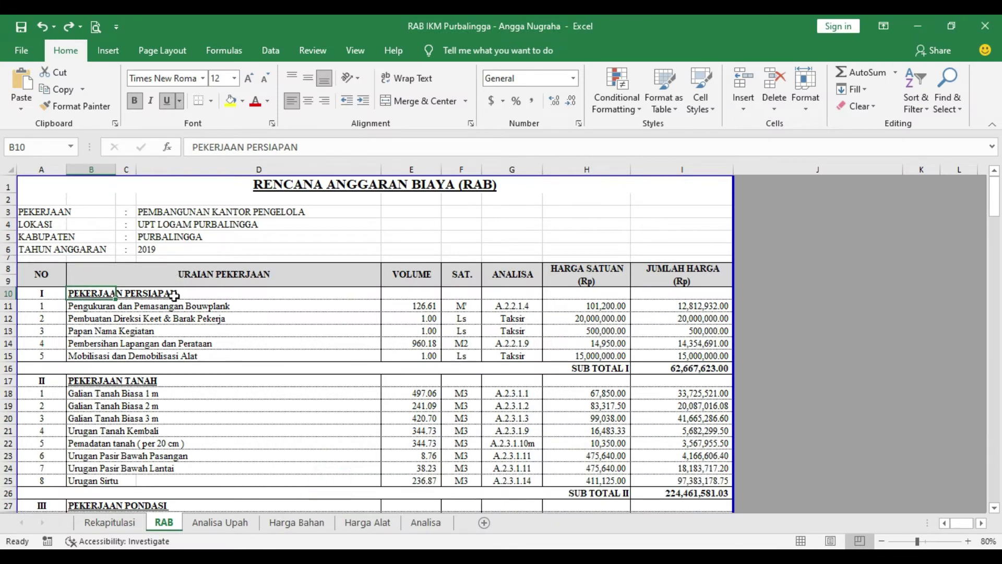
click(200, 282)
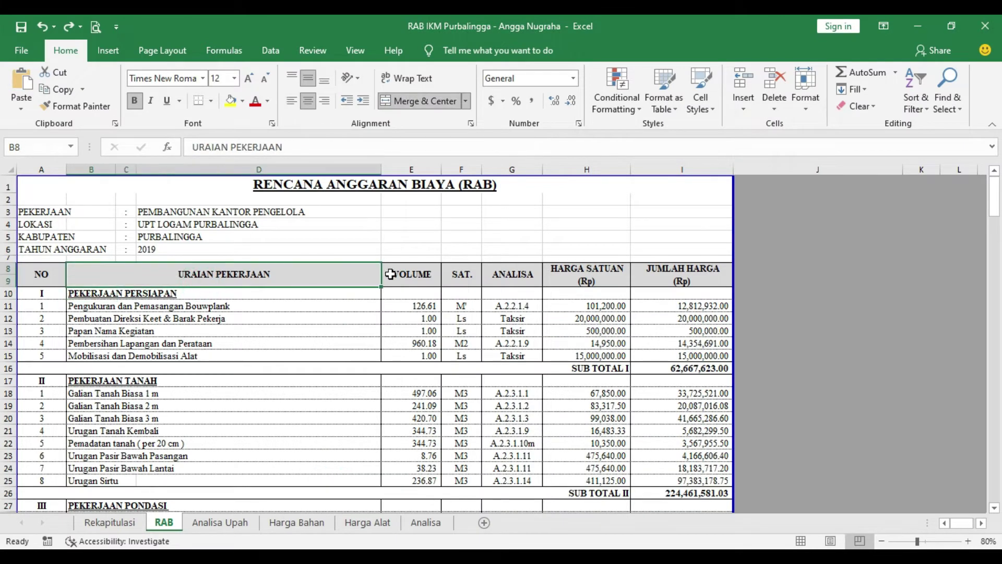
click(416, 280)
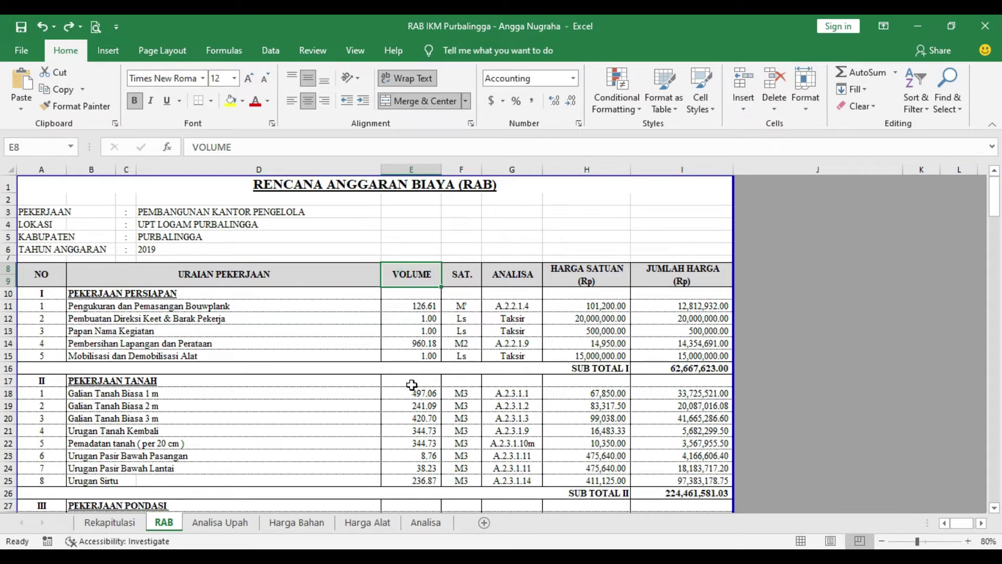
Step: Examine the DAFTAR ANALISA PEKERJAAN on the Analisa sheet and compare it with the work items on the RAB sheet
click(426, 523)
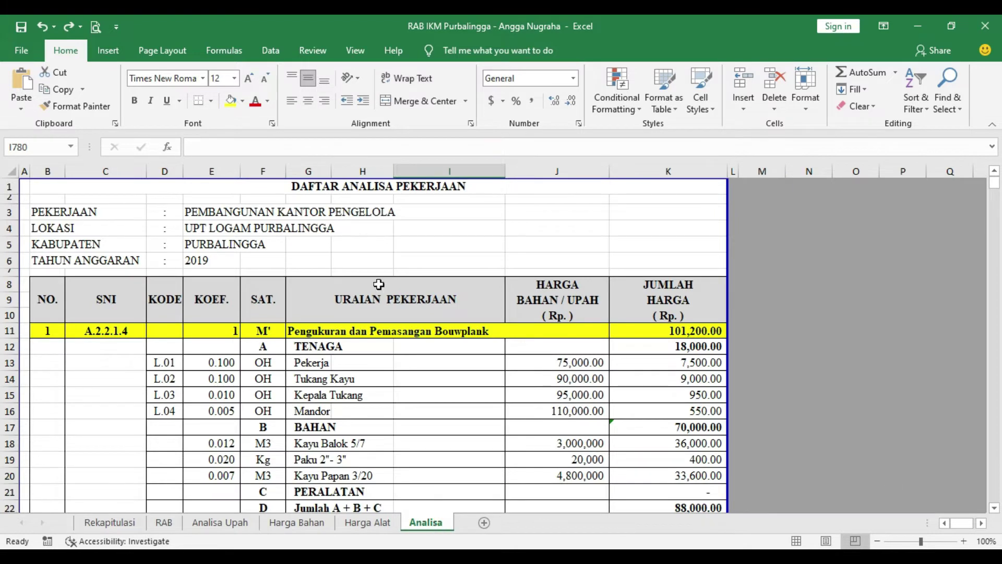
scroll(373, 303, down, 4)
scroll(373, 303, up, 4)
click(163, 522)
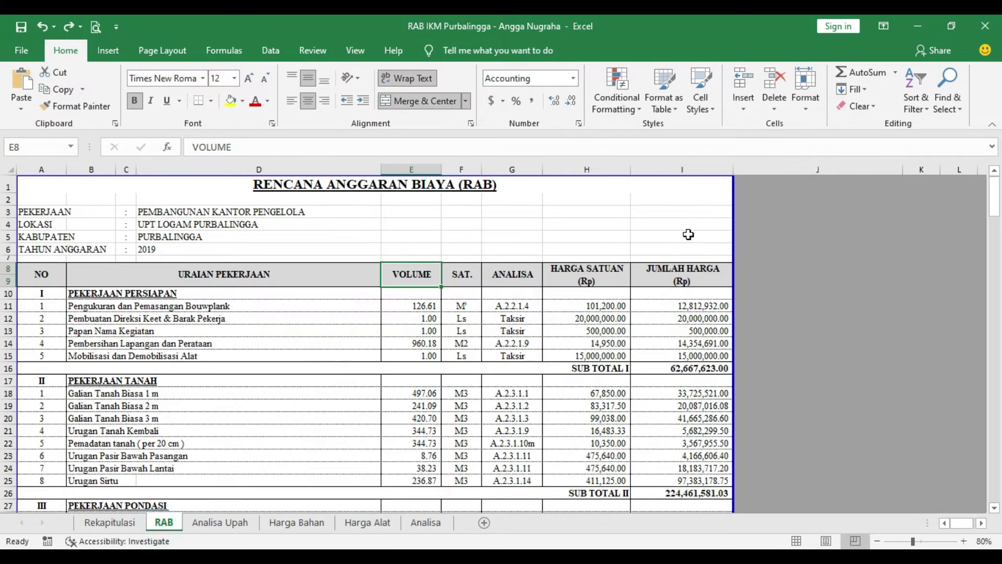
click(425, 523)
scroll(381, 403, down, 3)
scroll(381, 403, up, 3)
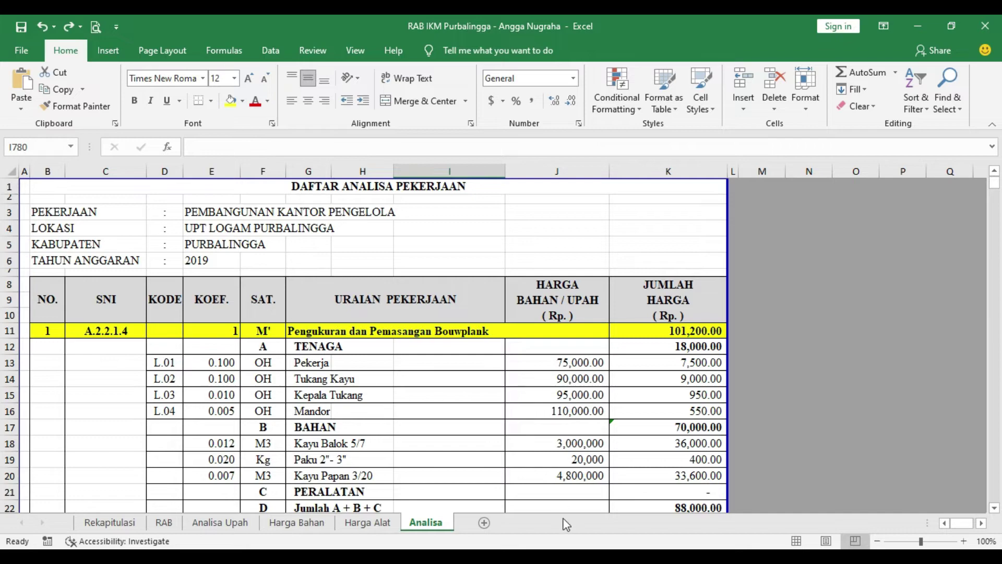
Step: Switch to Lamp-PermenPUPR28-2016.pdf in Nitro Reader and find analysis A.2.2.1.4, Pengukuran dan pemasangan 1 m' Bouwplank
key(alt+Tab)
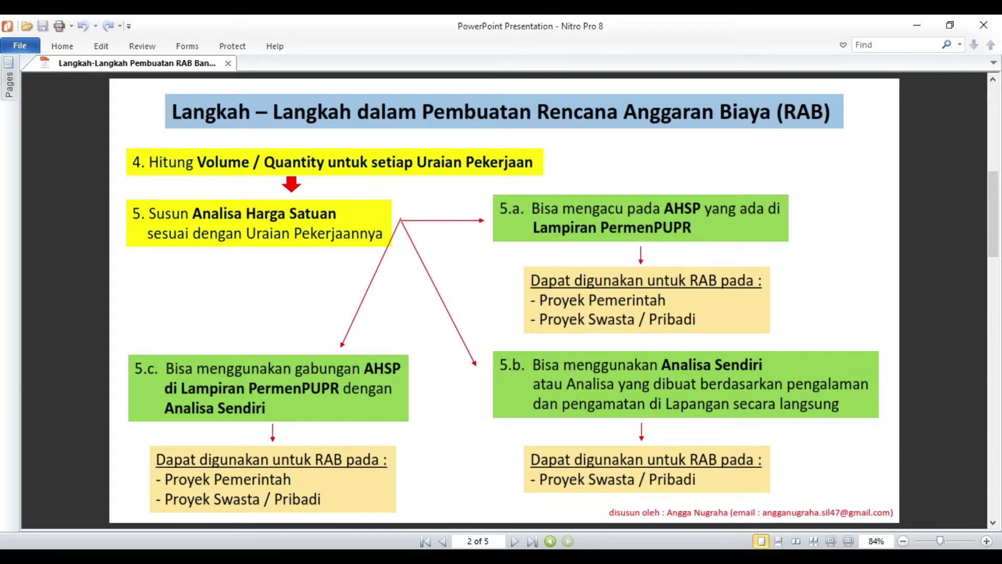
key(alt+Tab)
scroll(528, 417, down, 2)
scroll(522, 397, up, 10)
scroll(513, 393, up, 15)
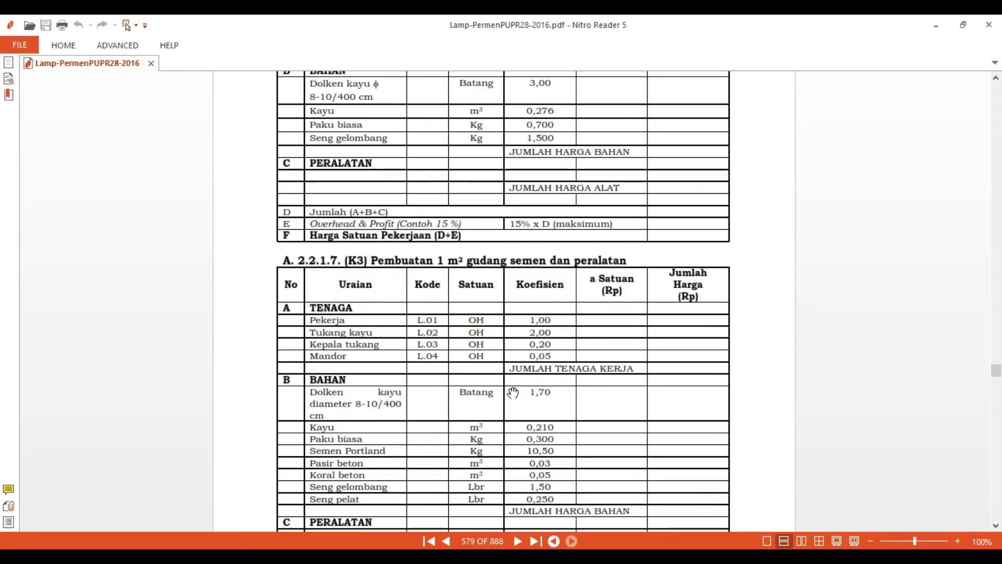
scroll(513, 393, up, 15)
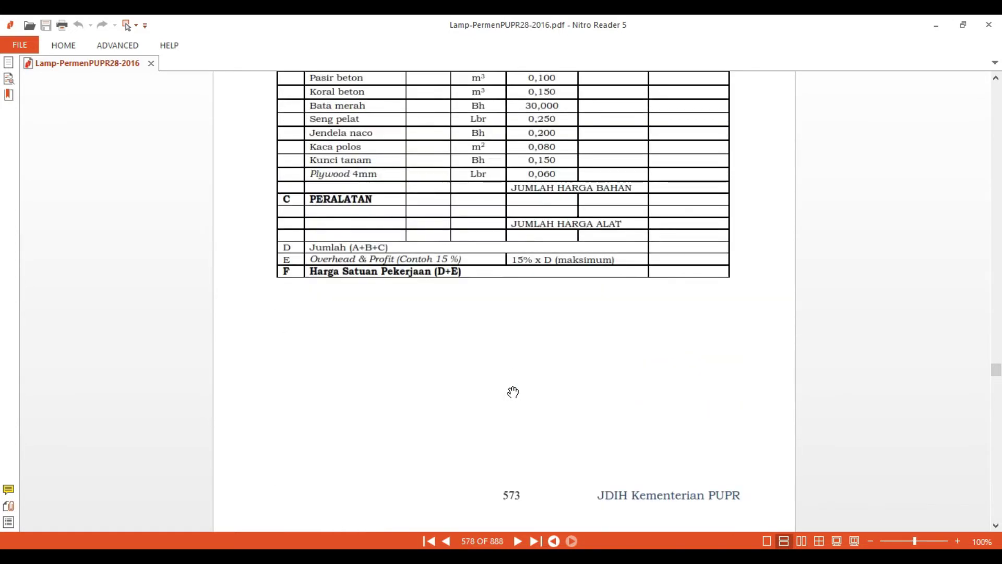
scroll(514, 393, up, 6)
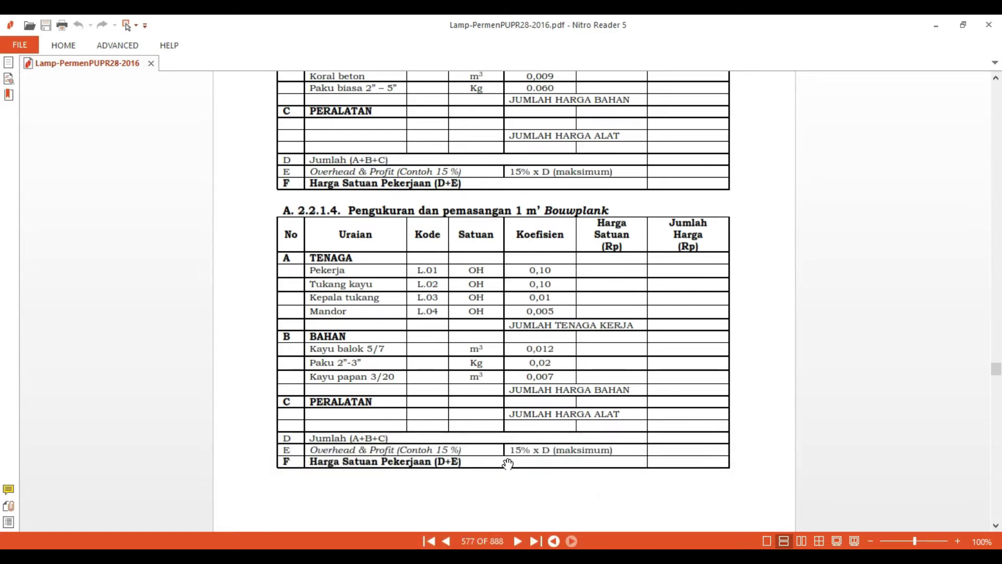
Step: Return to the Analisa sheet in Excel and examine the labour, material and overhead rows of the Bouwplank analysis A.2.2.1.4
click(523, 556)
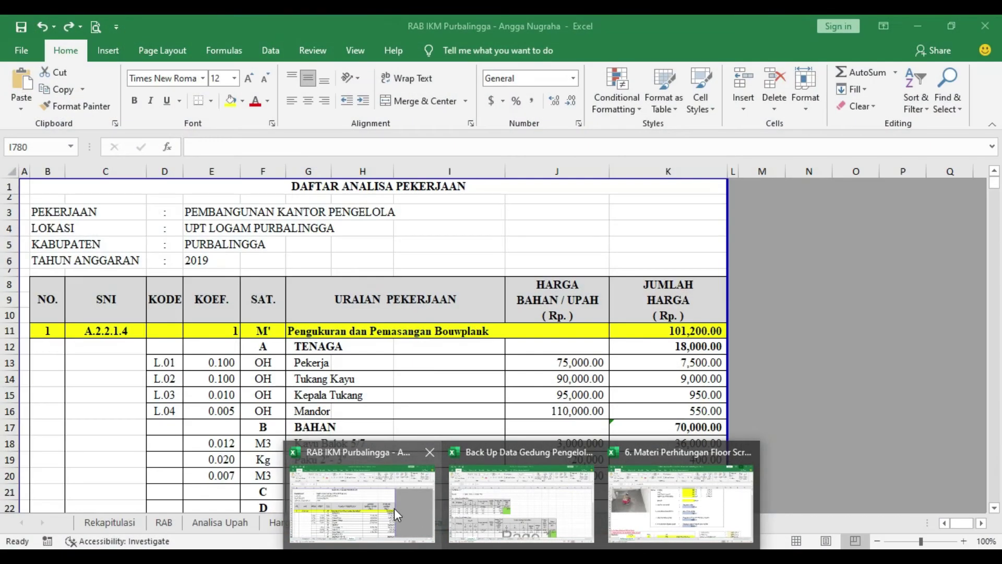
click(394, 508)
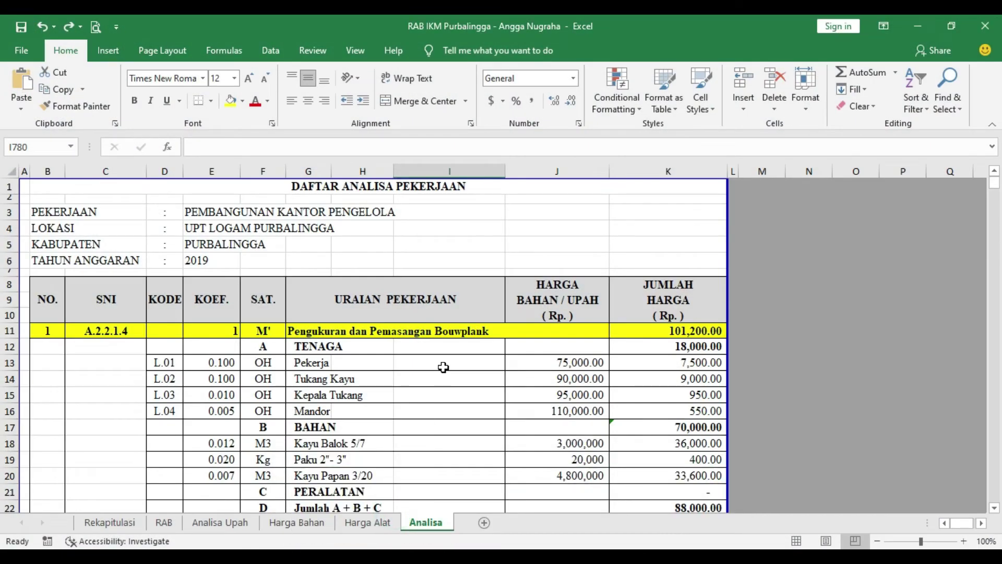
scroll(444, 367, down, 3)
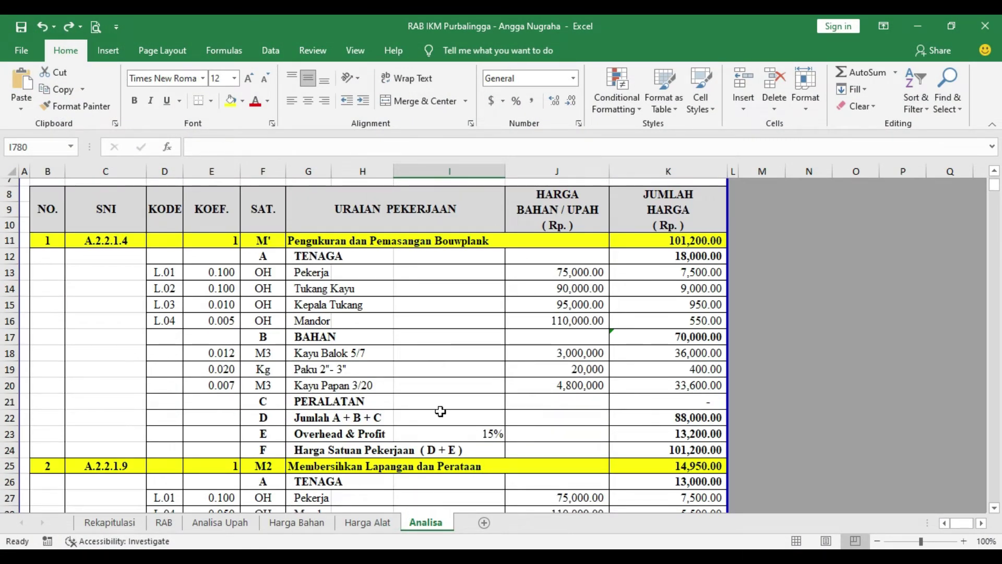
scroll(434, 405, up, 2)
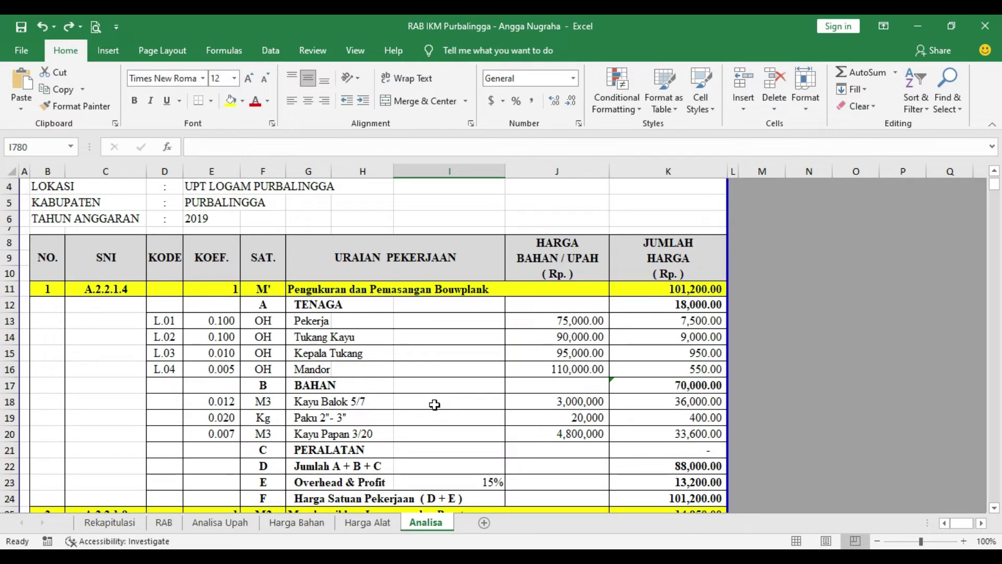
scroll(434, 404, down, 1)
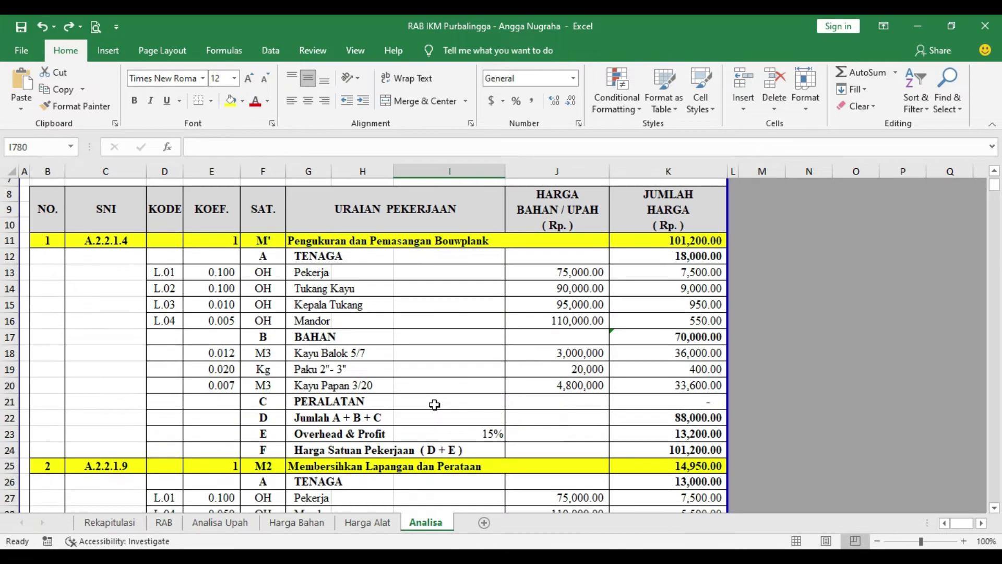
Step: Compare the order of work items on the RAB sheet with the first analyses on the Analisa sheet
click(163, 523)
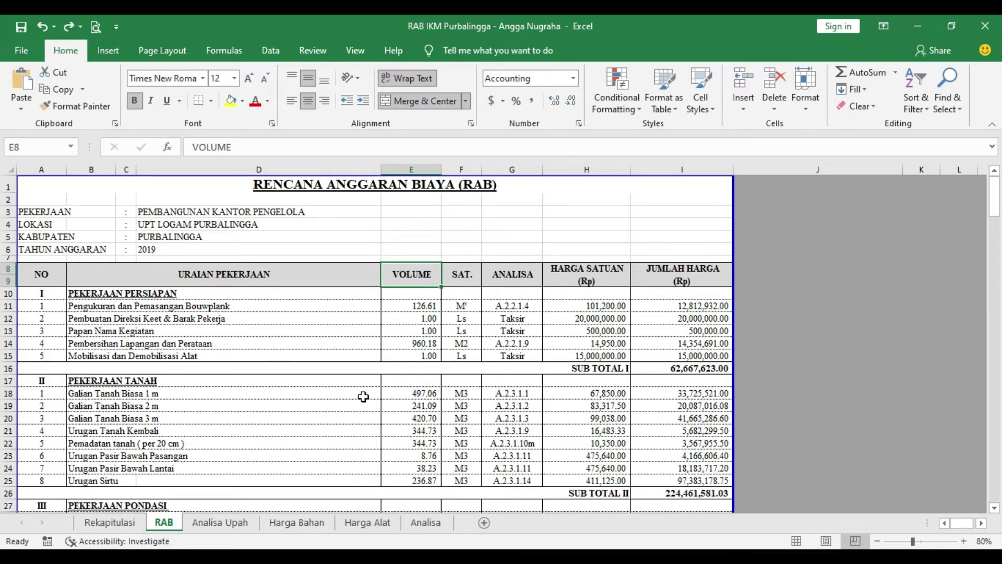
click(436, 523)
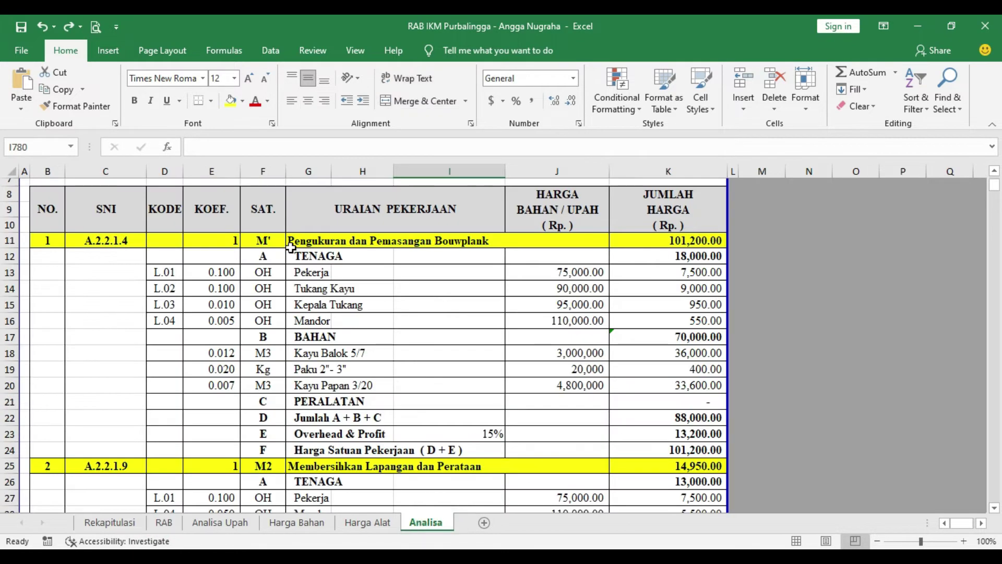
scroll(335, 240, down, 3)
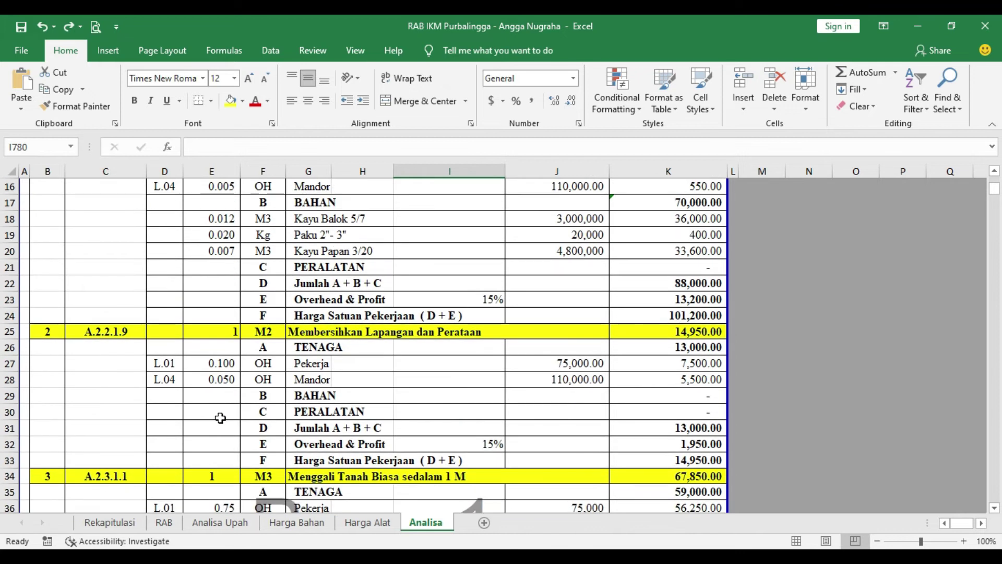
Step: Select Pembersihan Lapangan dan Perataan on the RAB sheet and examine its analysis A.2.2.1.9 on the Analisa sheet
click(164, 523)
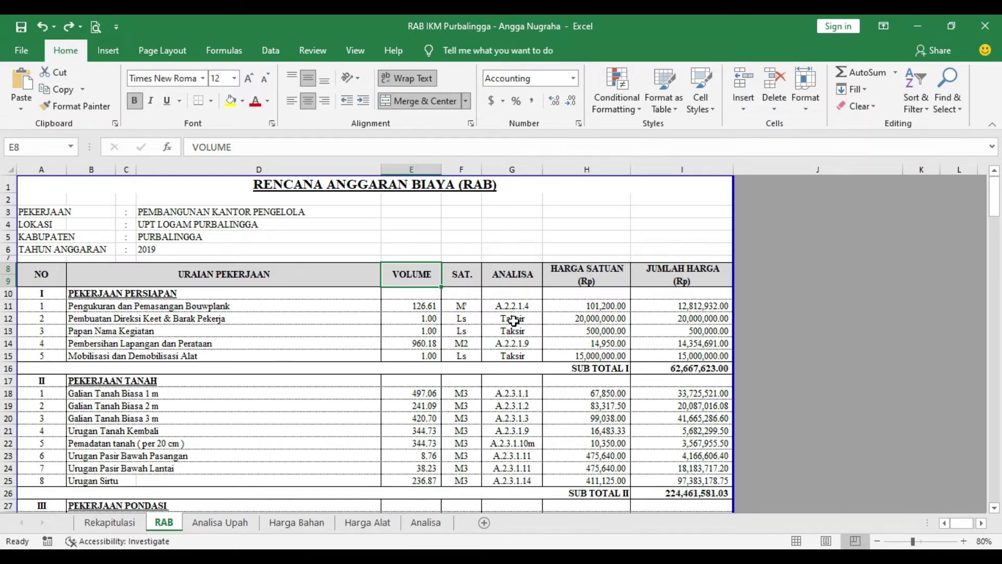
click(81, 345)
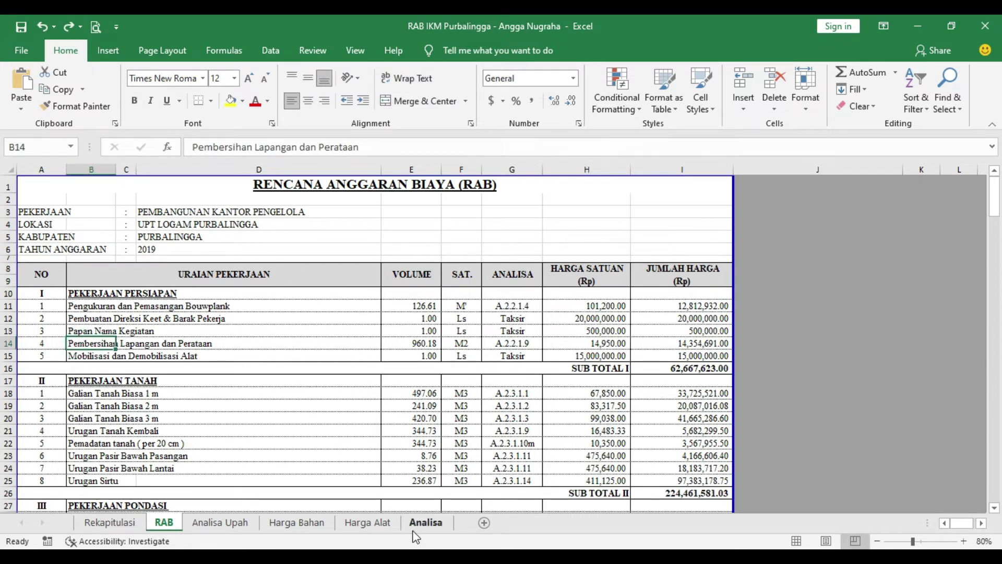
click(425, 523)
scroll(380, 298, down, 1)
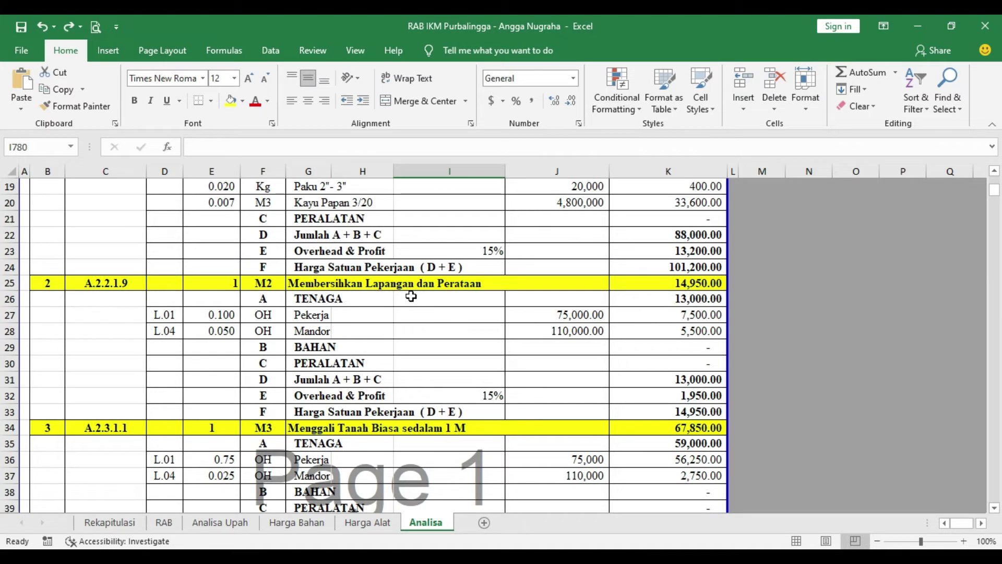
Step: Select Galian Tanah Biasa 1 m on the RAB sheet and examine its analysis A.2.3.1.1 on the Analisa sheet
click(164, 522)
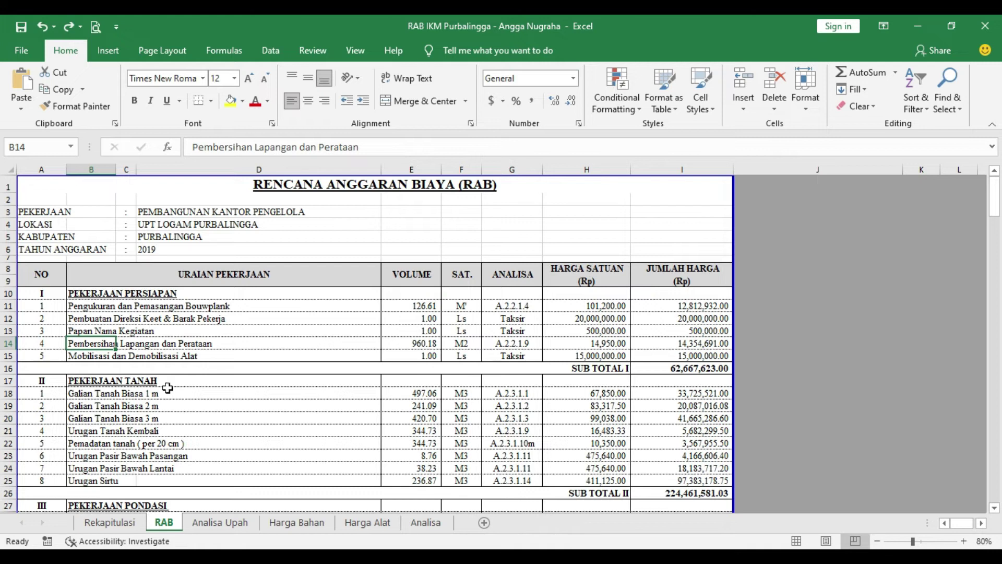
click(85, 396)
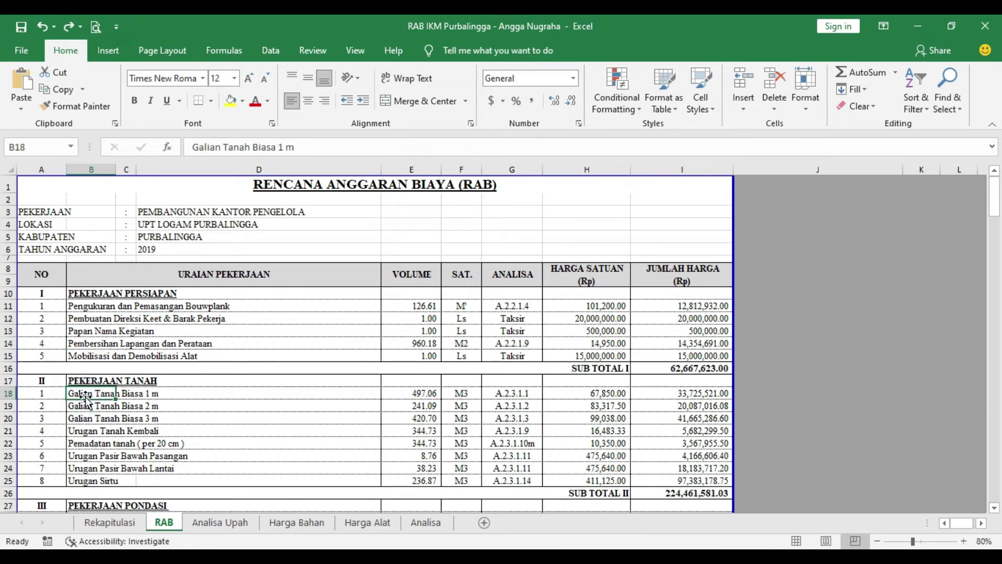
scroll(86, 402, down, 2)
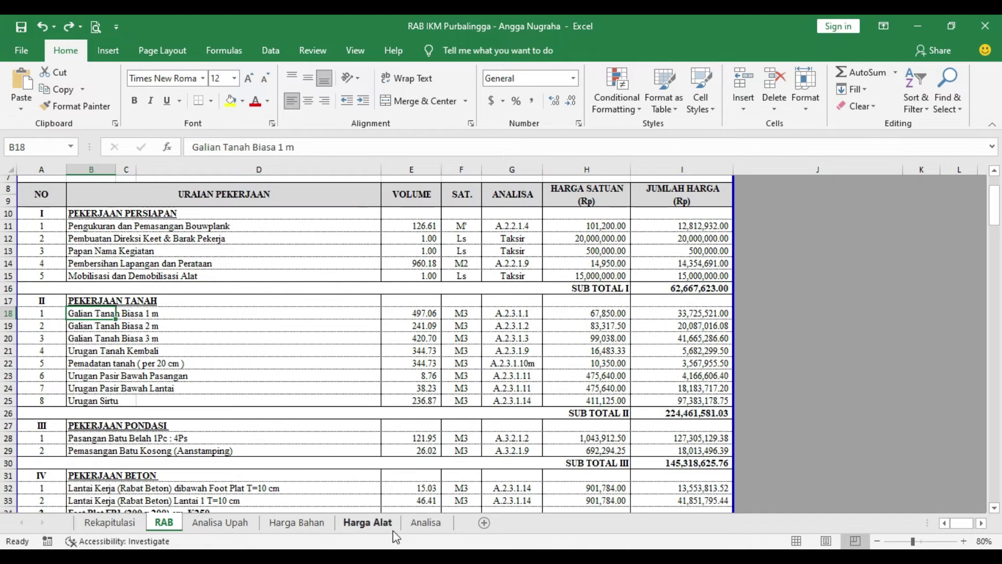
click(425, 522)
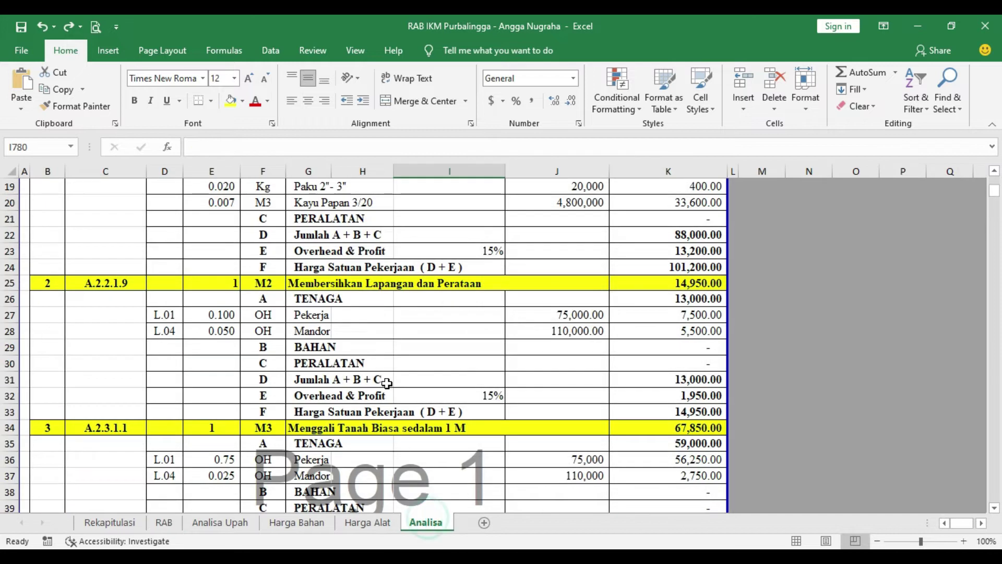
Step: Review the PEKERJAAN TANAH, PONDASI and BETON items on the RAB sheet and go back to the Analisa sheet
click(165, 522)
scroll(197, 369, down, 3)
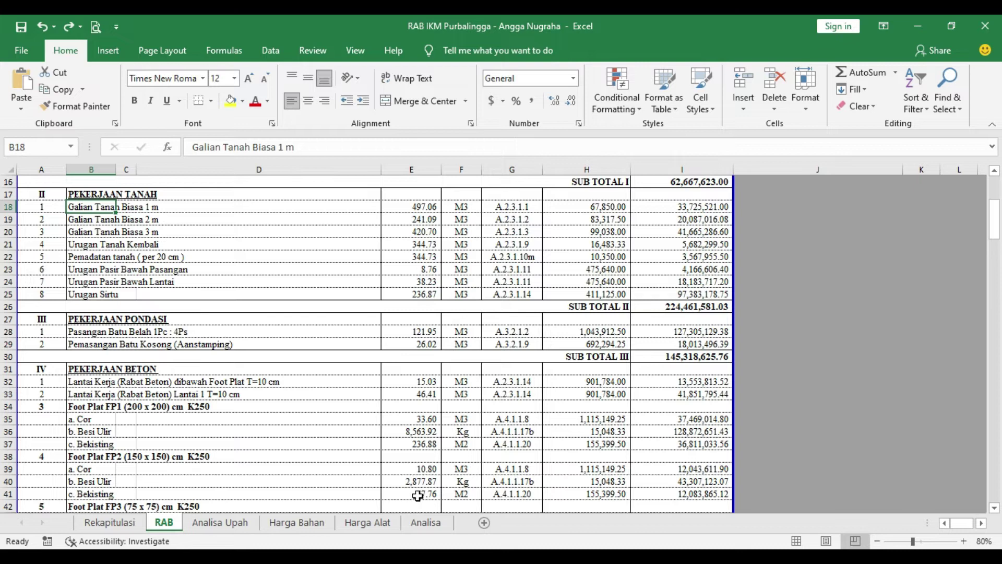
click(427, 526)
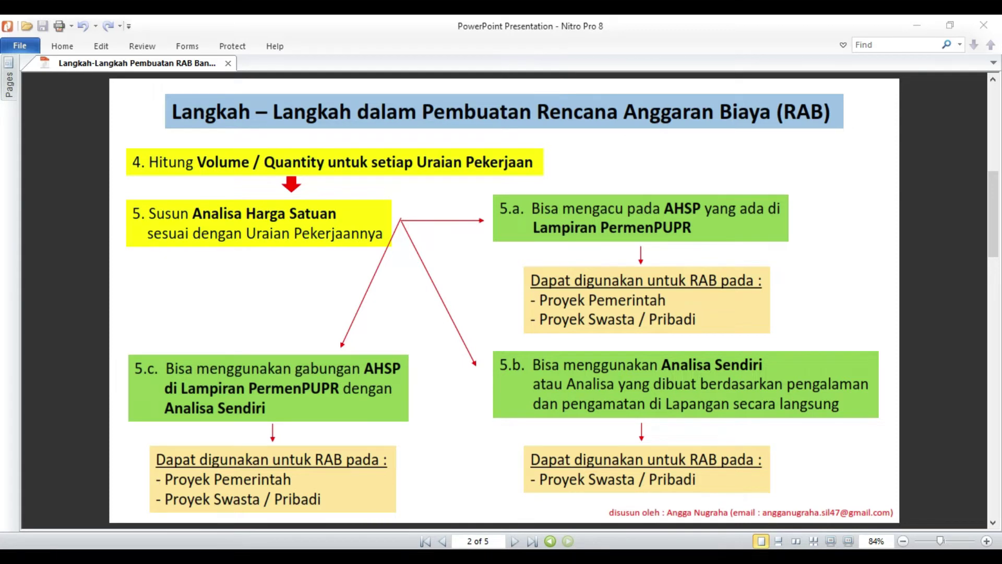
Step: Return to the RAB workbook, look over the RAB sheet's first items and examine the start of the DAFTAR ANALISA PEKERJAAN
click(315, 489)
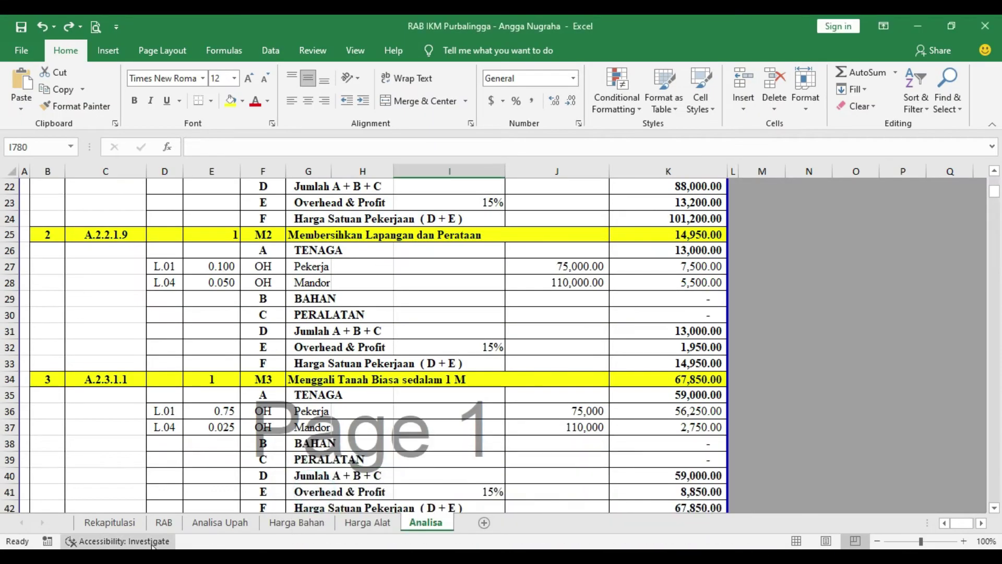
click(163, 522)
scroll(154, 303, down, 1)
scroll(176, 192, up, 1)
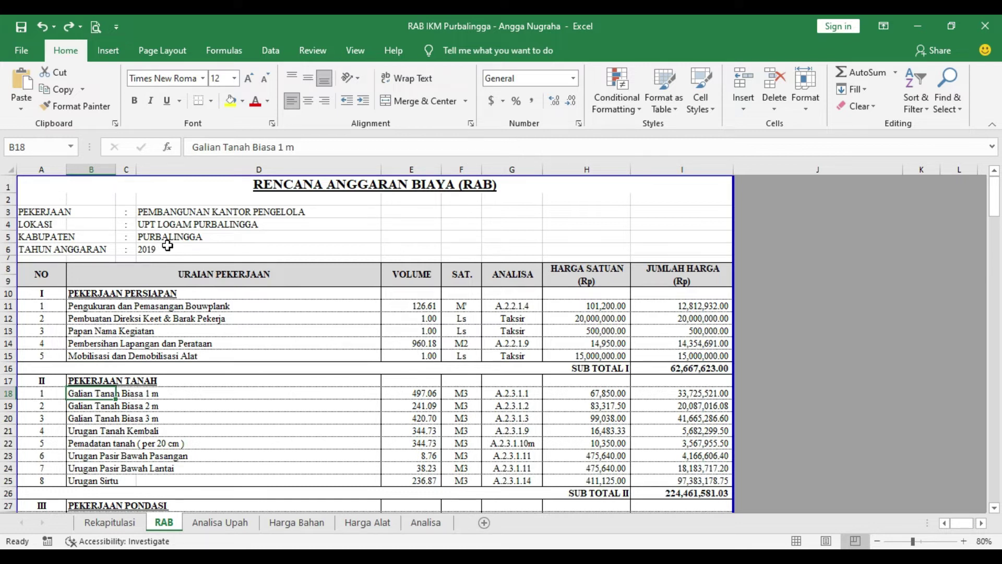
click(416, 525)
scroll(541, 344, up, 7)
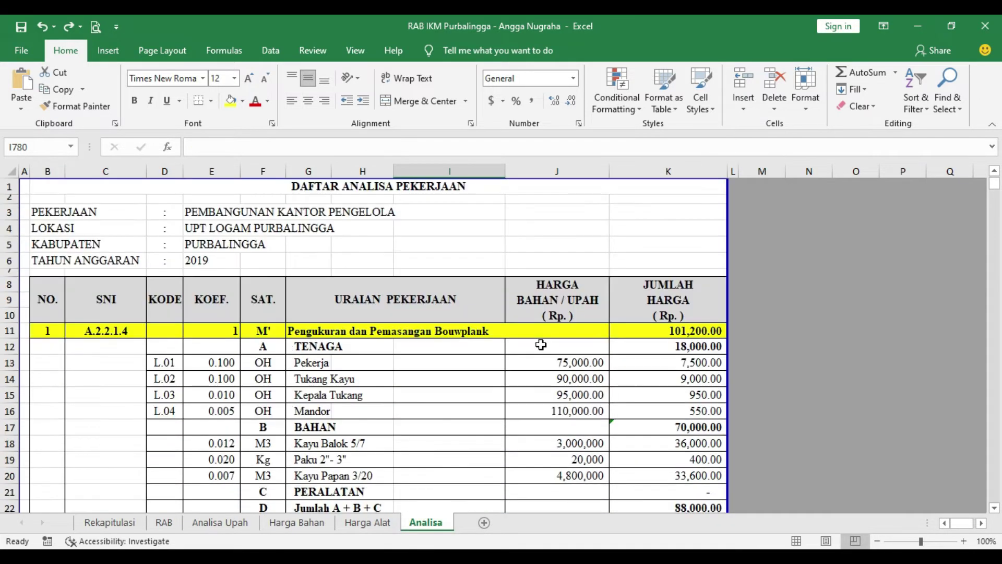
Step: Look over the Pengukuran dan Pemasangan Bouwplank analysis and switch to the RAB steps presentation in Nitro Pro
scroll(522, 413, down, 3)
scroll(522, 415, up, 3)
click(559, 496)
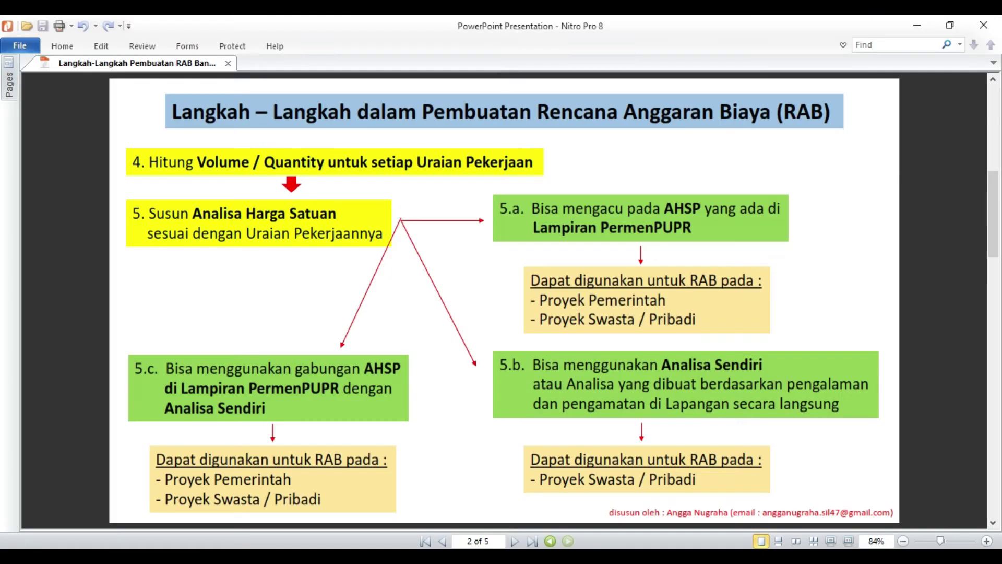
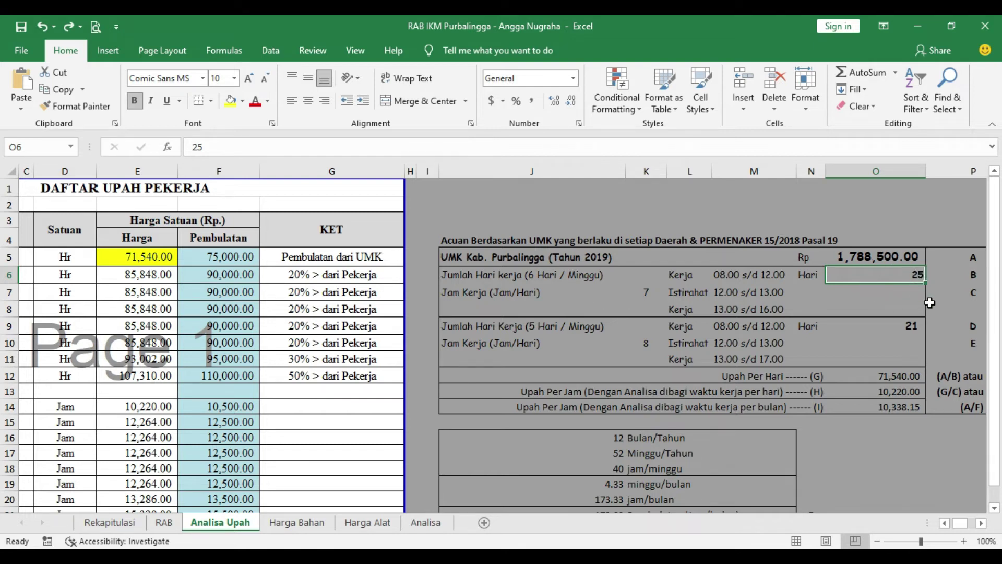
Step: Inspect the UMK Kab. Purbalingga amount and the six-day-week working days used for the daily wage on the Analisa Upah sheet
click(874, 258)
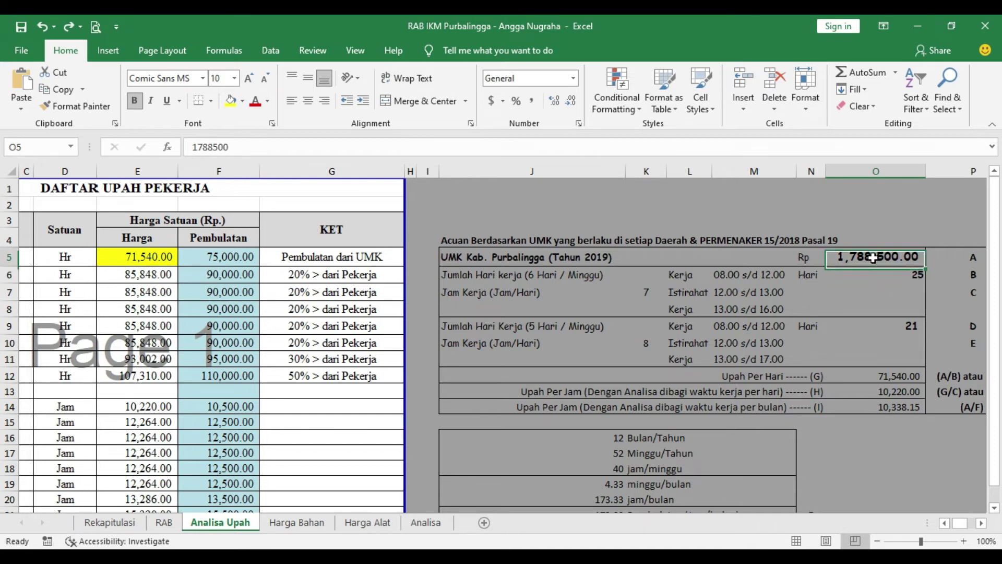
click(874, 275)
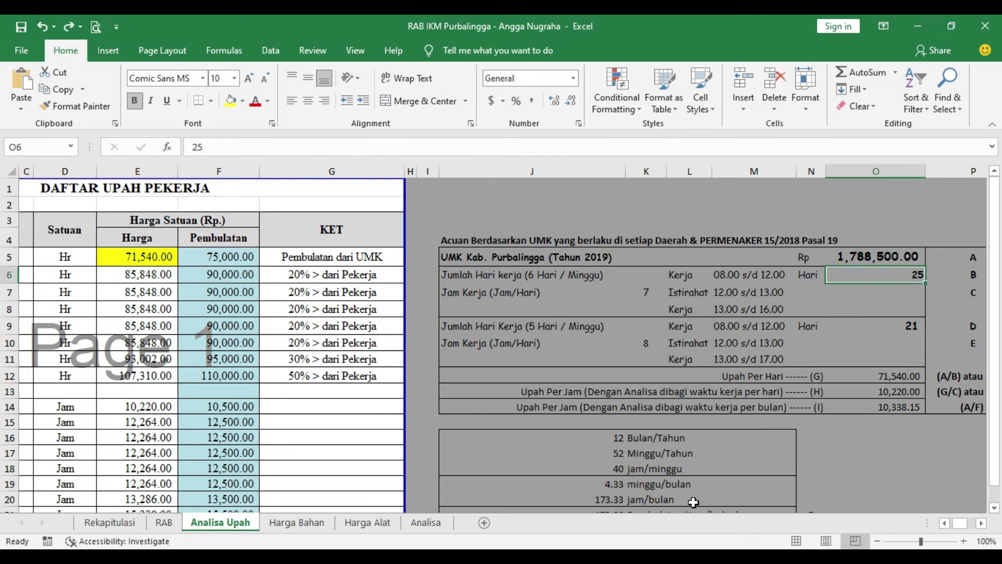
click(960, 523)
drag(961, 523, 957, 523)
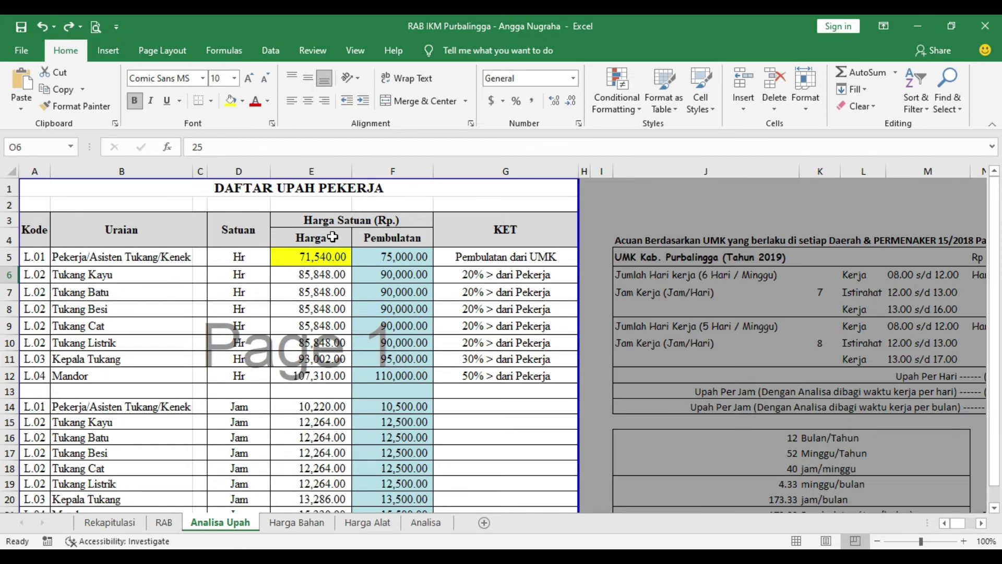
Step: Inspect the Pembulatan daily wages of Pekerja, Tukang Kayu, Kepala Tukang and Mandor in DAFTAR UPAH PEKERJA
click(401, 256)
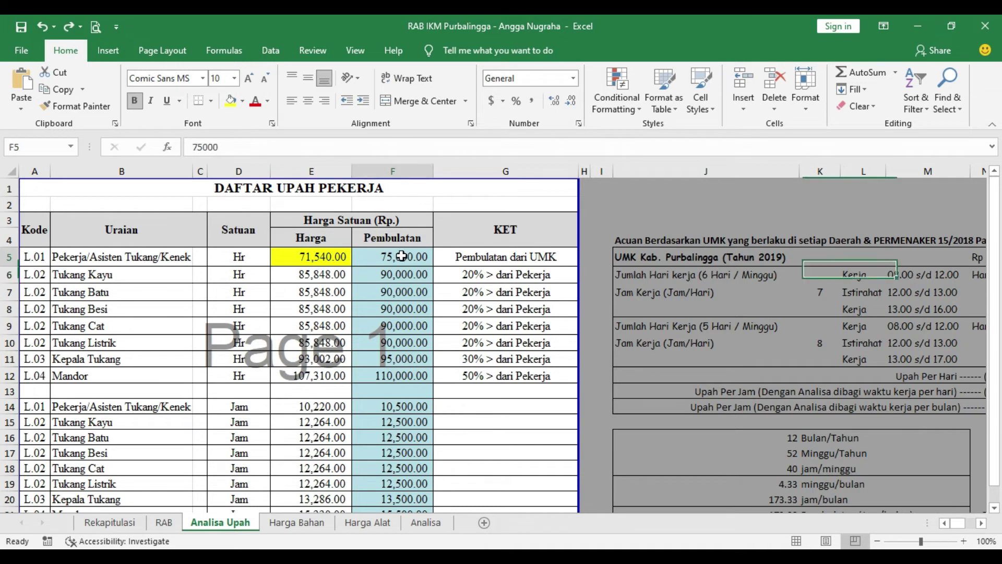
click(408, 272)
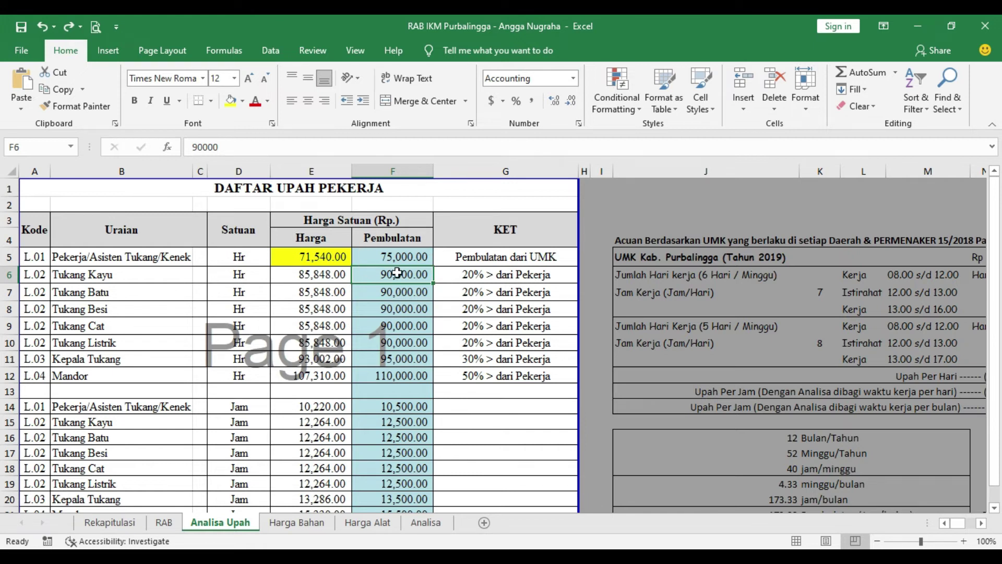
click(401, 358)
click(401, 377)
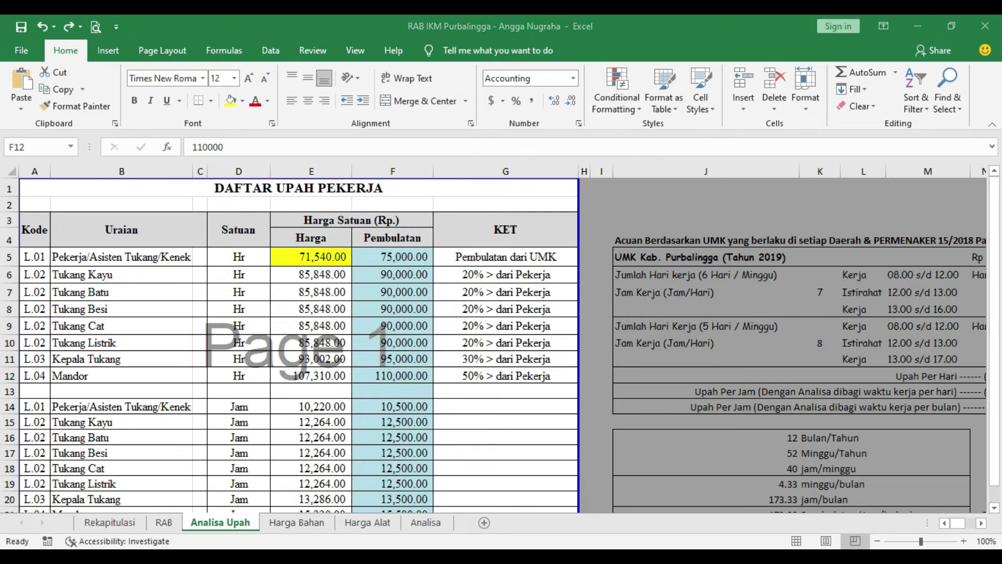
Step: Check the presentation, return to the RAB workbook and examine the Harga Bahan price list, including Batu Kali Belah and Kerikil / Koral
key(alt+Tab)
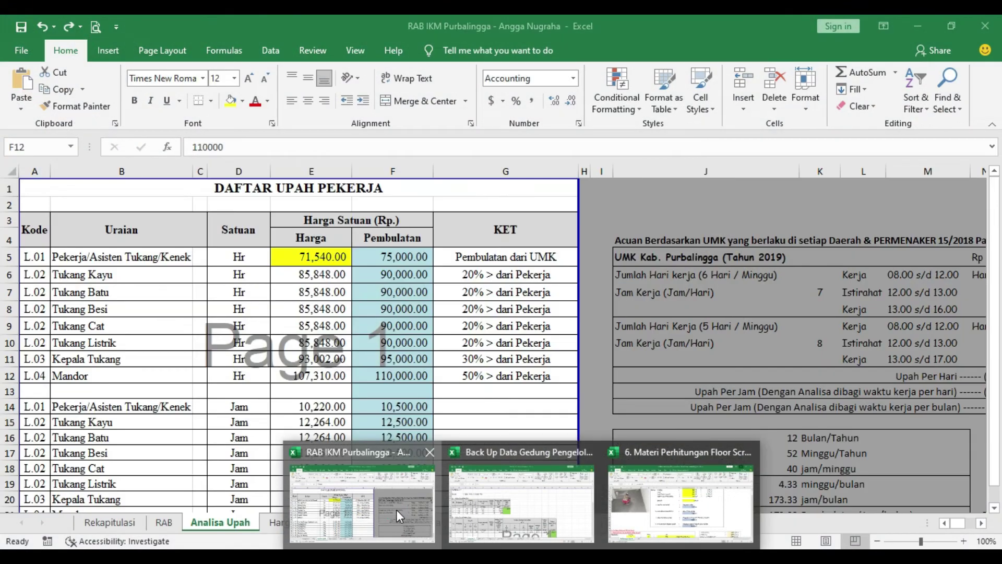
click(396, 509)
click(276, 522)
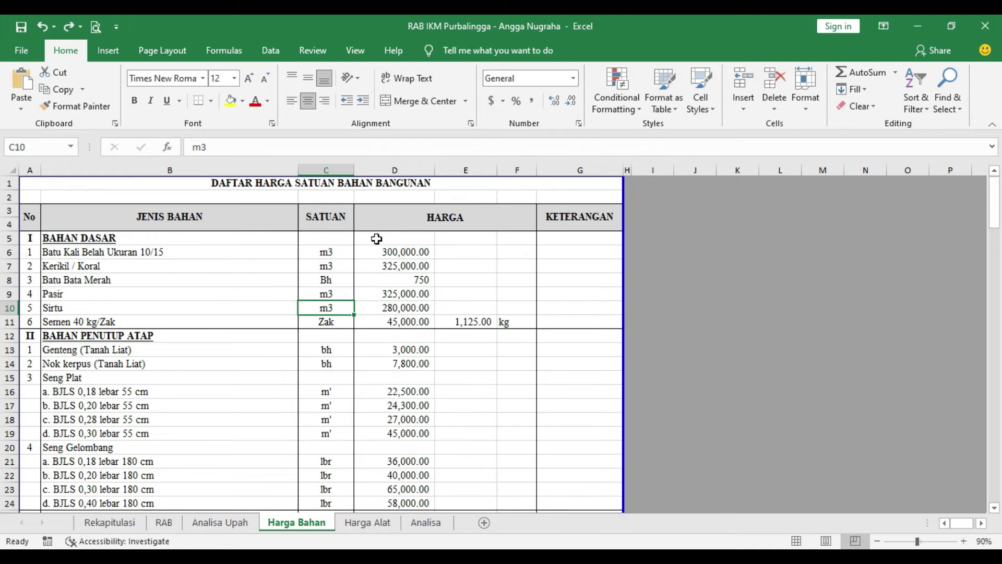
click(396, 253)
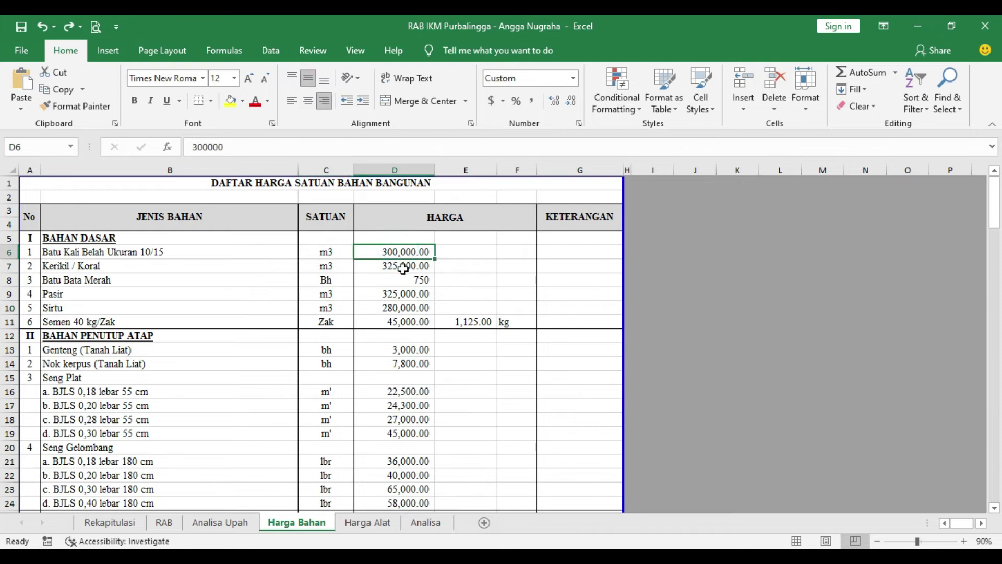
click(403, 268)
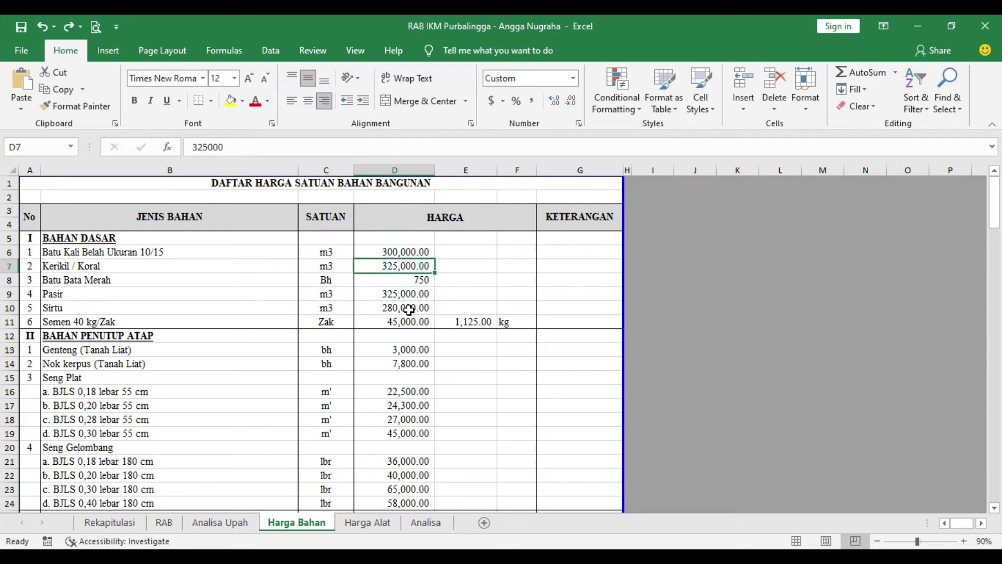
scroll(409, 310, down, 13)
scroll(409, 310, up, 13)
Step: Look over the Bouwplank analysis on the Analisa sheet and switch to the presentation to view what follows steps 6 and 7
click(426, 523)
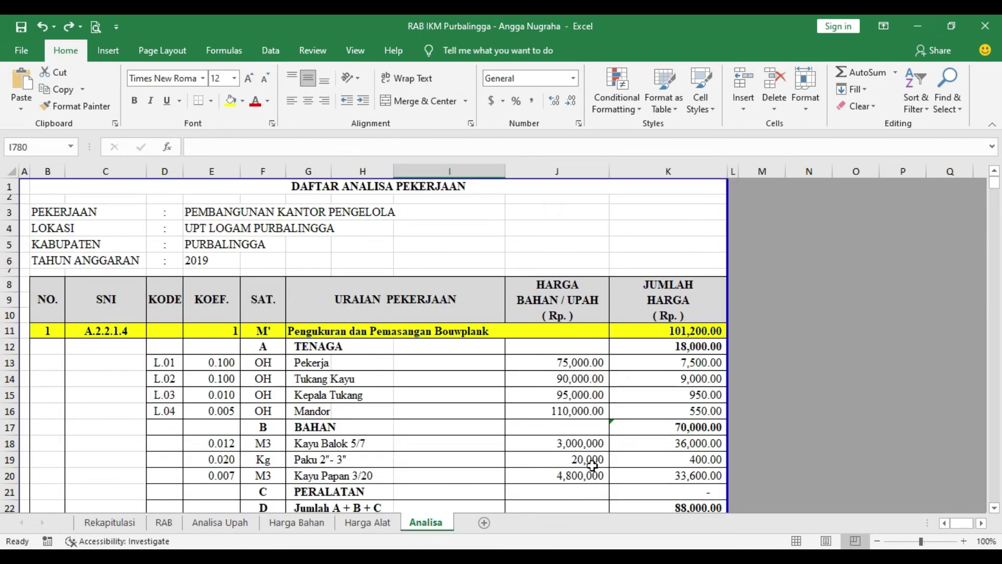
scroll(592, 466, down, 2)
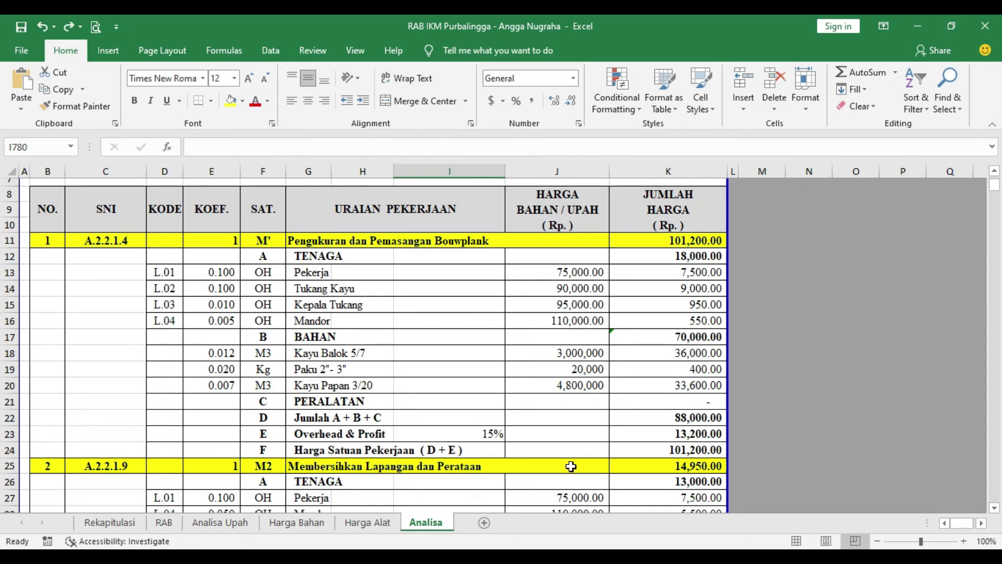
key(alt+Tab)
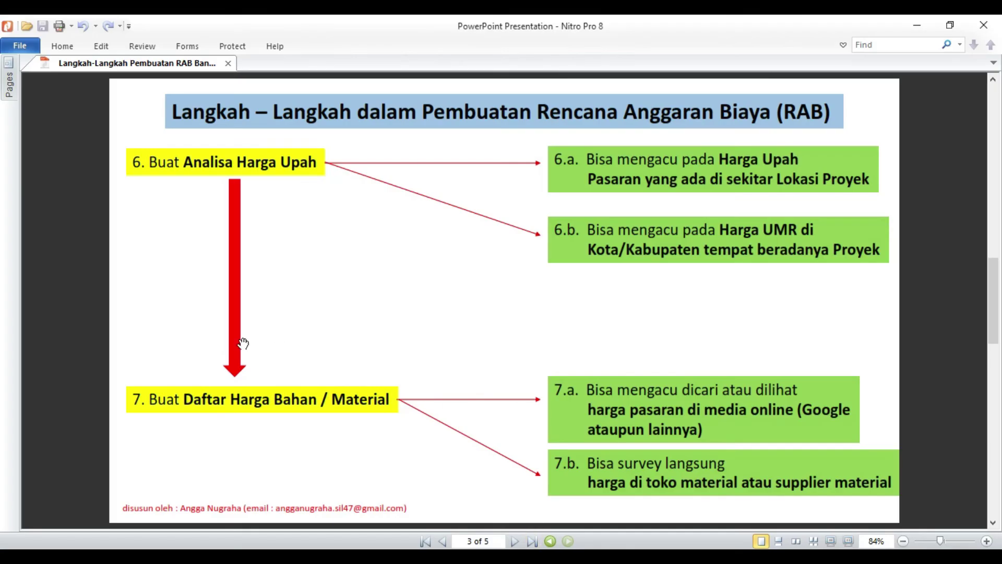
scroll(387, 409, down, 1)
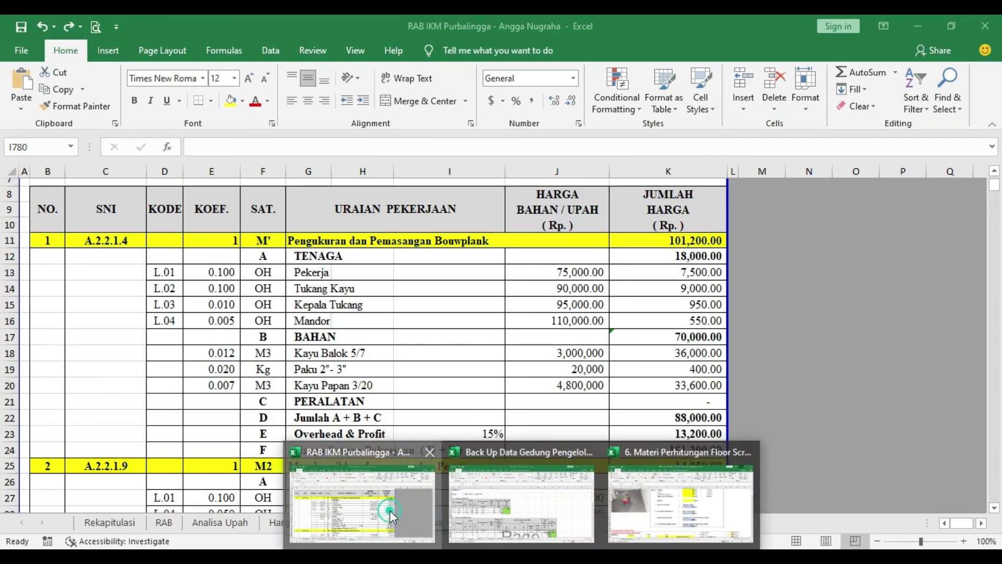
Step: Return to the RAB workbook and examine the DAFTAR HARGA SATUAN DASAR ALAT on the Harga Alat sheet
click(386, 509)
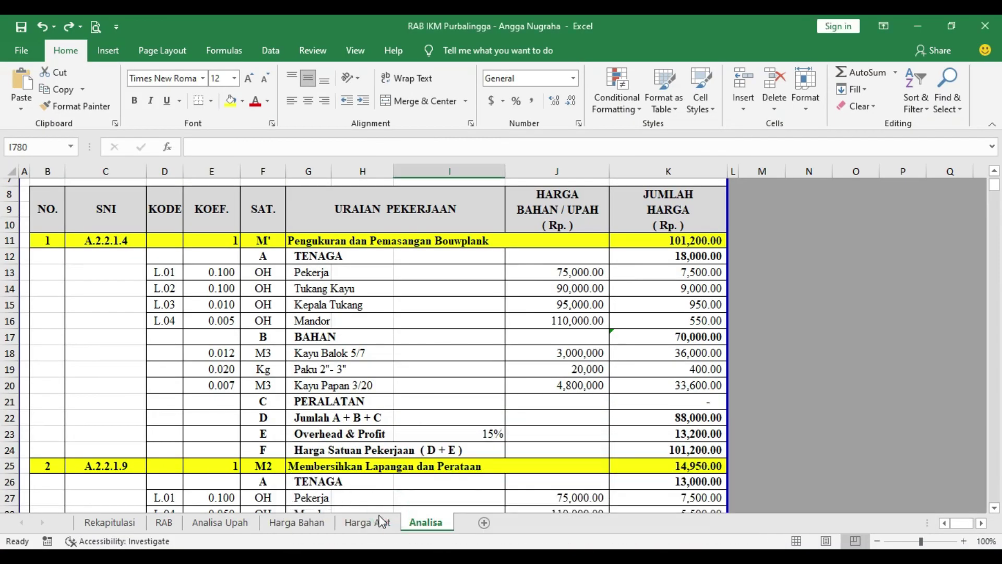
click(368, 523)
scroll(278, 311, down, 2)
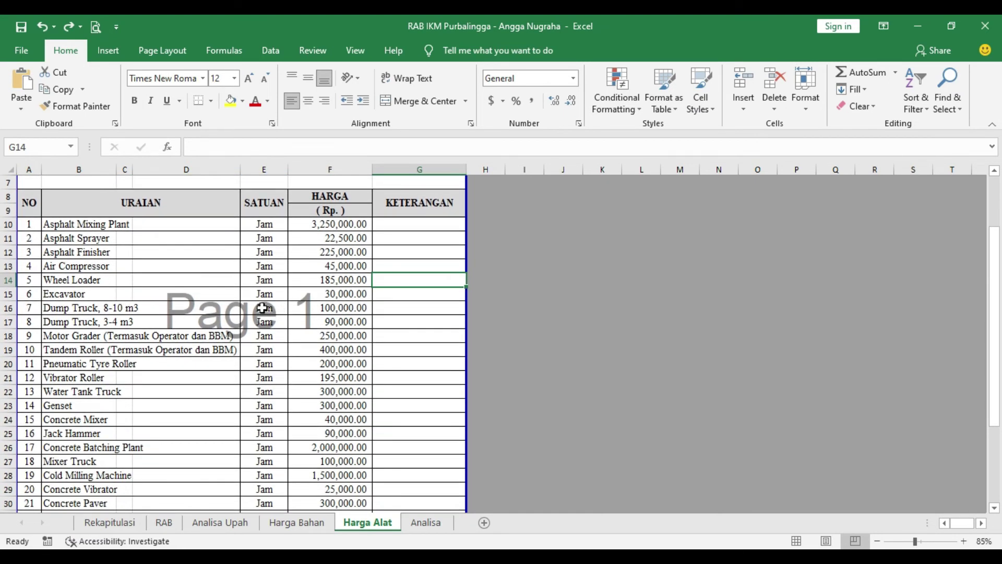
scroll(290, 360, down, 1)
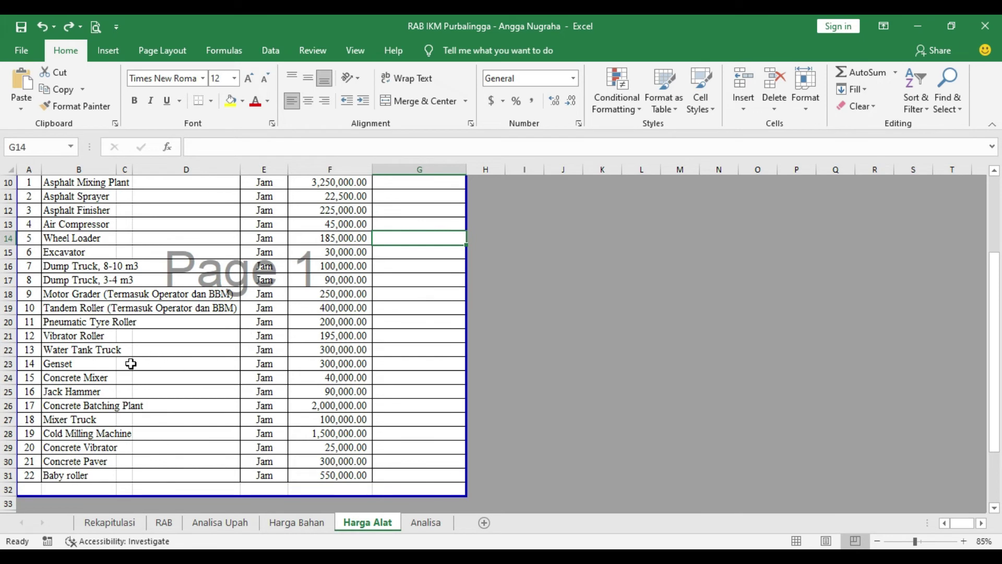
scroll(295, 365, up, 3)
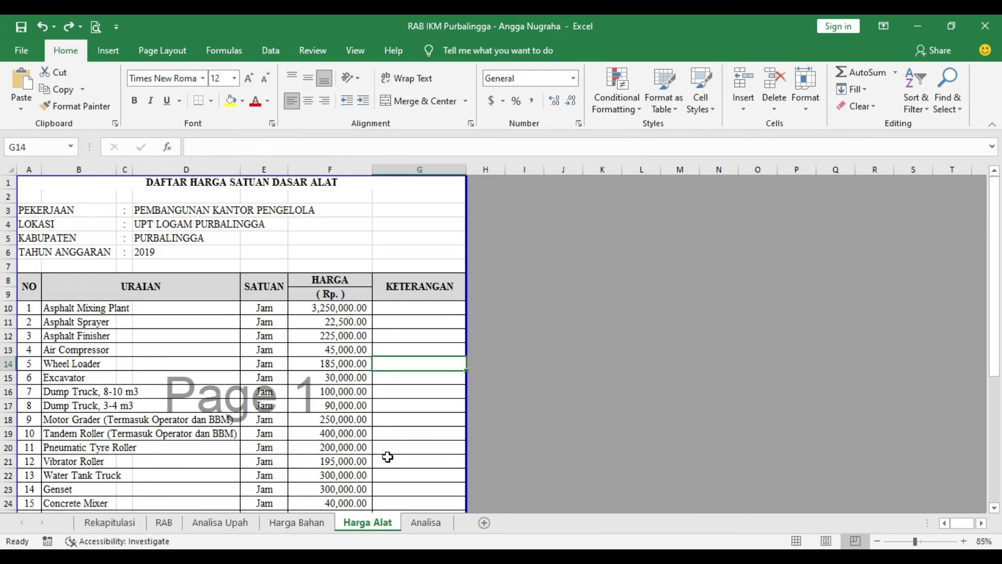
Step: Examine analyses A.2.2.1.9 and A.2.3.1.1 on the Analisa sheet, returning to the RAB workbook
click(425, 523)
scroll(459, 427, down, 4)
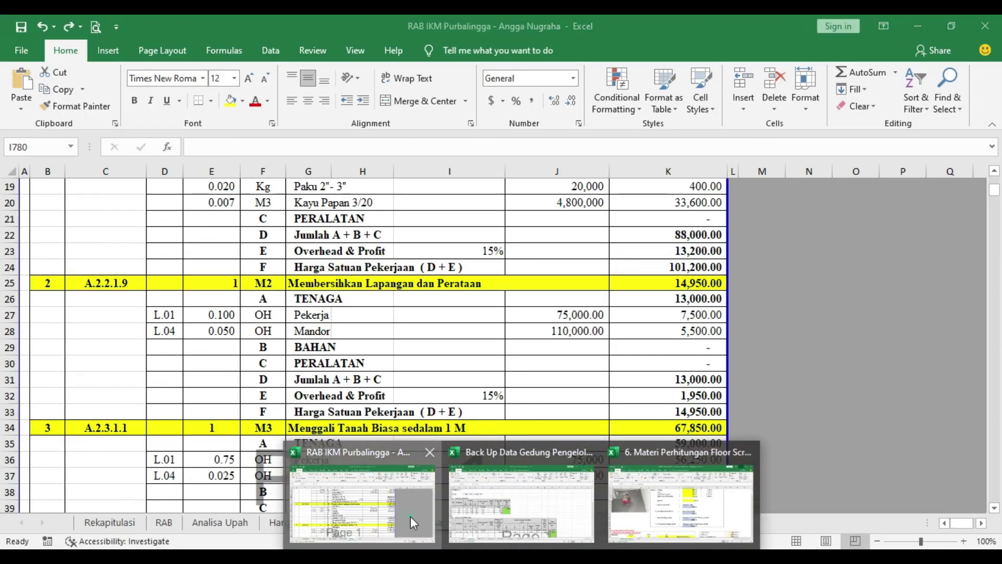
click(411, 516)
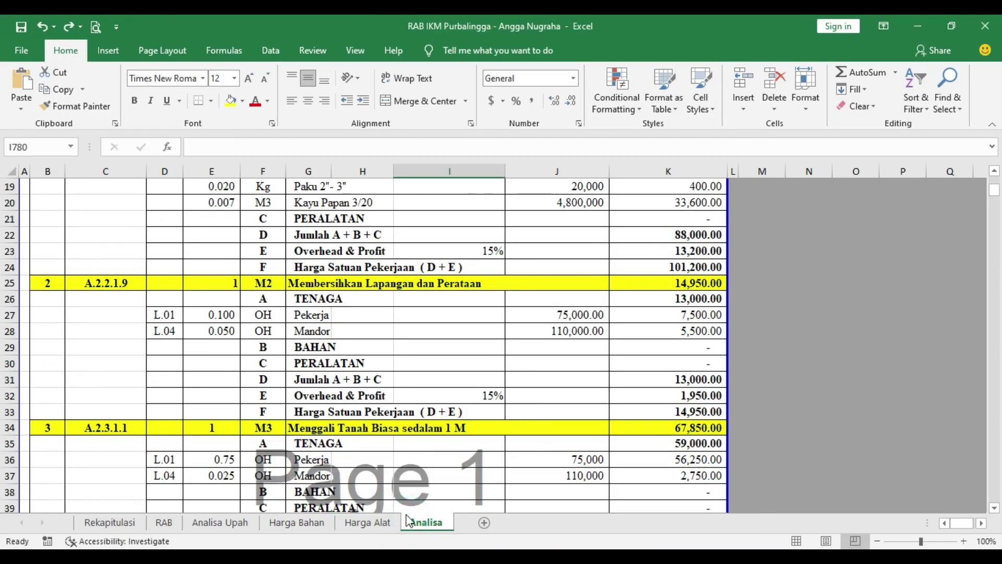
Step: Review the Analisa Upah, Harga Bahan and Harga Alat sheets and go back to analysis A.2.2.1.4 on the Analisa sheet
click(204, 523)
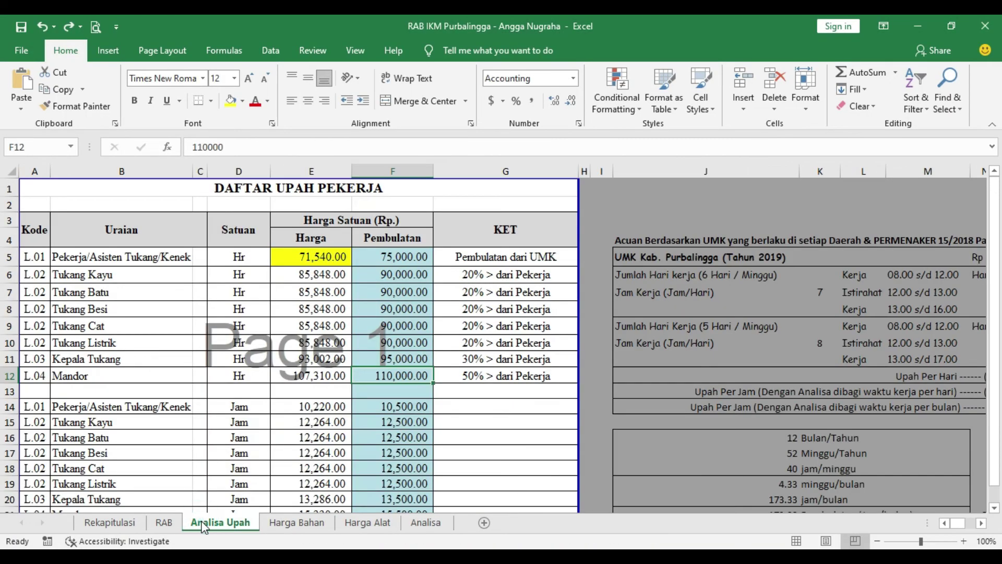
click(298, 523)
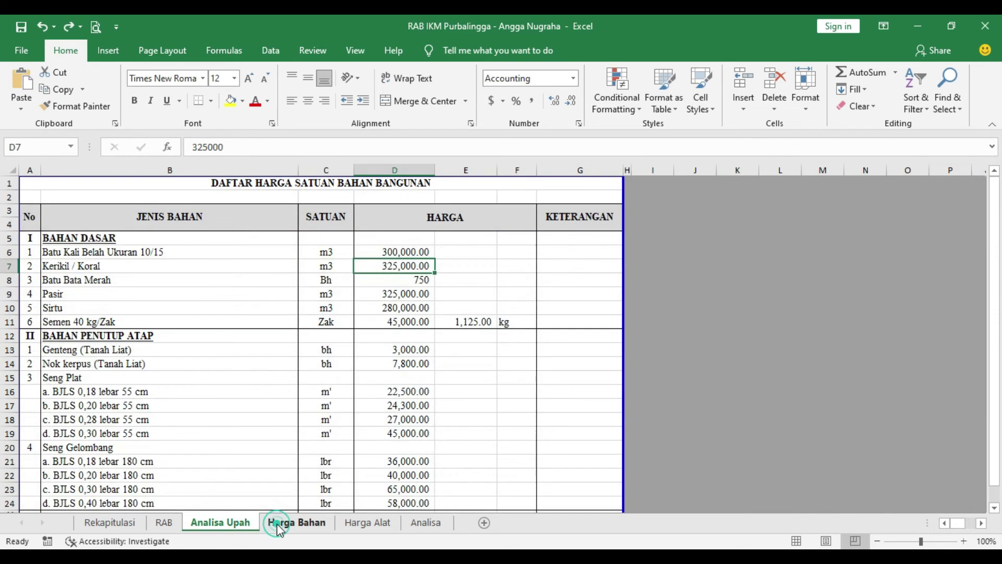
click(358, 524)
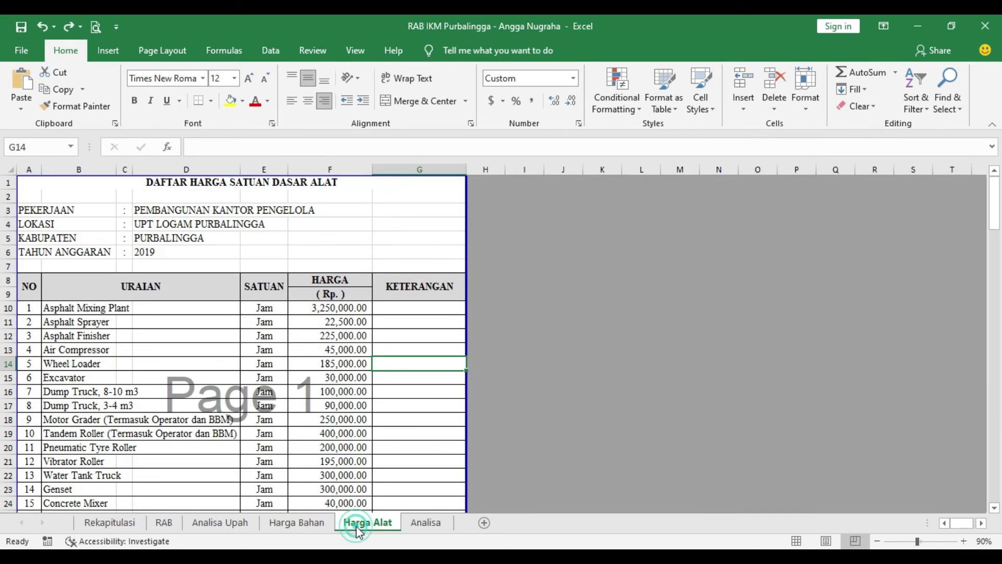
click(421, 522)
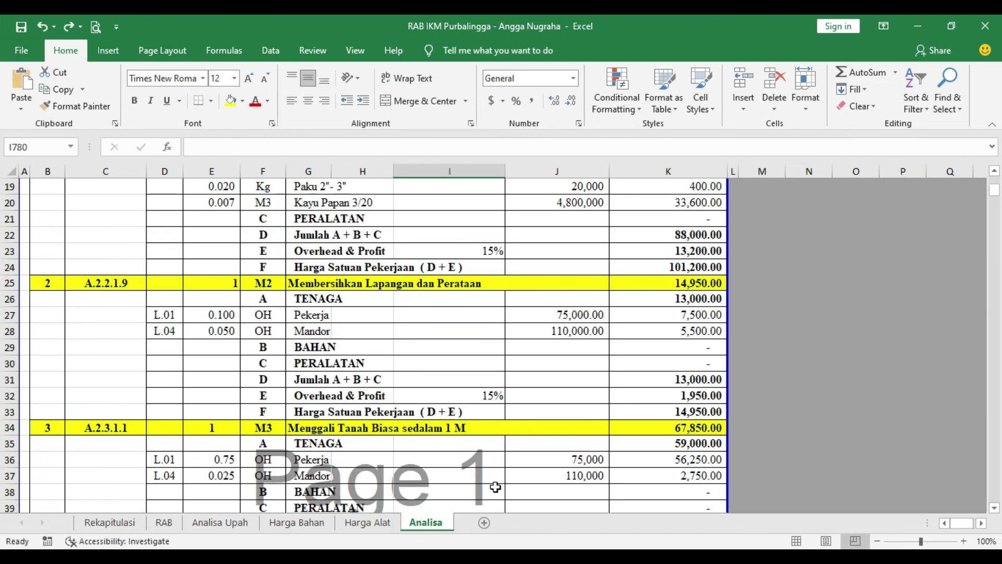
scroll(398, 399, up, 3)
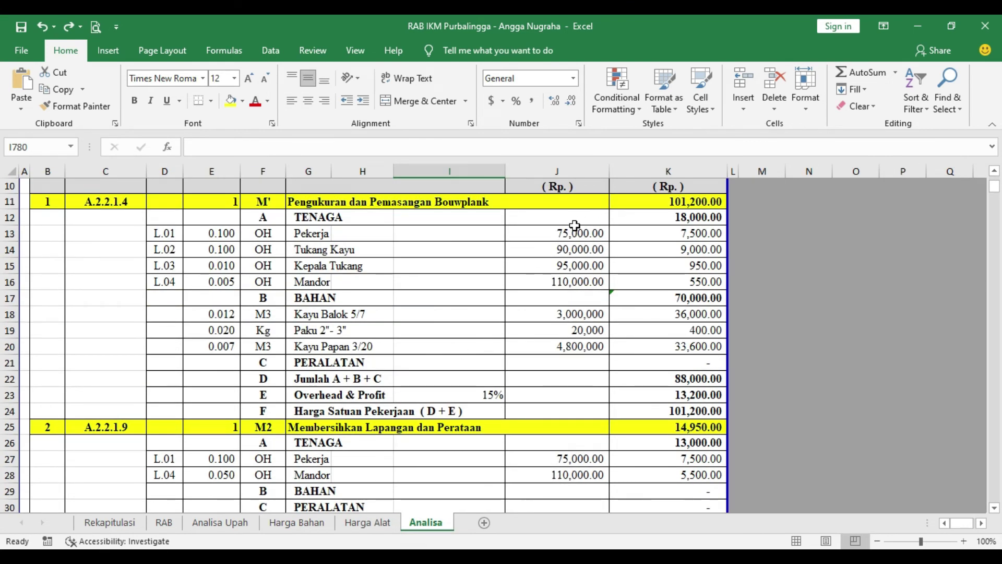
scroll(316, 235, up, 1)
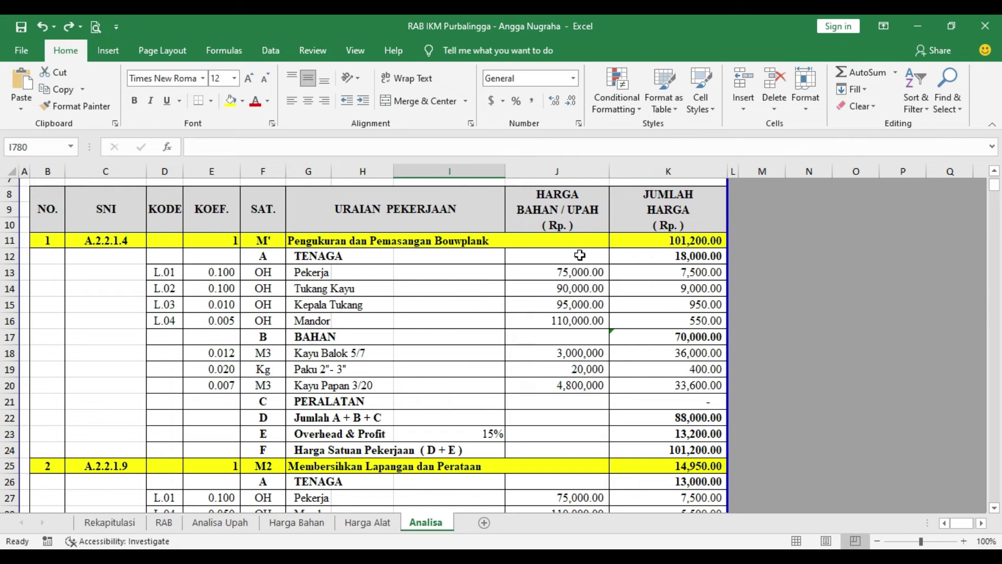
Step: Compare the TENAGA wages of analysis A.2.2.1.4 on the Analisa sheet with the rounded wages on the Analisa Upah sheet
click(230, 524)
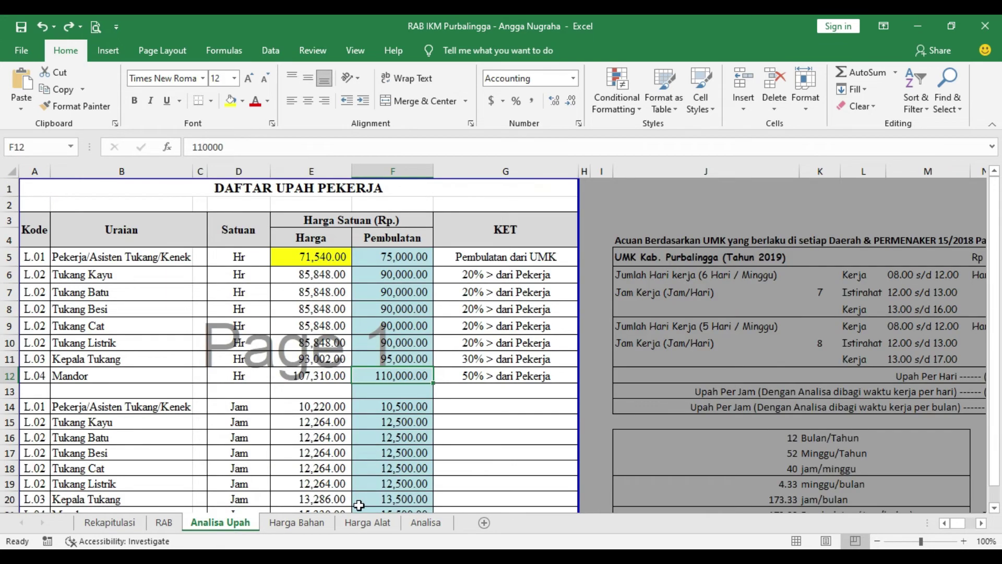
click(416, 522)
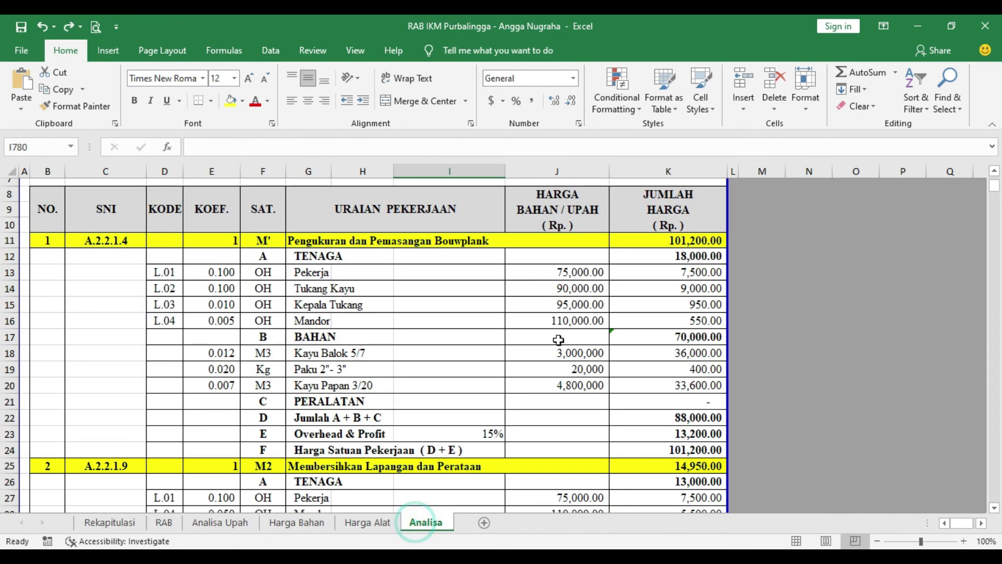
click(225, 523)
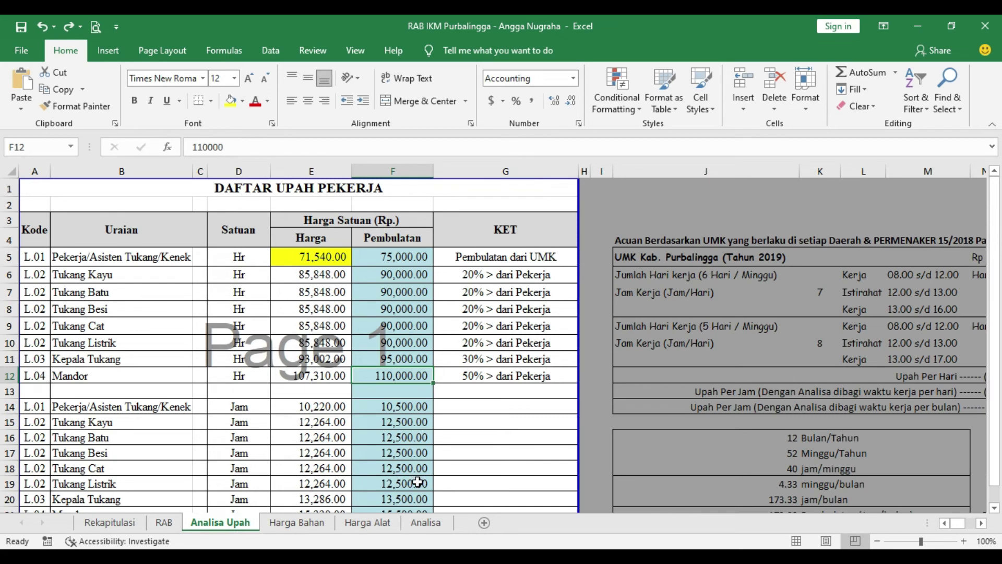
click(426, 528)
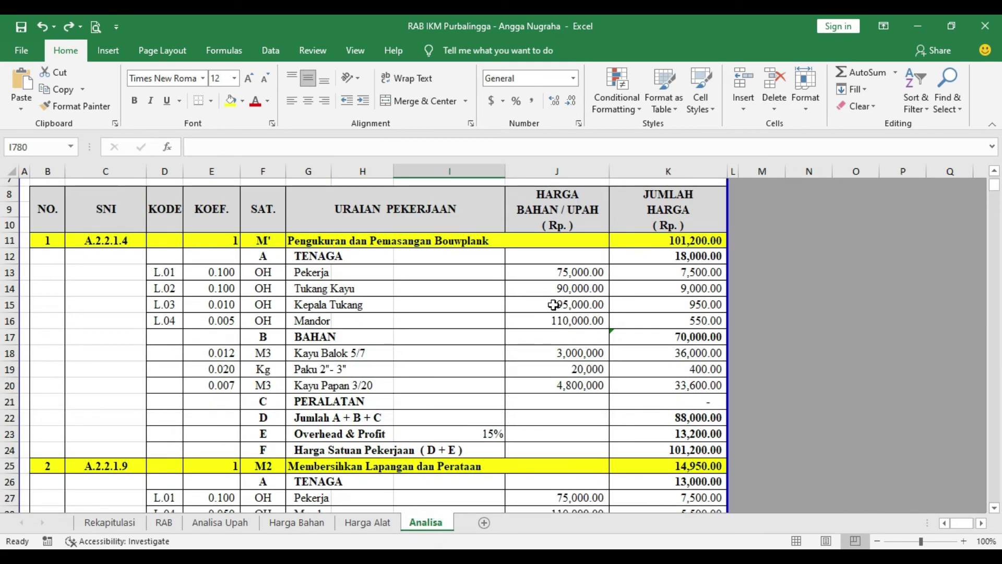
click(222, 523)
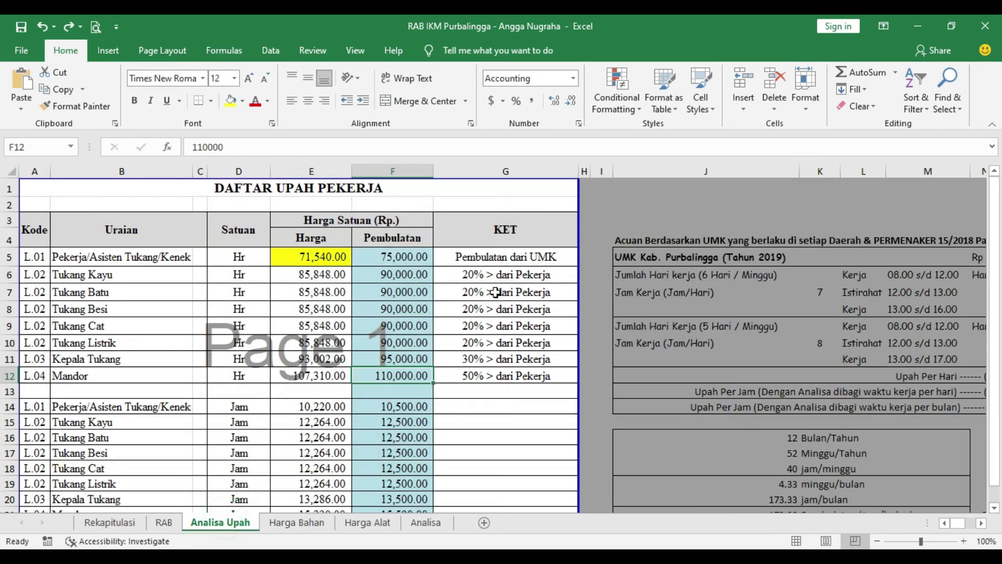
click(374, 523)
click(425, 523)
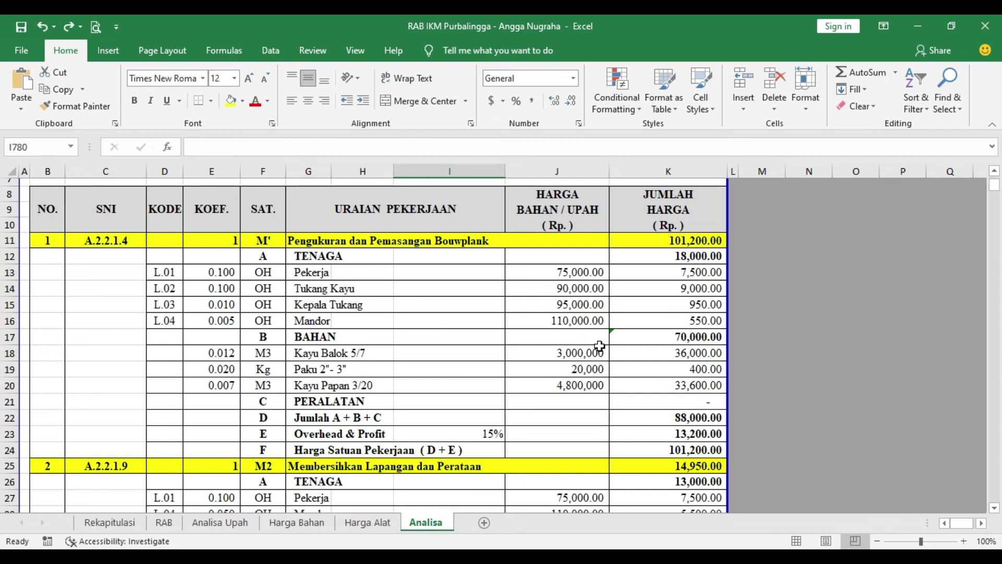
Step: Look up the Balok and Papan prices under BAHAN KAYU on the Harga Bahan sheet, then return to the Analisa sheet
click(291, 528)
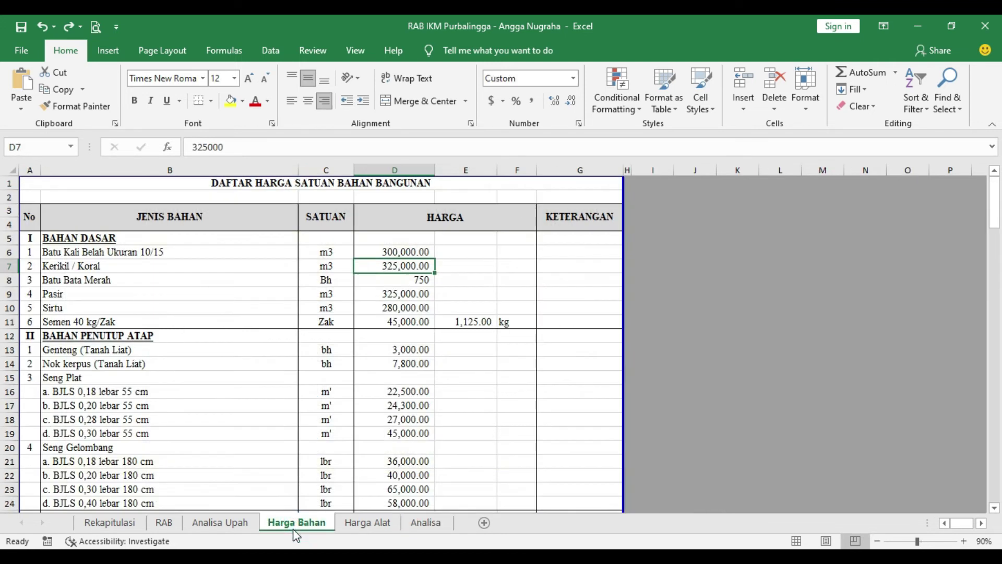
scroll(298, 459, down, 2)
scroll(298, 459, down, 3)
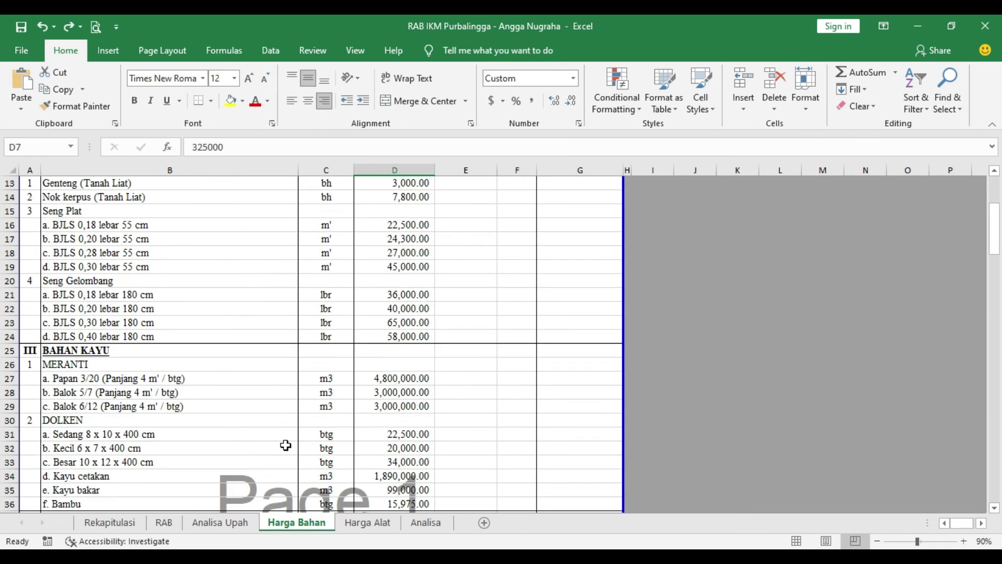
click(425, 522)
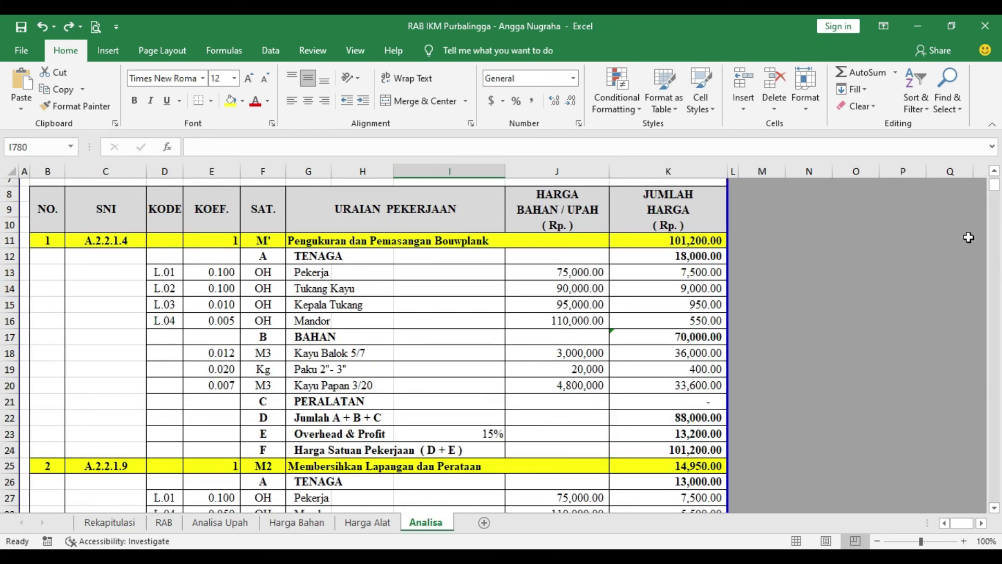
Step: Trace the JUMLAH HARGA of Pengukuran dan Pemasangan Bouwplank to its Harga Satuan Pekerjaan row on the Analisa sheet
scroll(724, 235, up, 1)
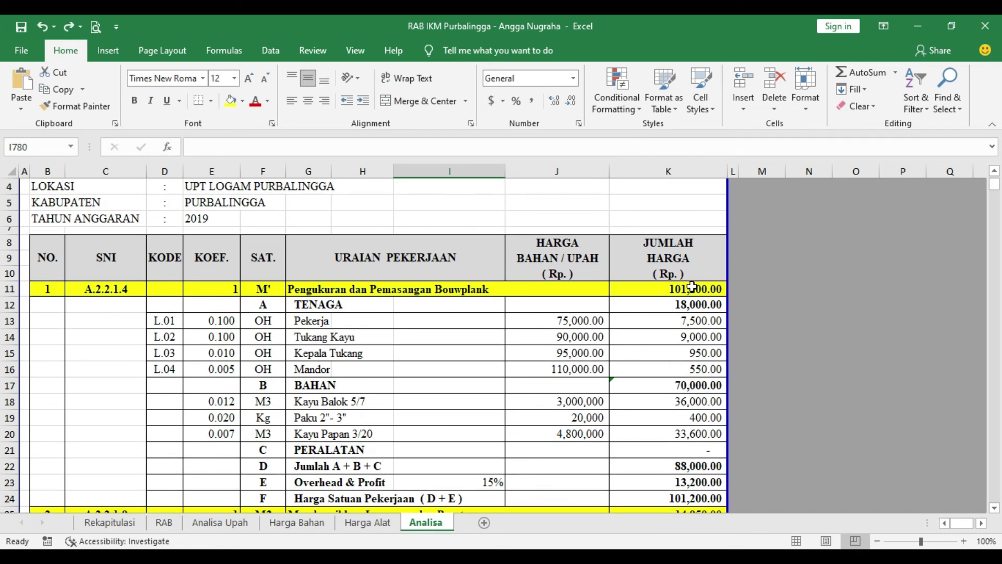
click(693, 287)
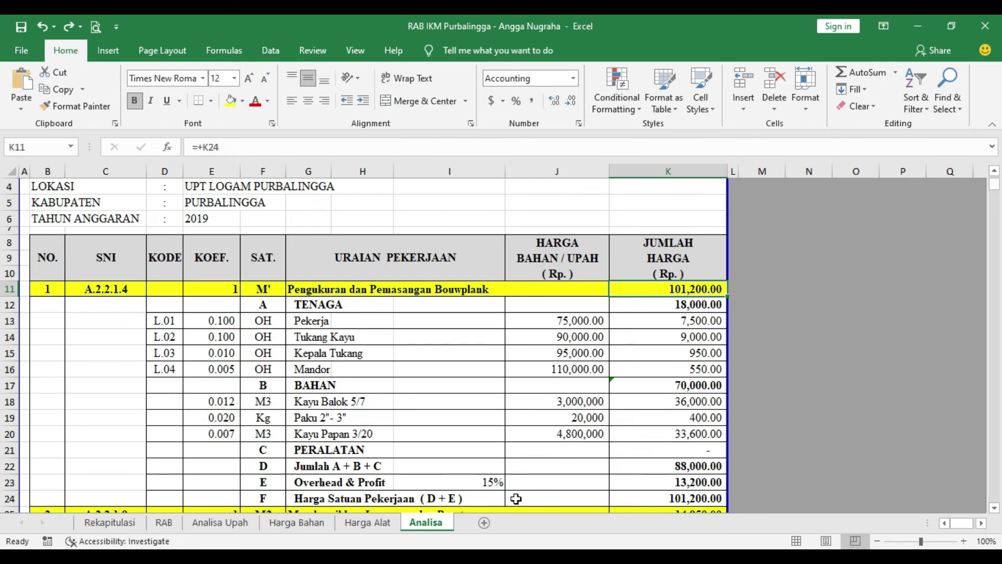
click(537, 503)
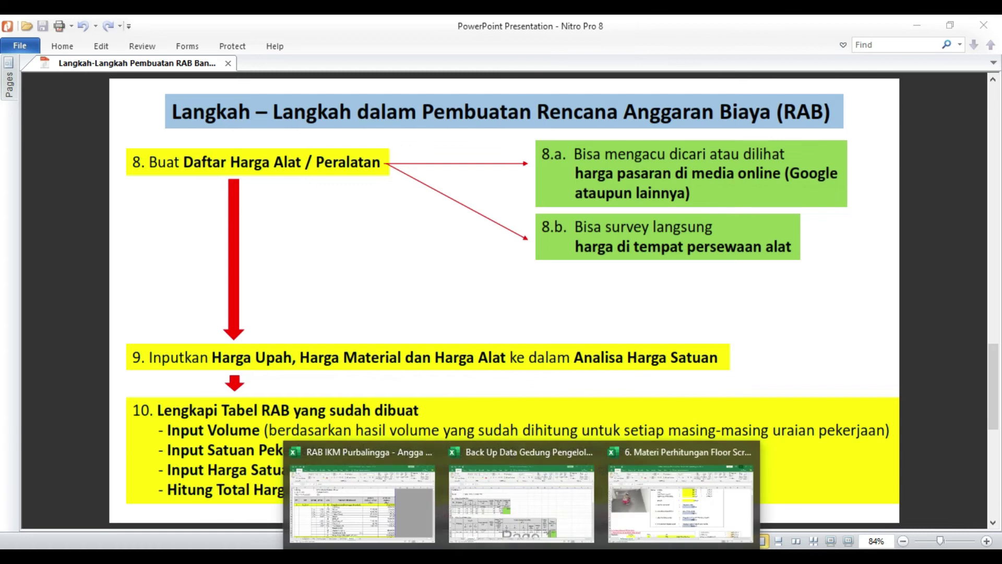
Step: Switch back to the RAB workbook and review the volumes, unit prices and total prices on the RAB sheet
click(364, 496)
click(175, 528)
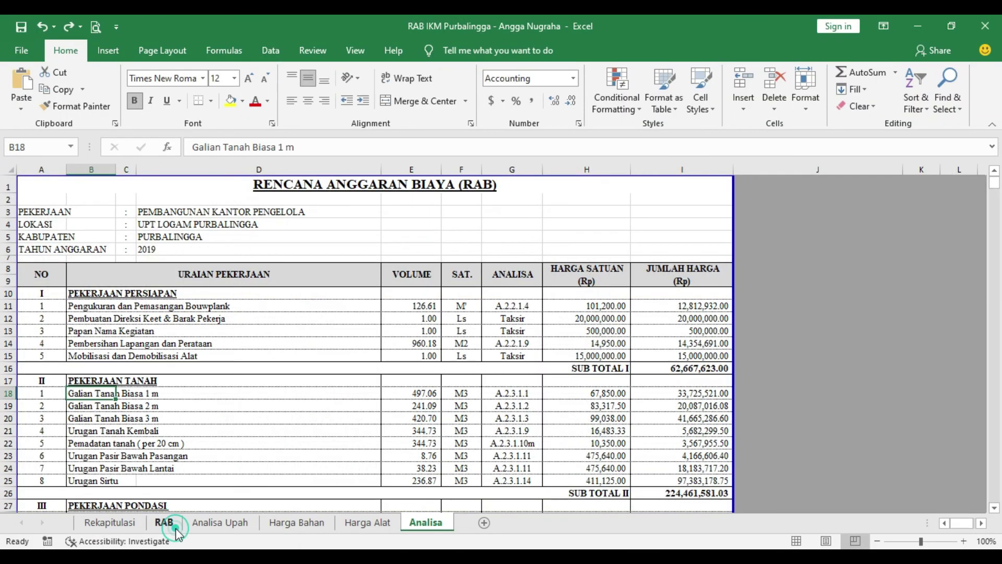
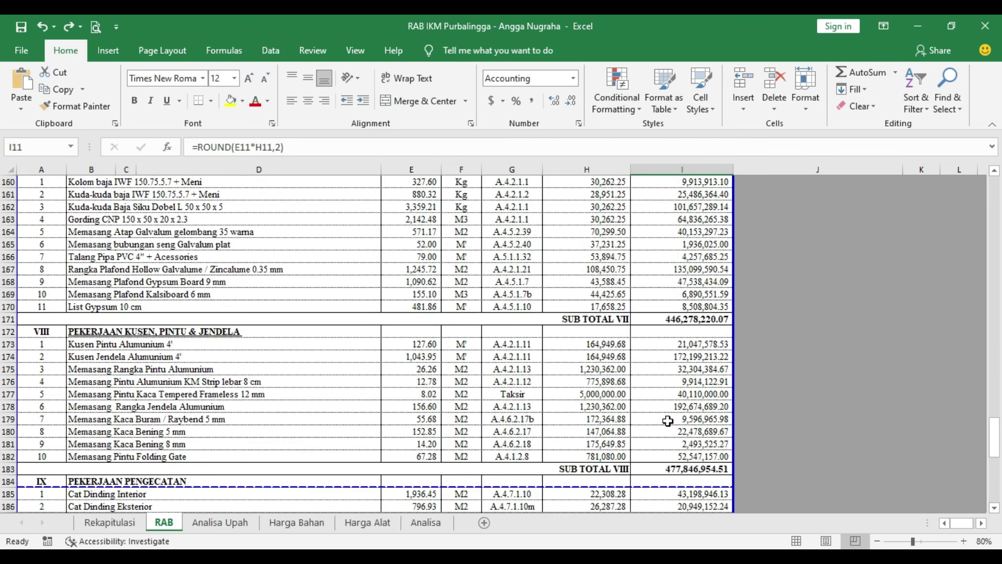
scroll(668, 420, up, 20)
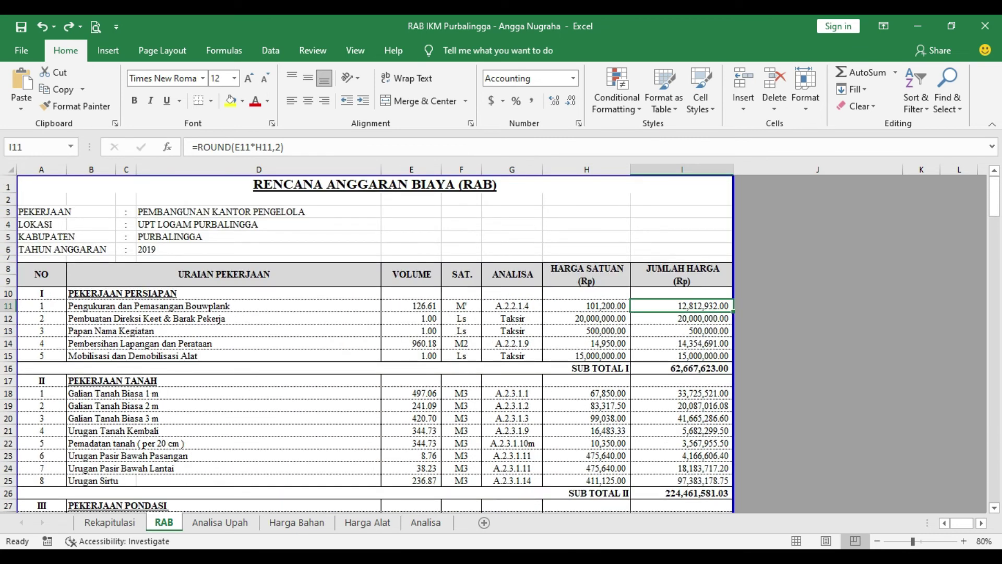
Step: Read steps 11 to 14 of the RAB guide in Nitro Pro and return to the RAB workbook
key(alt+Tab)
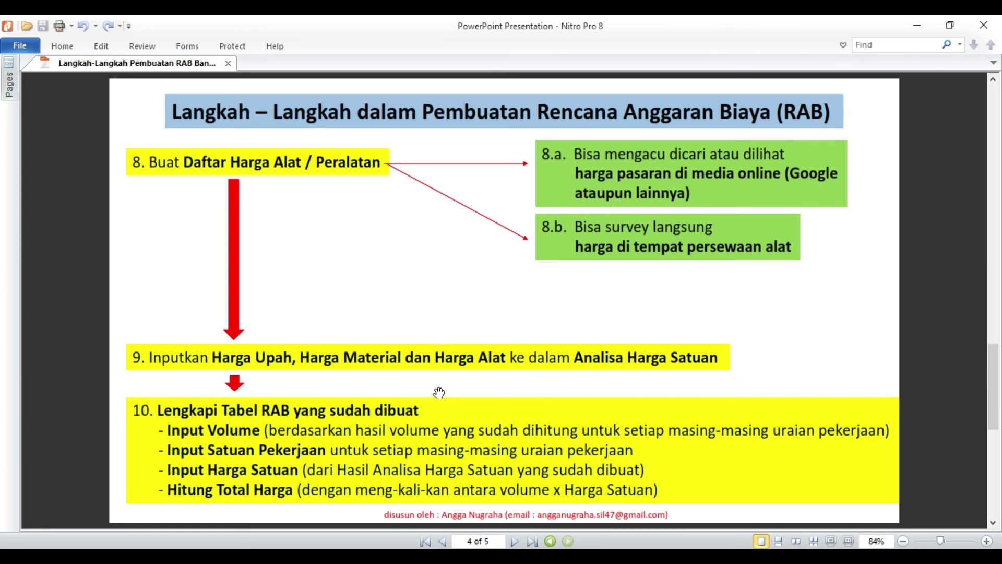
scroll(439, 392, down, 2)
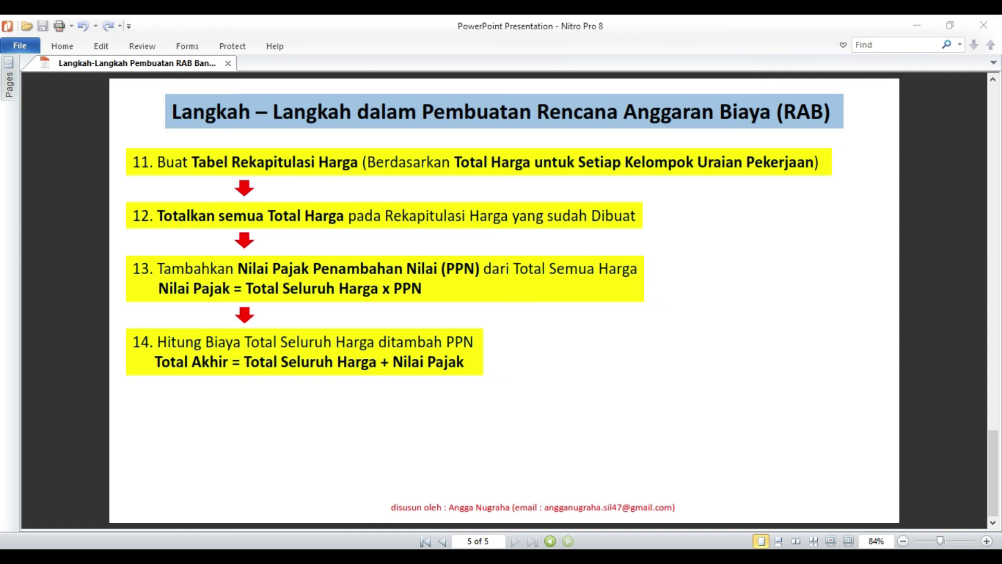
click(389, 505)
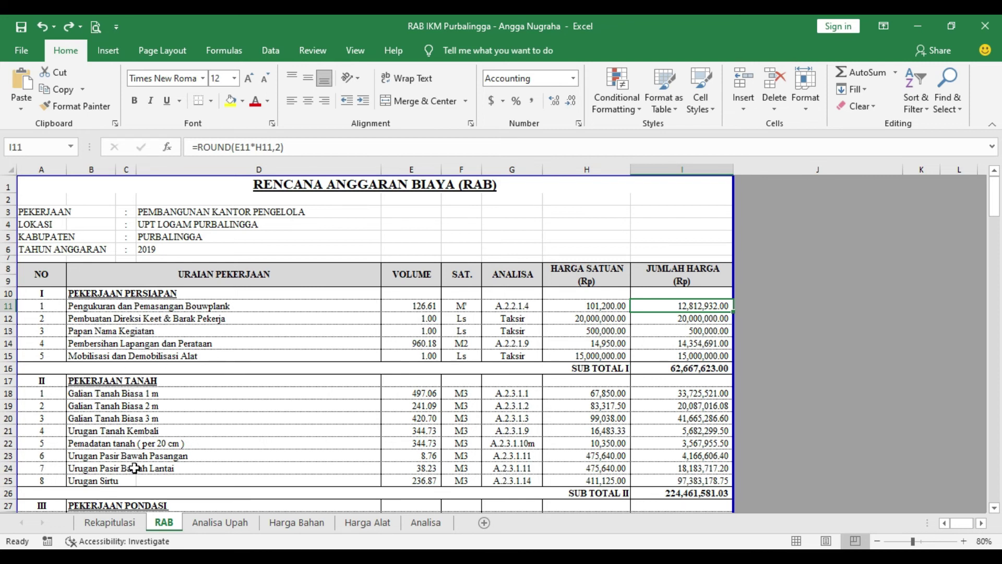
Step: Inspect SUB TOTAL I on the RAB sheet and its matching PEKERJAAN PERSIAPAN entry in the Rekapitulasi table
scroll(142, 464, down, 2)
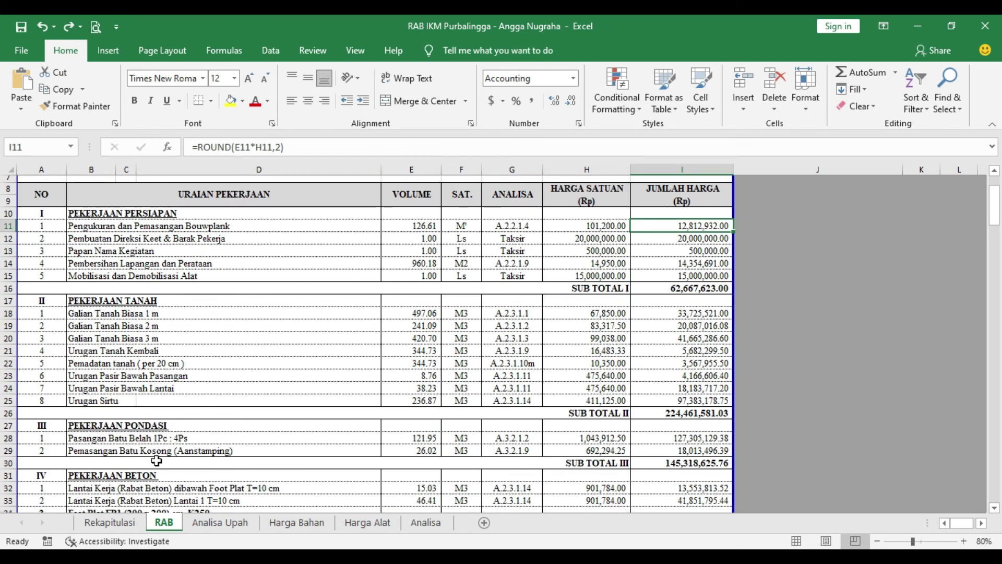
scroll(154, 459, up, 2)
click(700, 365)
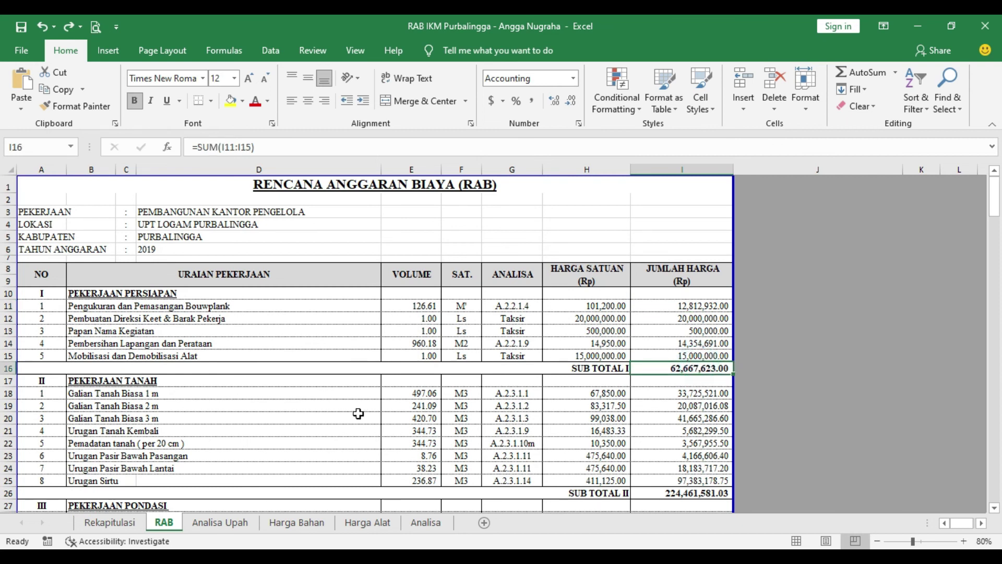
click(116, 523)
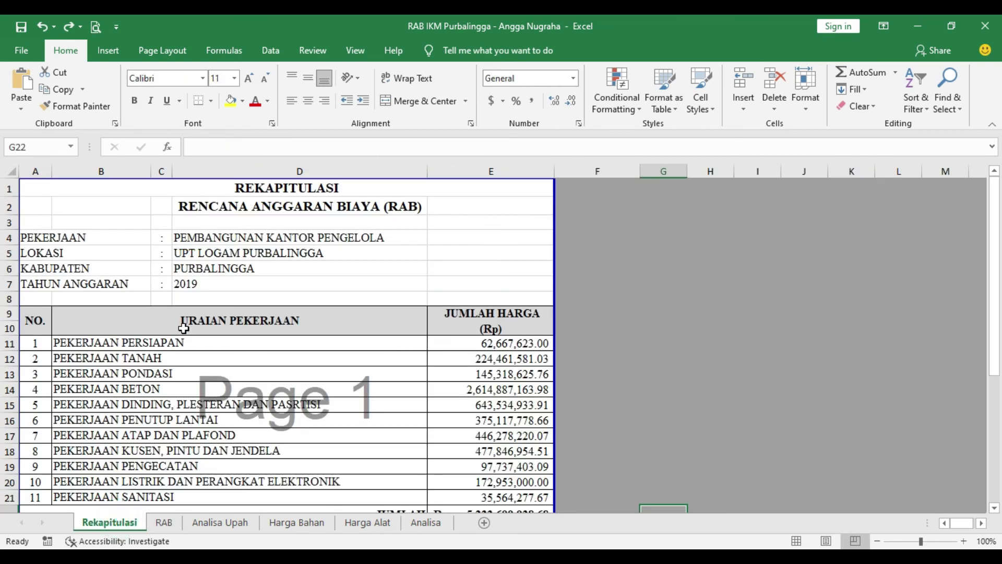
click(86, 344)
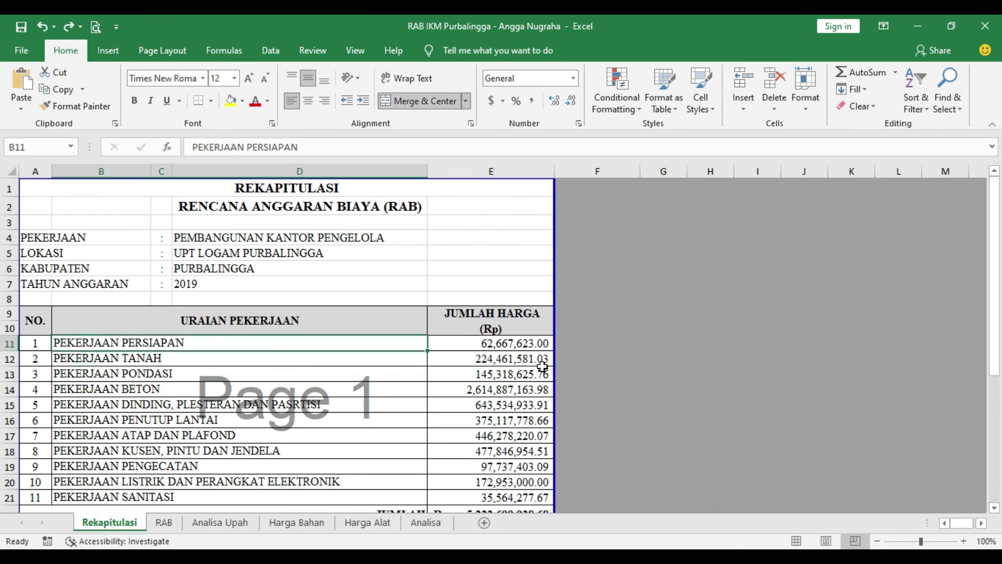
drag(534, 347, 159, 524)
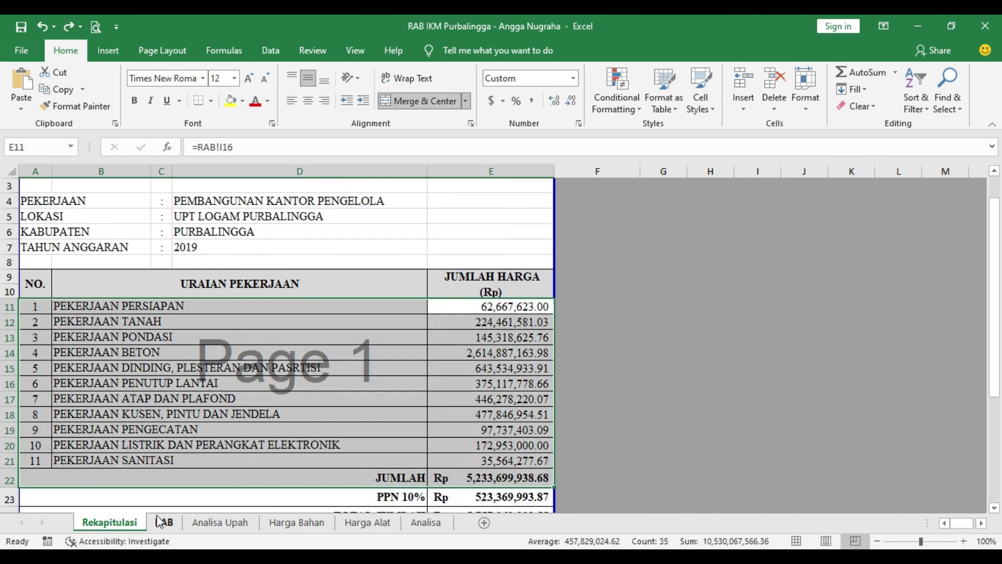
Step: Compare the PEKERJAAN TANAH and PEKERJAAN PONDASI entries on the Rekapitulasi sheet with their work items and subtotals on the RAB sheet
click(162, 522)
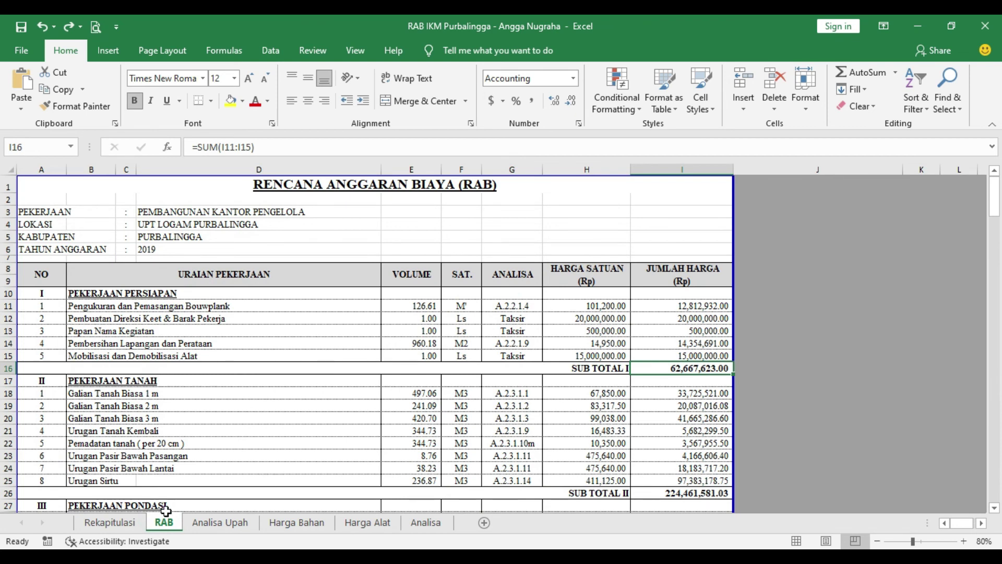
click(107, 523)
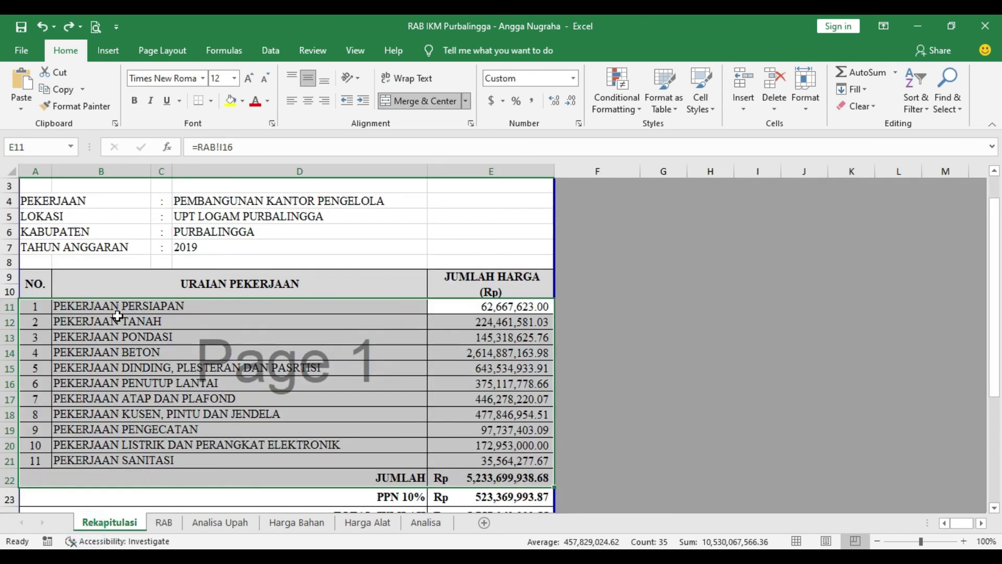
click(117, 316)
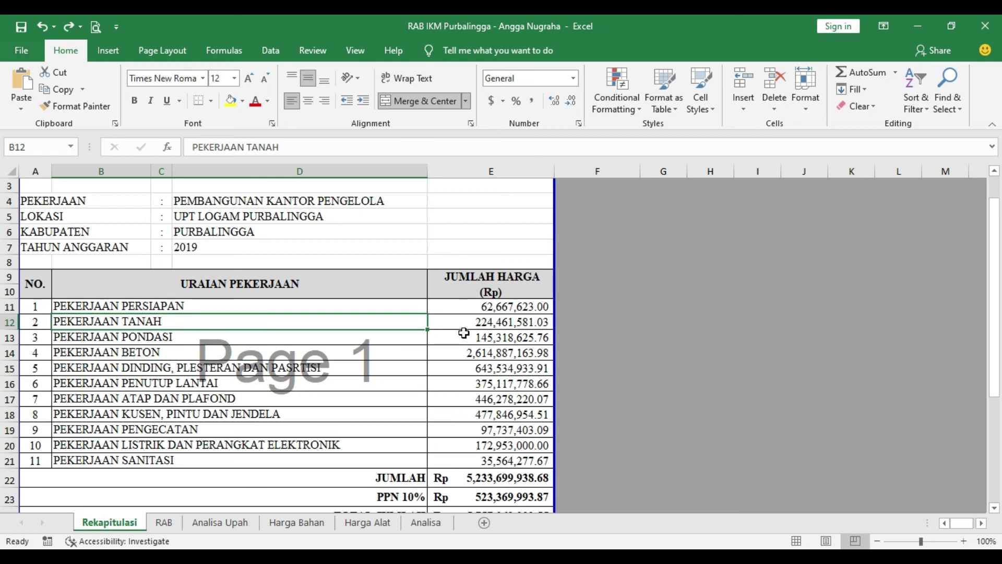
click(113, 336)
click(165, 524)
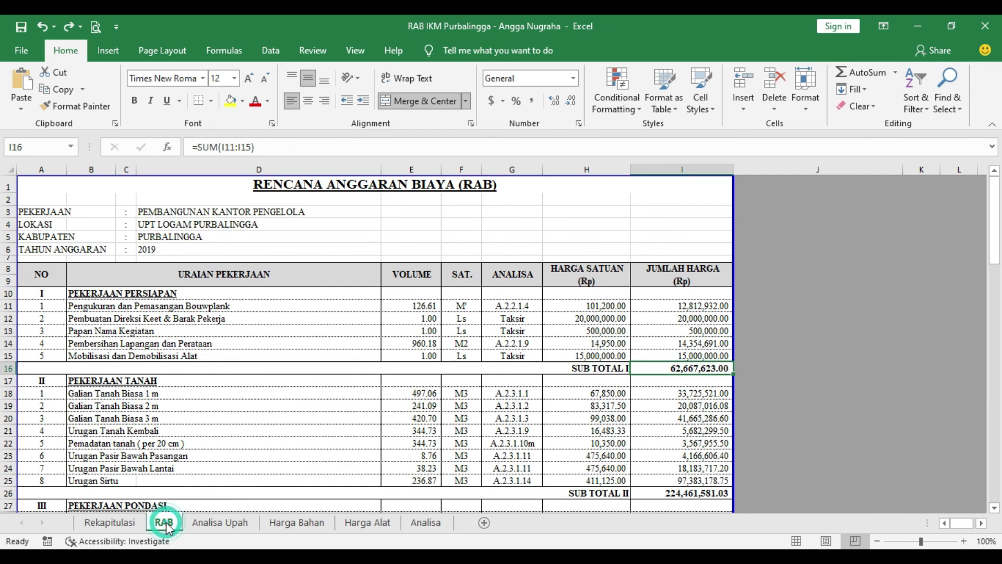
scroll(725, 413, down, 3)
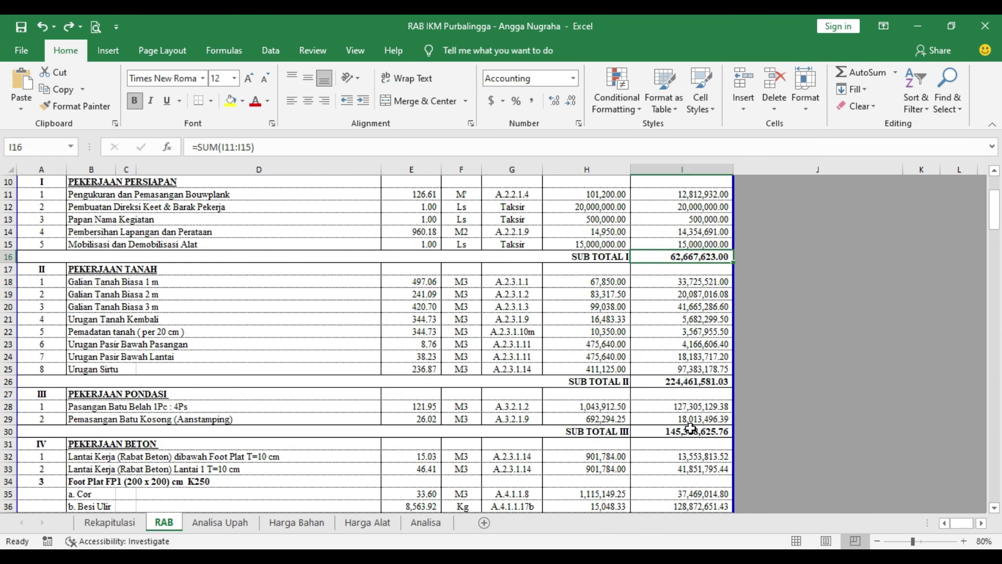
drag(698, 415, 413, 407)
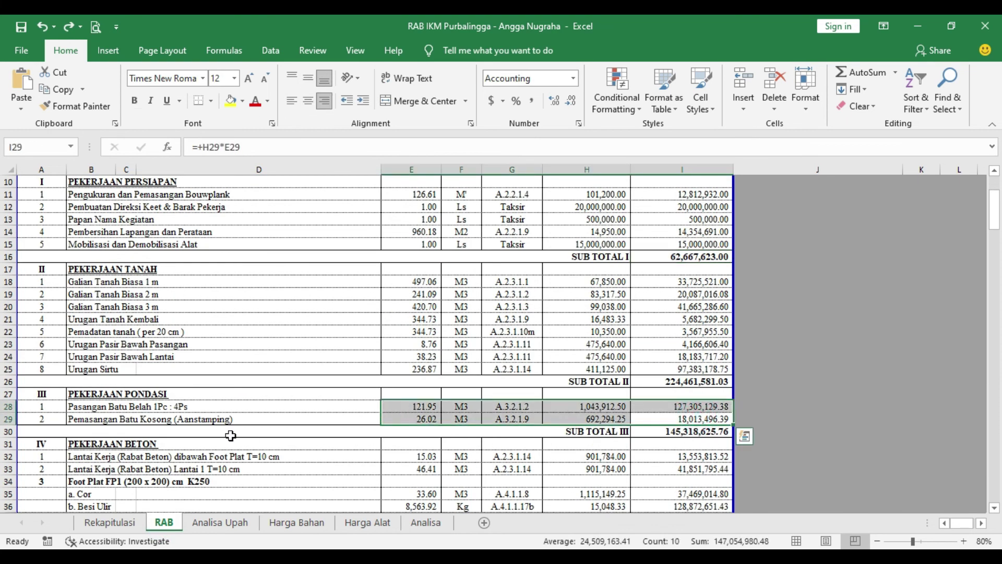
click(230, 431)
click(111, 522)
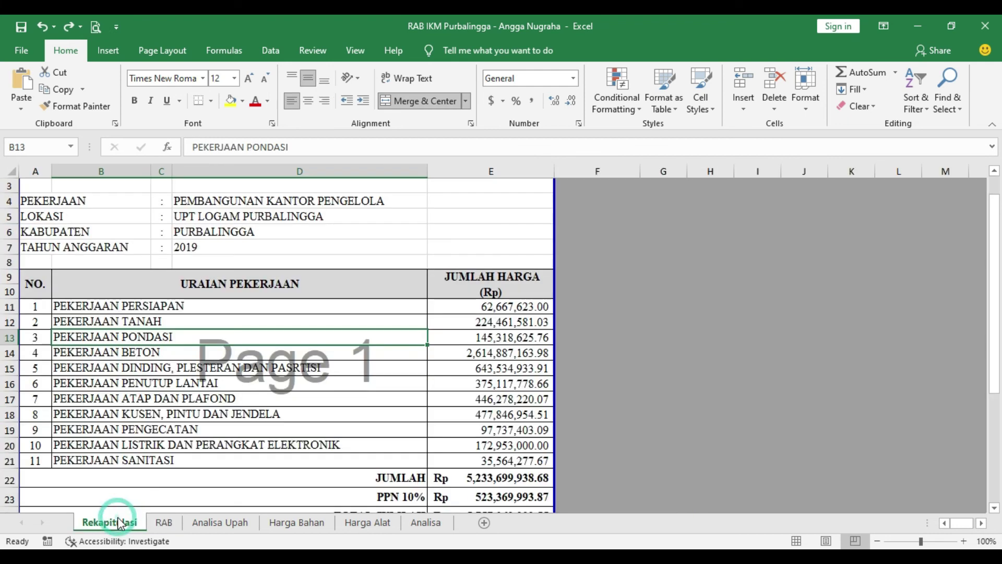
Step: Reread the recap steps in the Nitro Pro guide and inspect the JUMLAH formula on the Rekapitulasi sheet
key(alt+Tab)
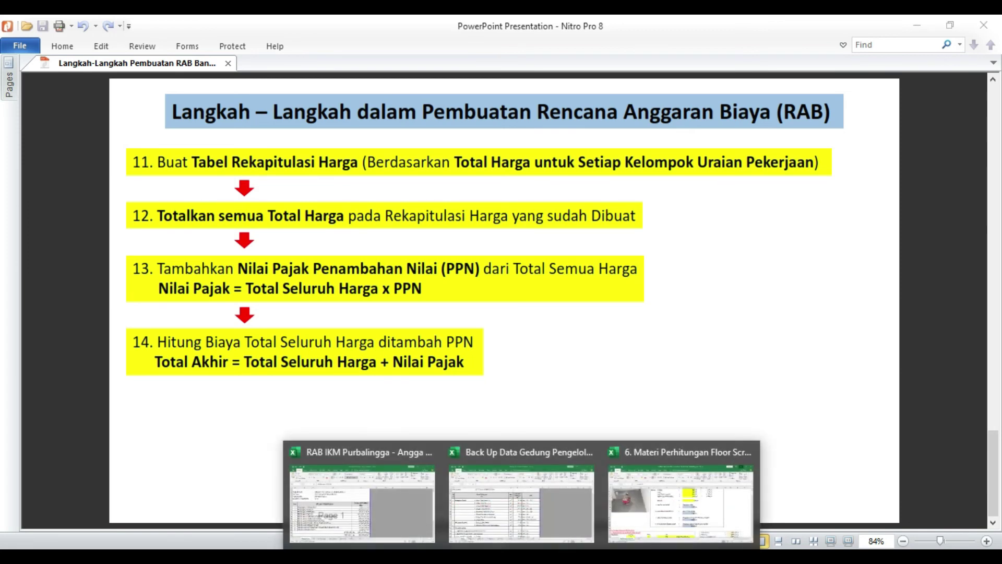
click(391, 497)
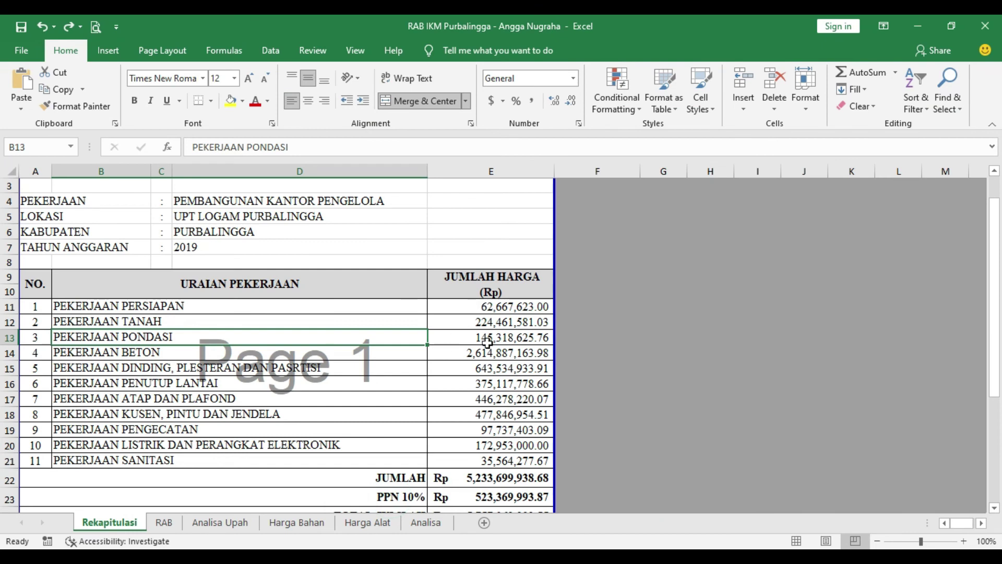
scroll(489, 375, down, 2)
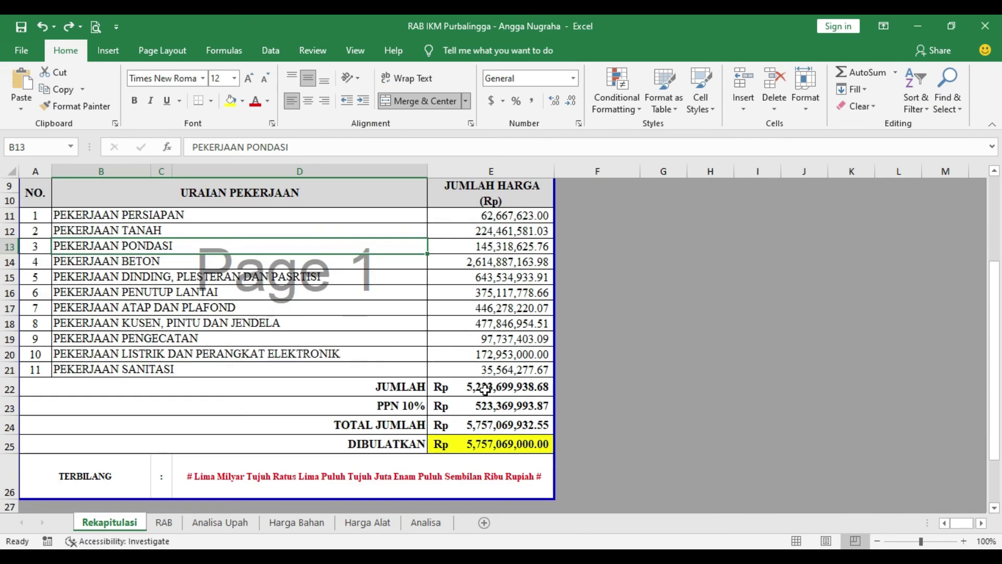
click(485, 389)
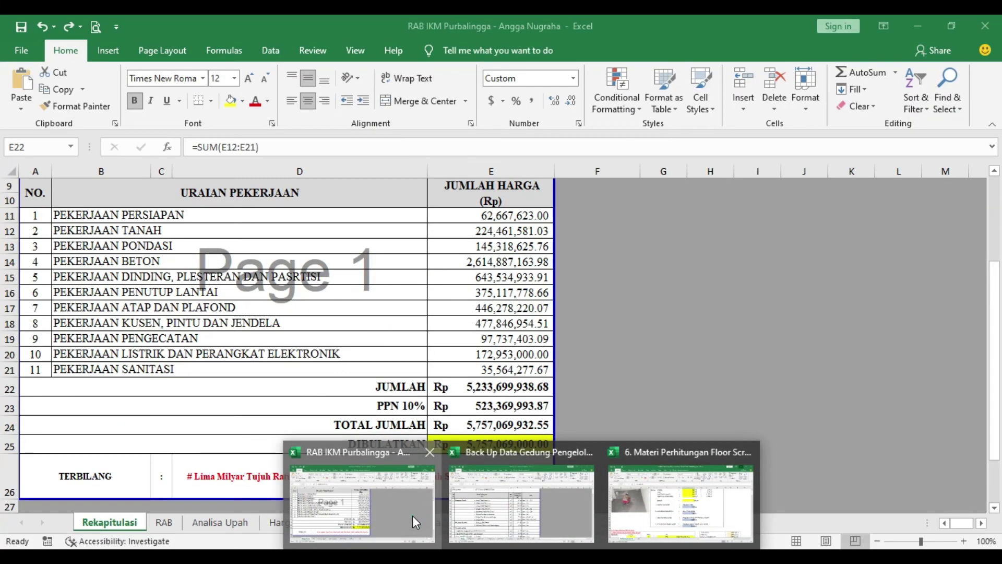
Step: Return to the RAB workbook and check how PPN 10% is calculated from JUMLAH on the Rekapitulasi sheet
click(412, 515)
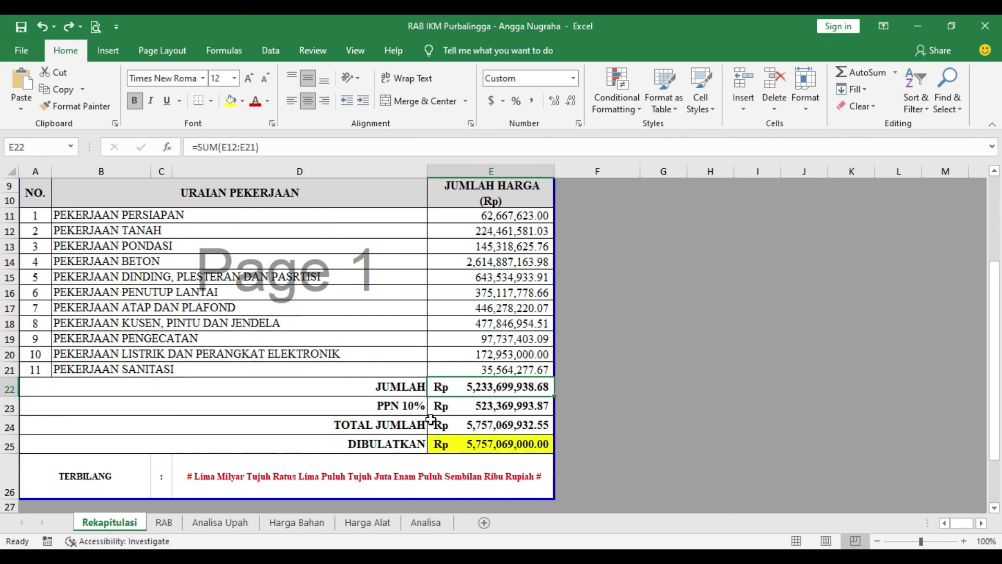
click(484, 409)
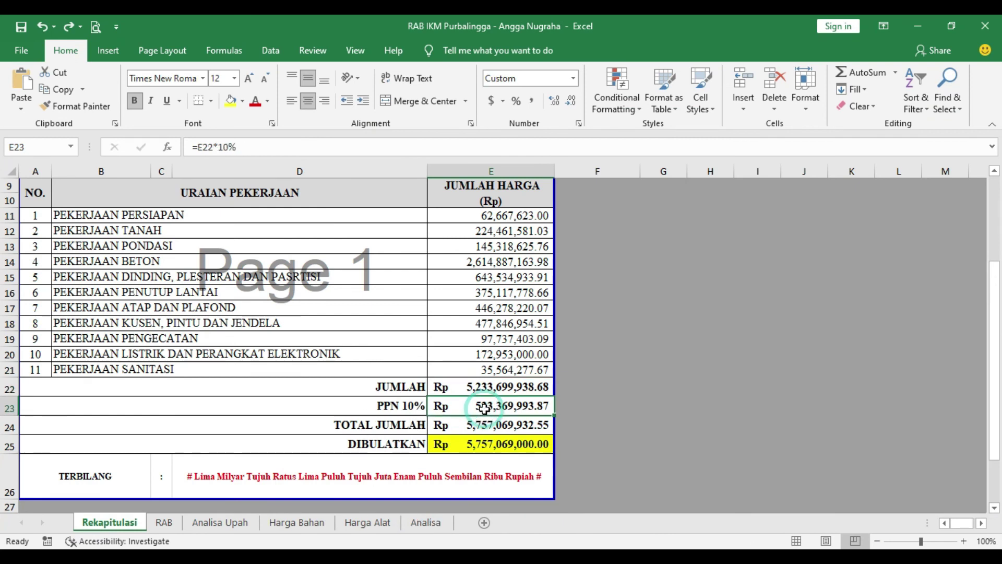
click(494, 388)
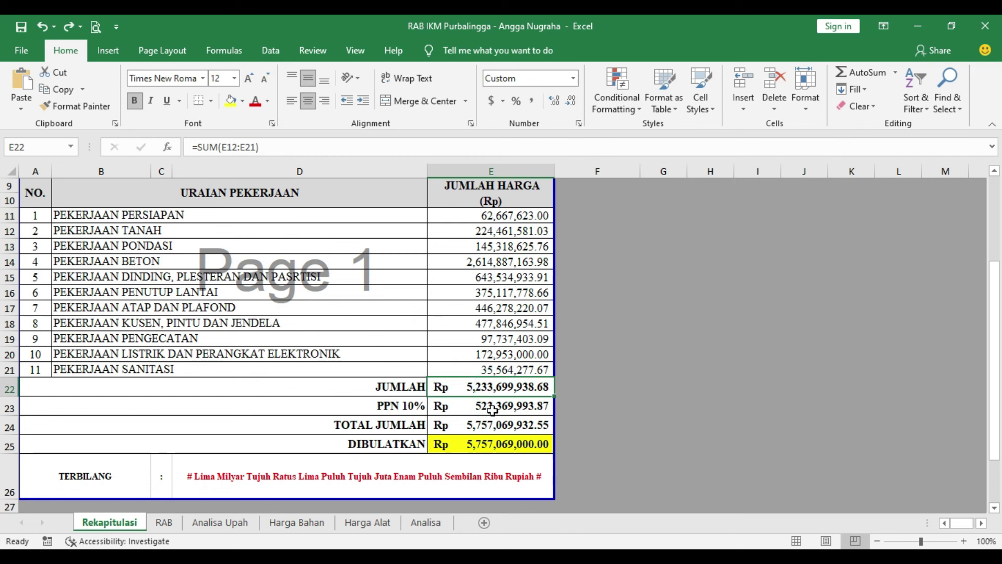
click(492, 410)
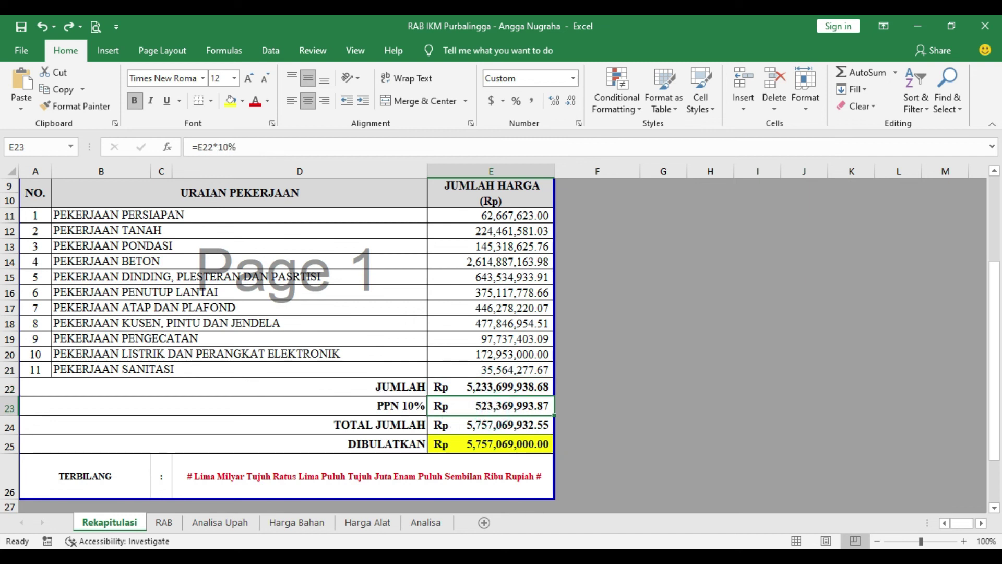
Step: Check the JUMLAH and PPN 10% cells on the Rekapitulasi sheet and how TOTAL JUMLAH is calculated from them
key(alt+Tab)
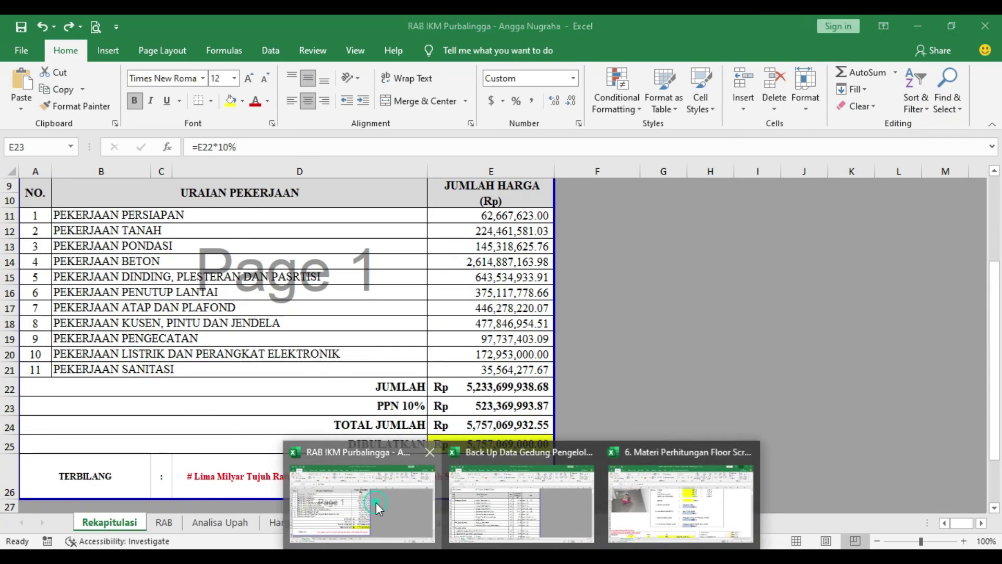
click(376, 503)
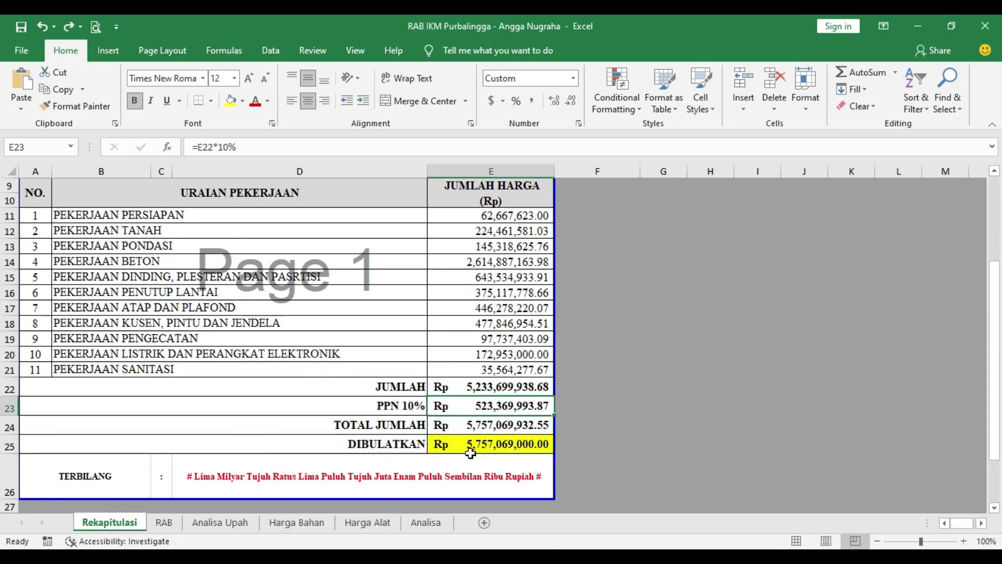
click(507, 385)
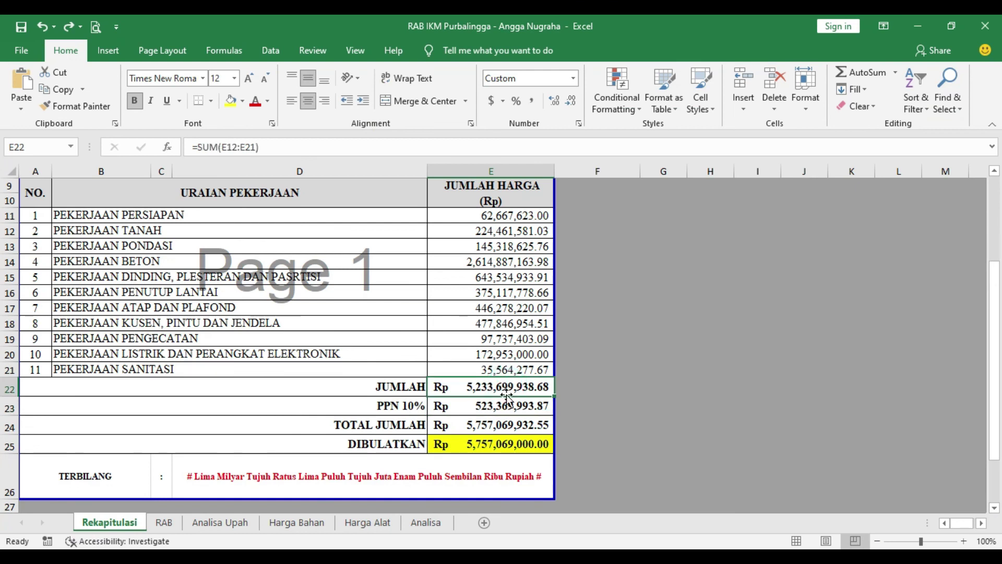
click(508, 406)
click(474, 426)
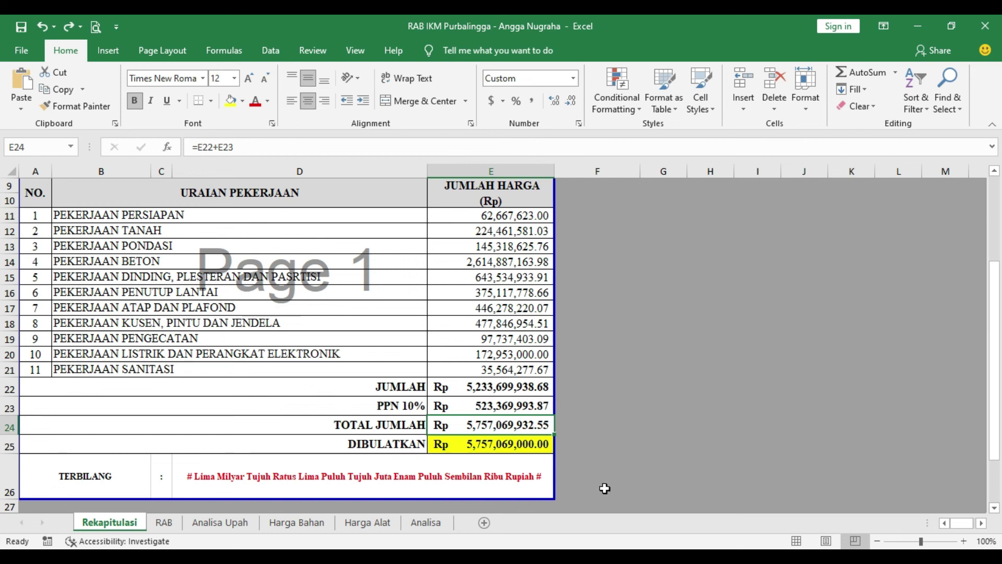
Step: Switch to AutoCAD to view the foundation plan of the building design, and return to the RAB workbook in Excel
key(alt+Tab)
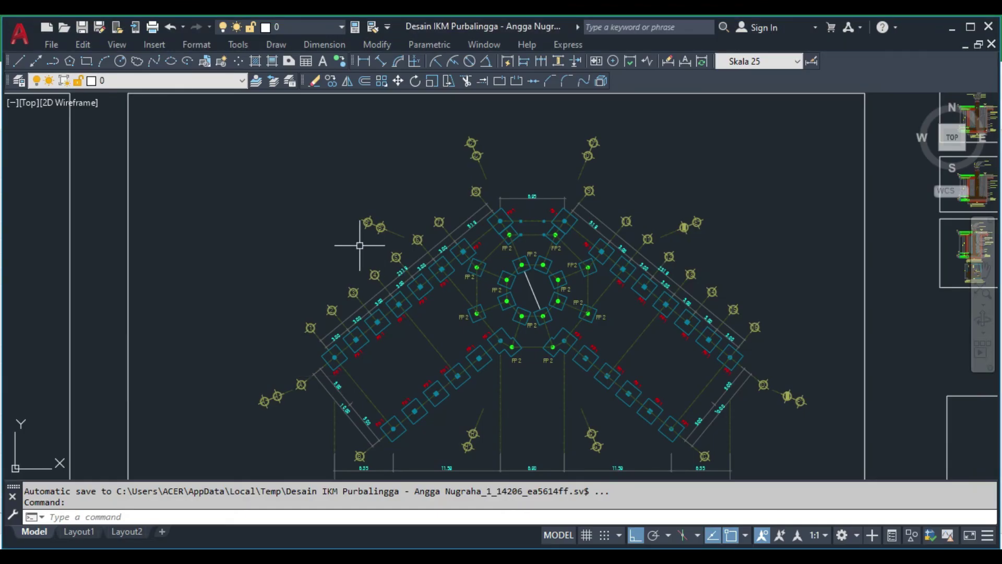
scroll(354, 235, down, 10)
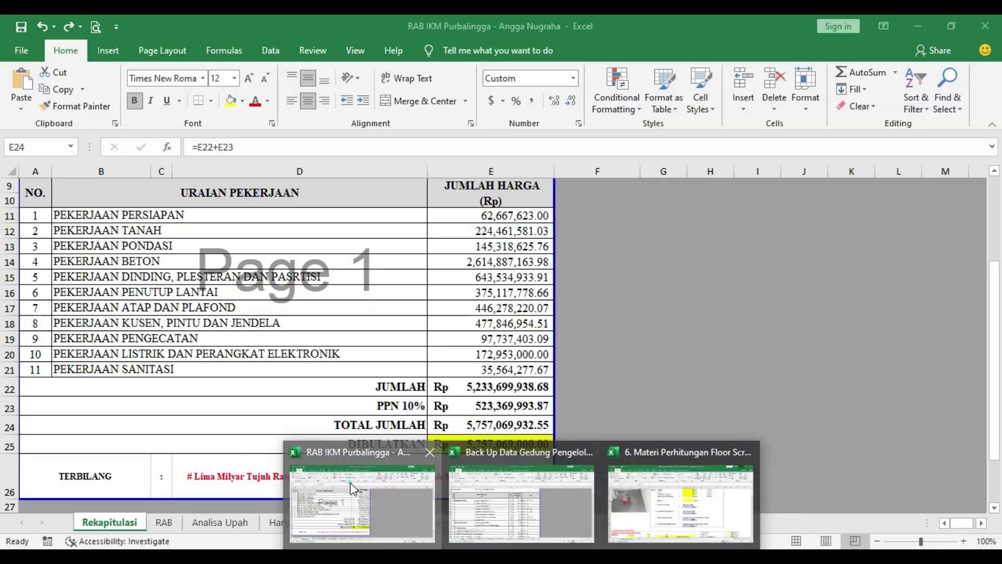
click(350, 483)
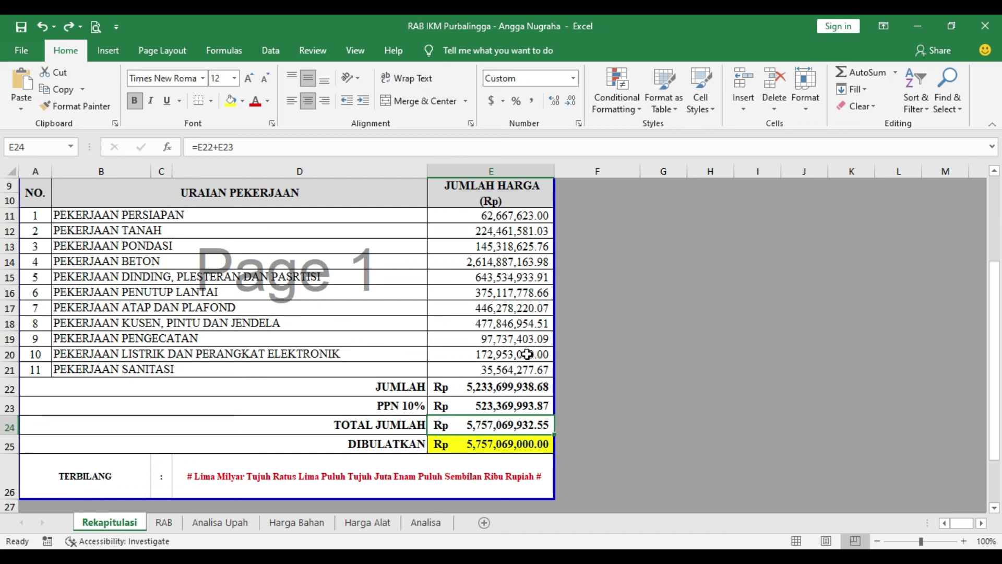
Step: Review the Rekapitulasi table from its heading and the work item table on the RAB sheet
scroll(527, 354, up, 3)
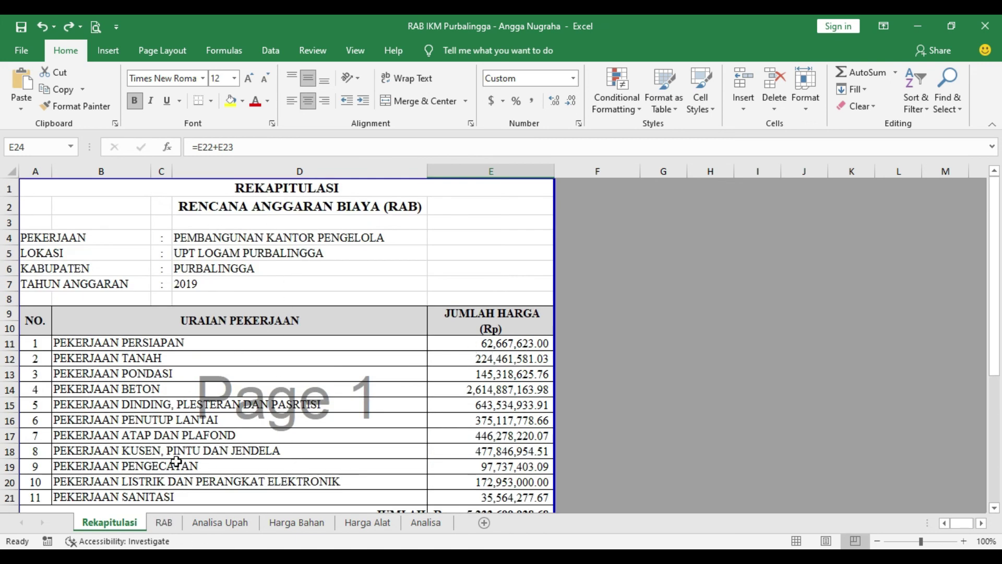
click(163, 523)
scroll(284, 384, up, 3)
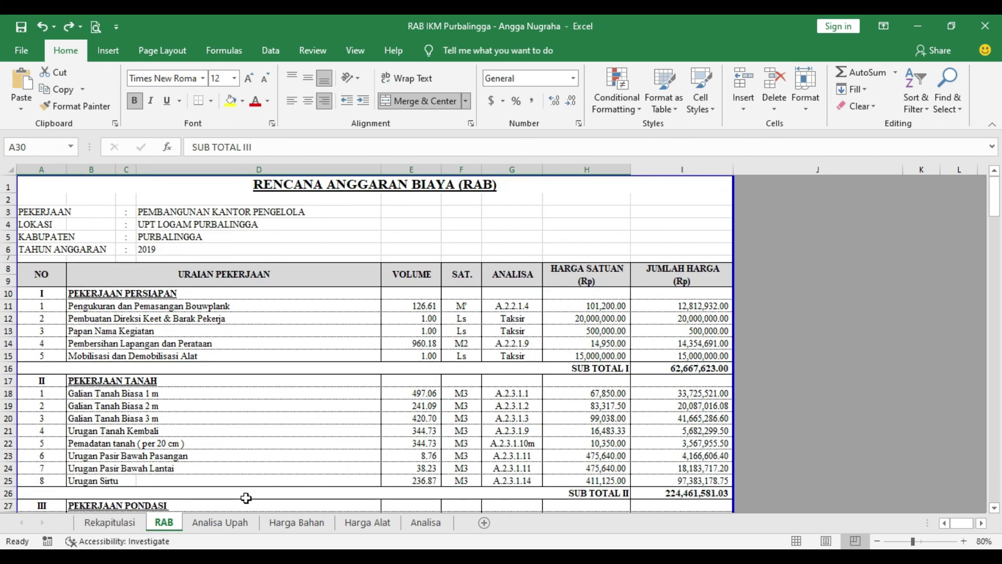
Step: Review the wage, material and equipment price lists on Analisa Upah, Harga Bahan and Harga Alat, plus the unit price analyses on Analisa
click(219, 523)
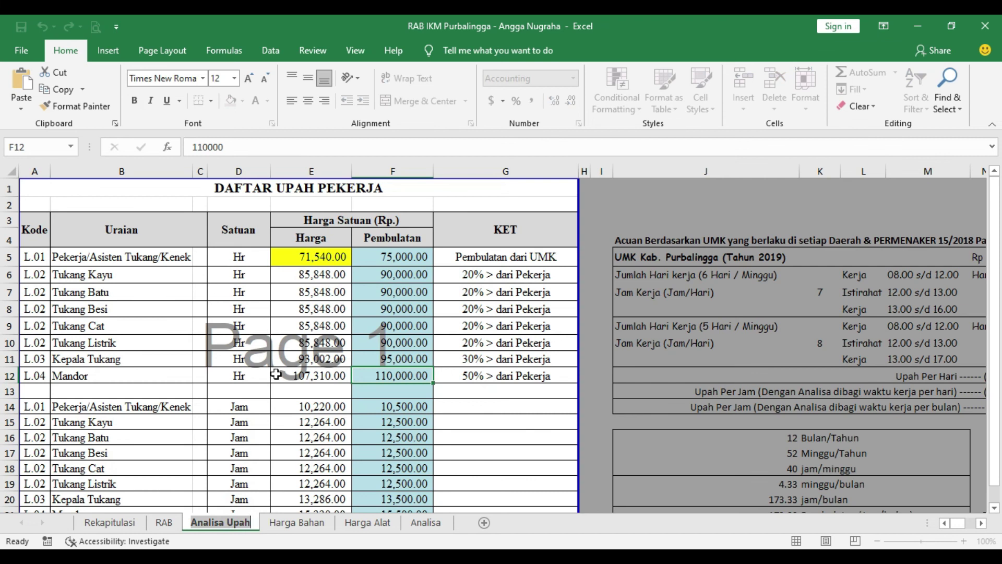
click(282, 522)
scroll(342, 328, up, 5)
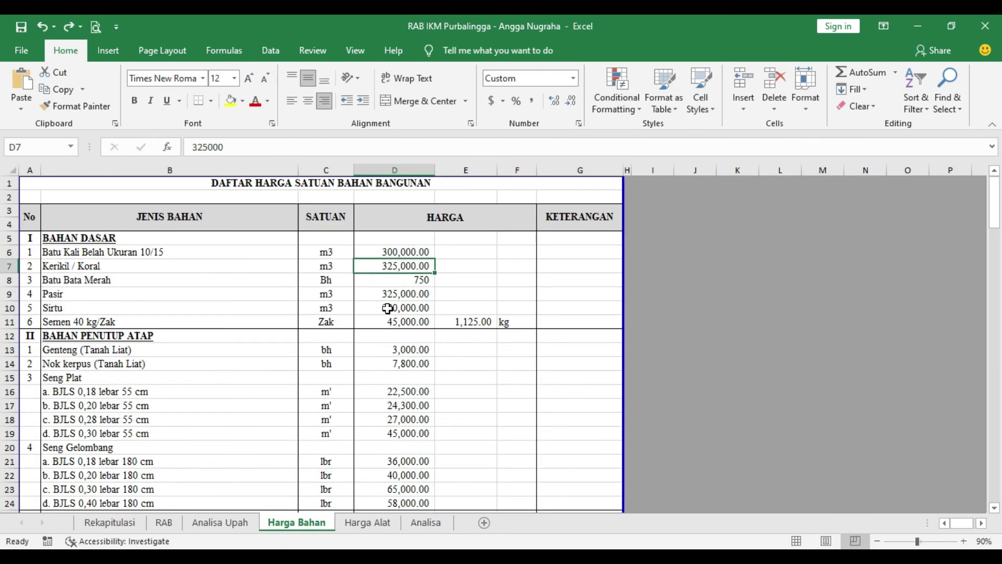
click(360, 523)
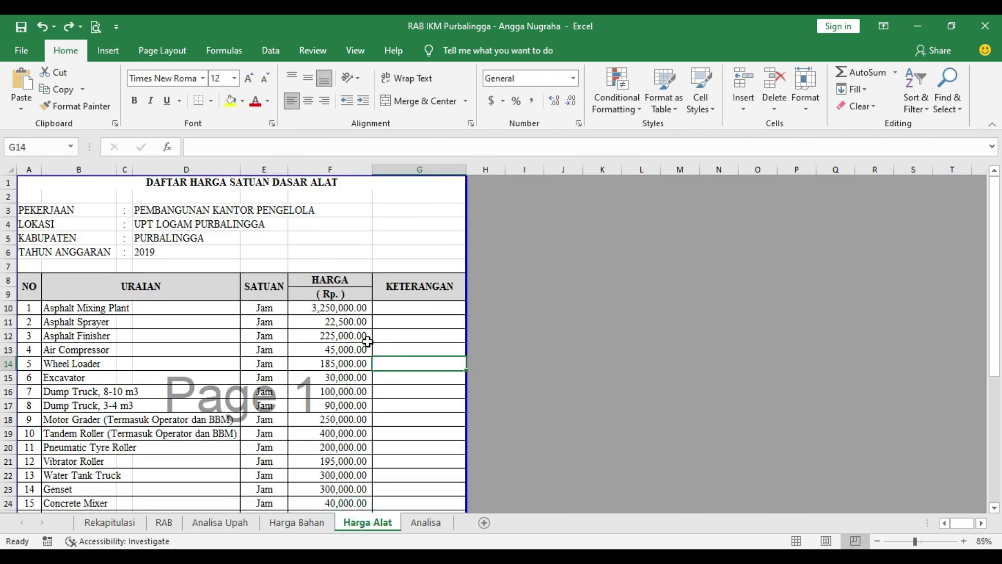
click(425, 522)
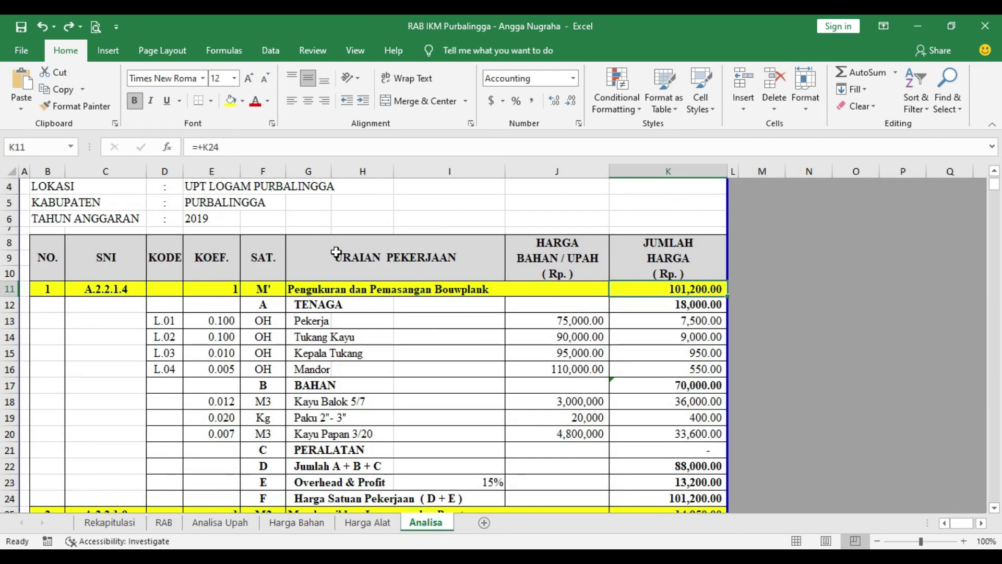
scroll(345, 313, up, 1)
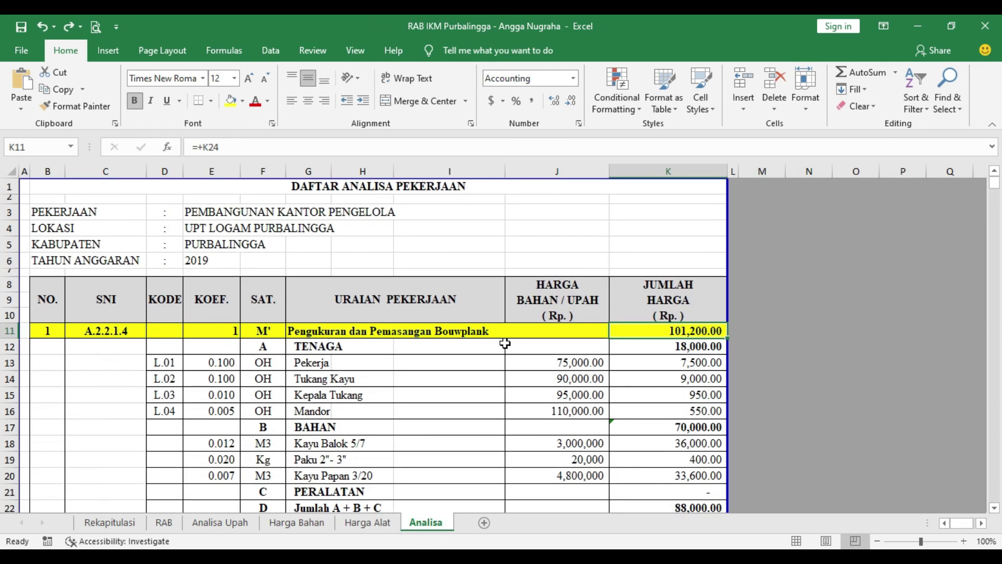
Step: Reread the RAB preparation guide in Nitro Pro back to its first page, and return to the RAB sheet in Excel
click(560, 490)
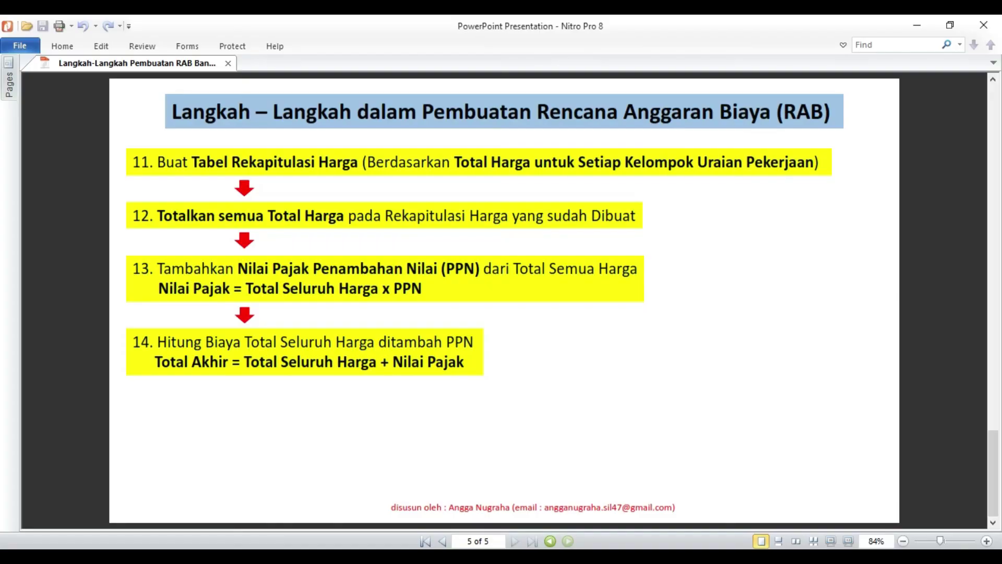
scroll(531, 332, up, 10)
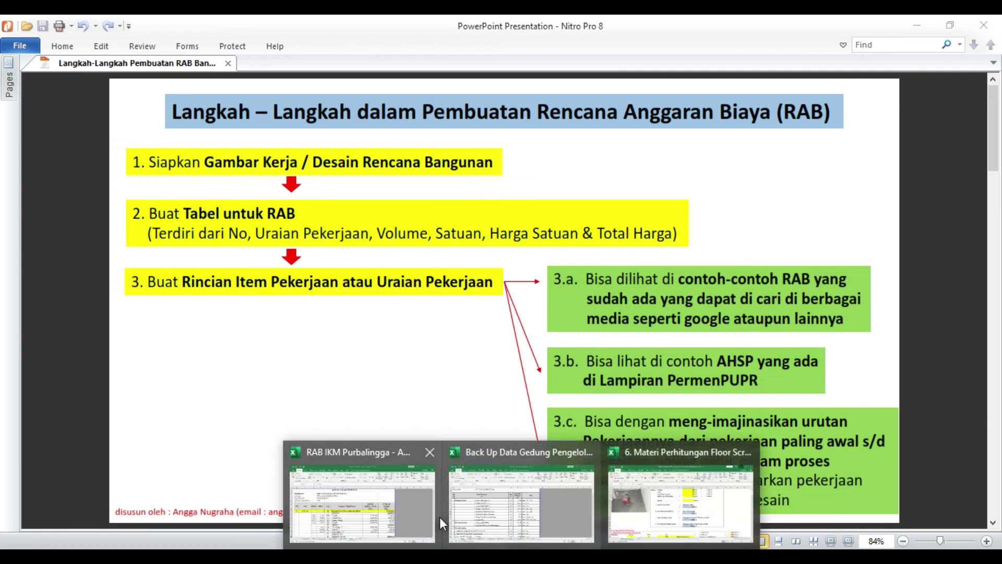
click(403, 504)
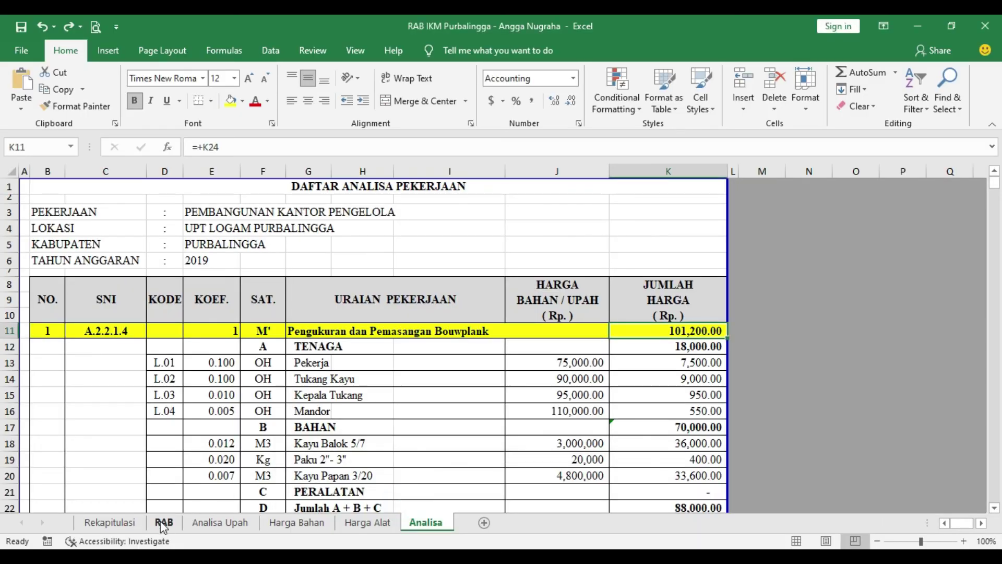
click(164, 522)
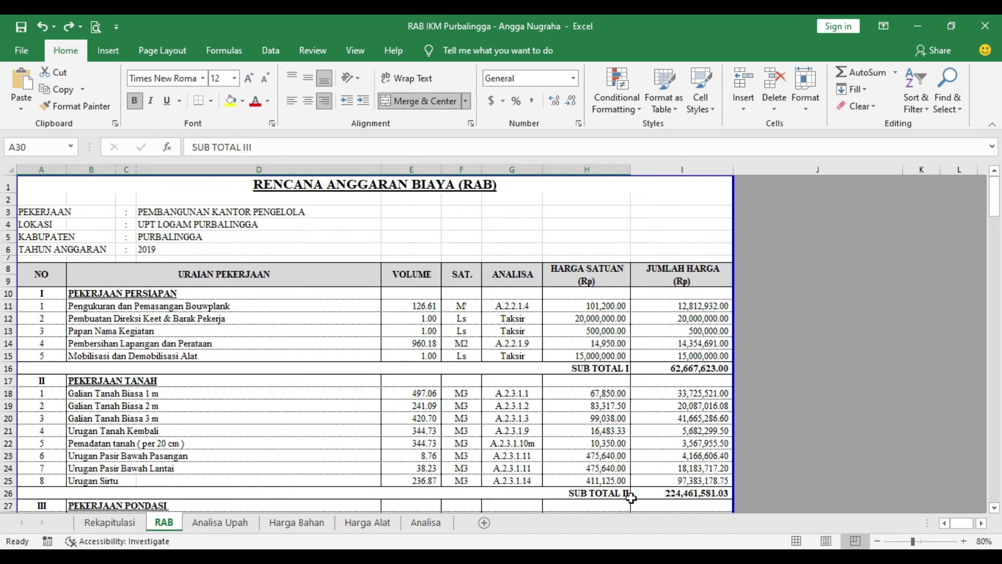
Step: Glance at the floor plastering analysis in PowerPoint and the guide's first page in Nitro Pro, and return to the RAB workbook
click(635, 546)
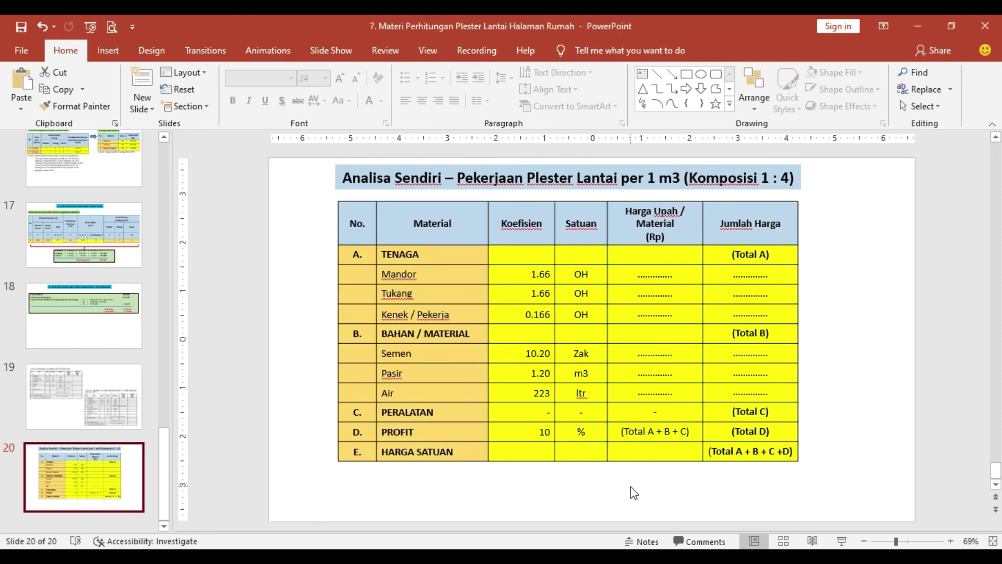
key(alt+Tab)
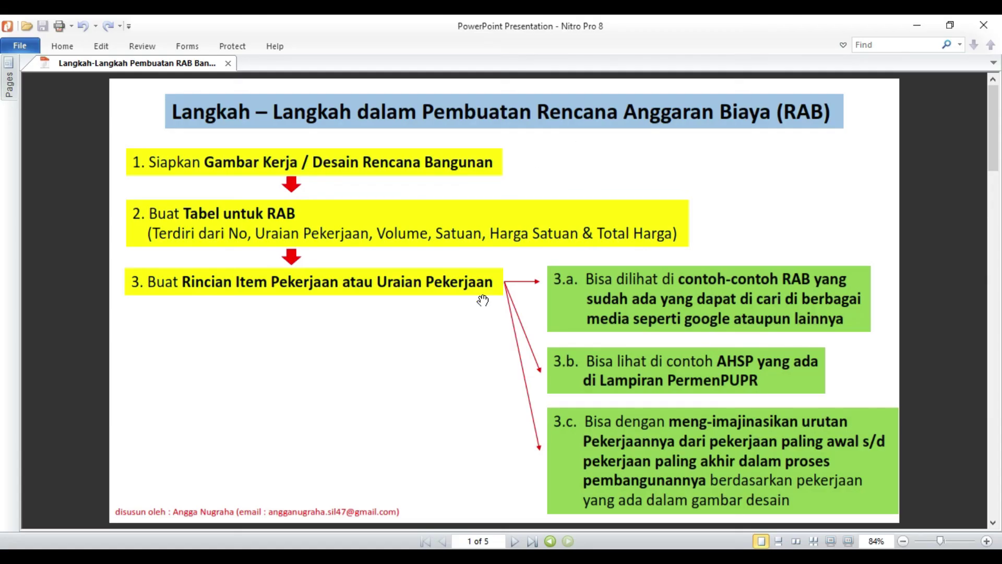
mouse_move(515, 554)
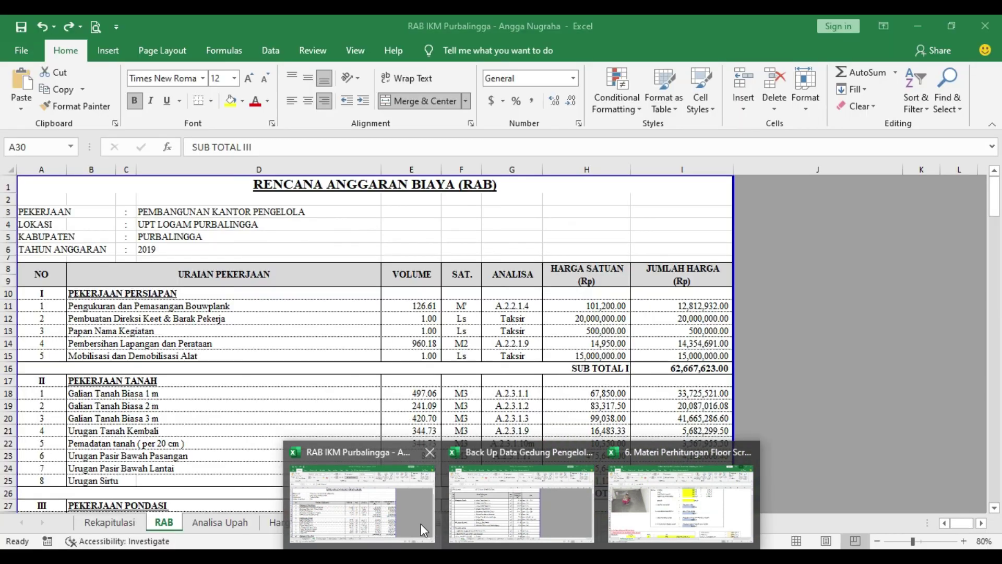
click(421, 525)
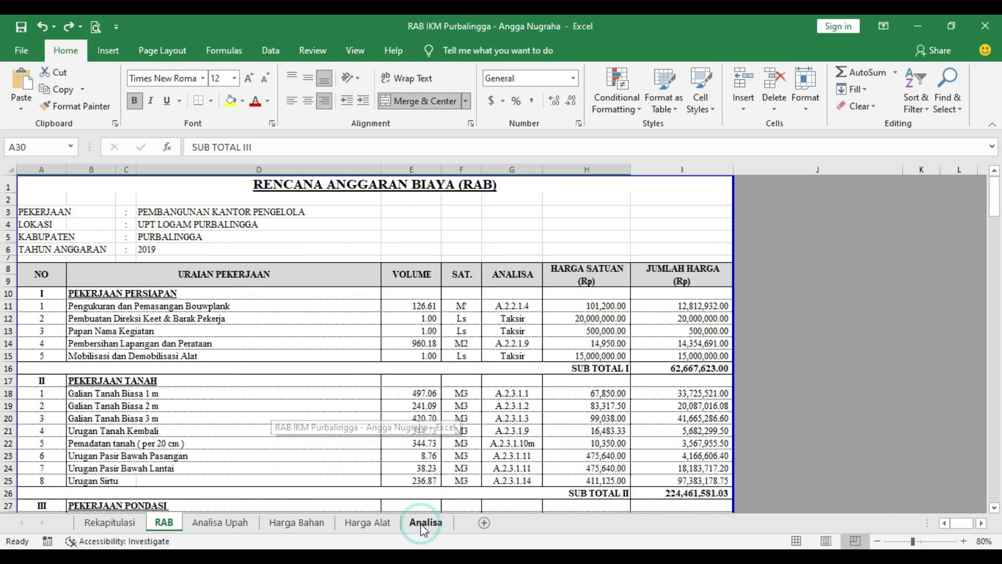